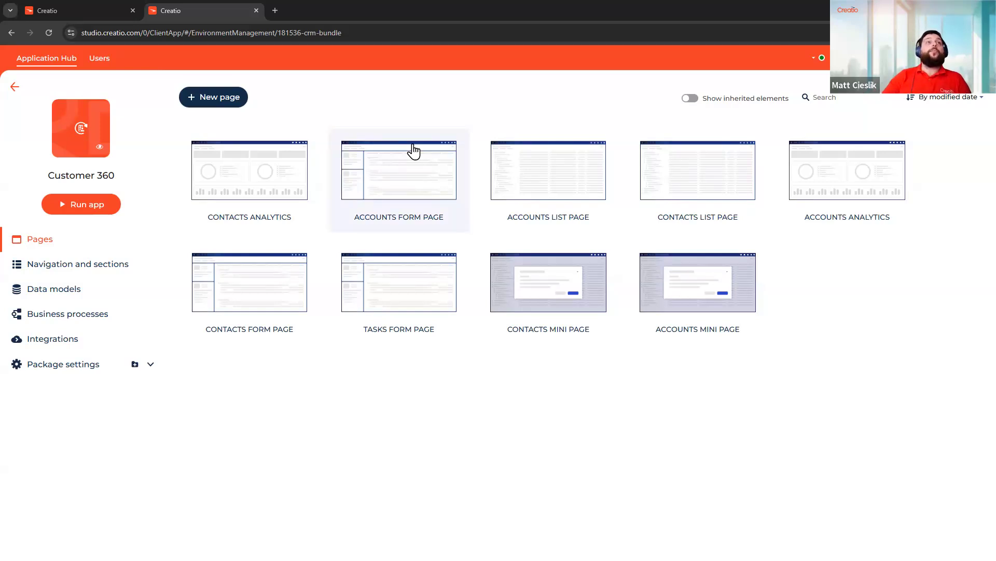
left_click(237, 97)
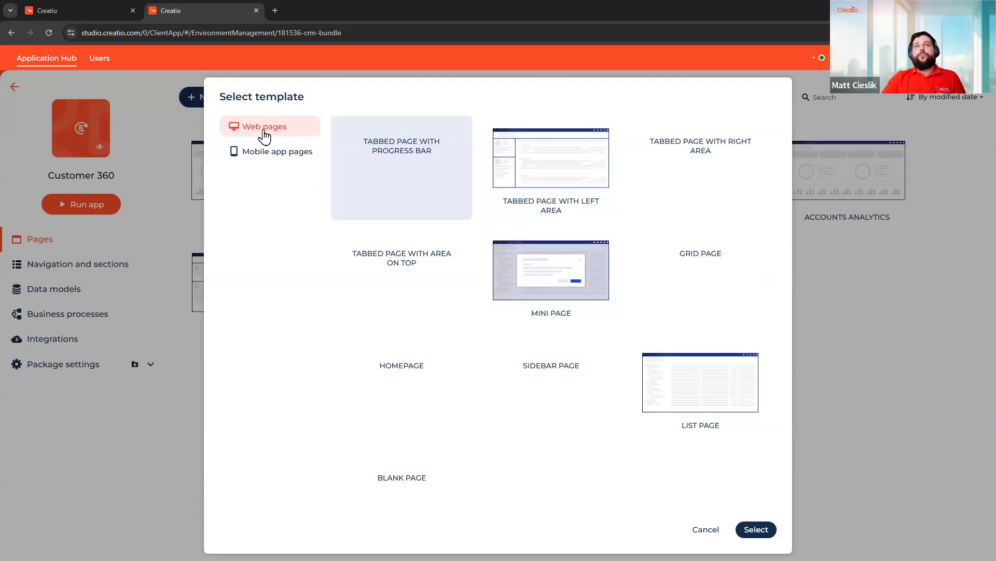
left_click(278, 164)
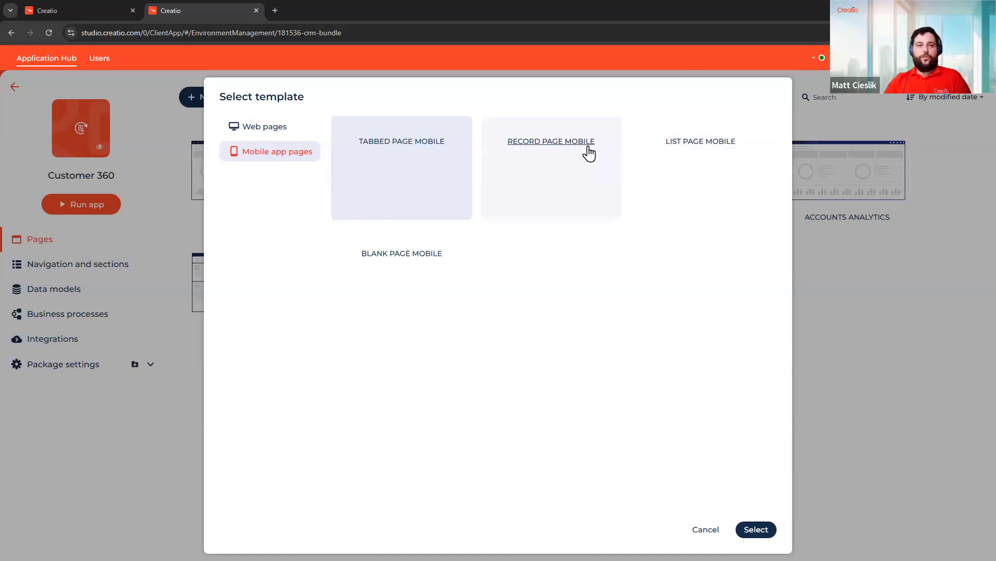
left_click(48, 33)
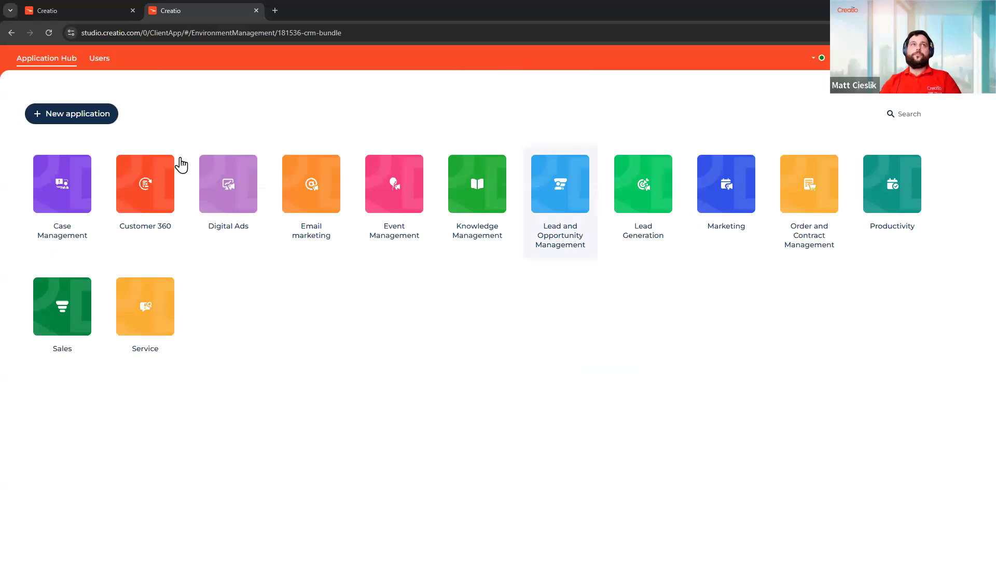
- In the Customer 360 app, create a new mobile app page from the Tabbed page mobile template and dismiss the Remote Desktop error
left_click(149, 167)
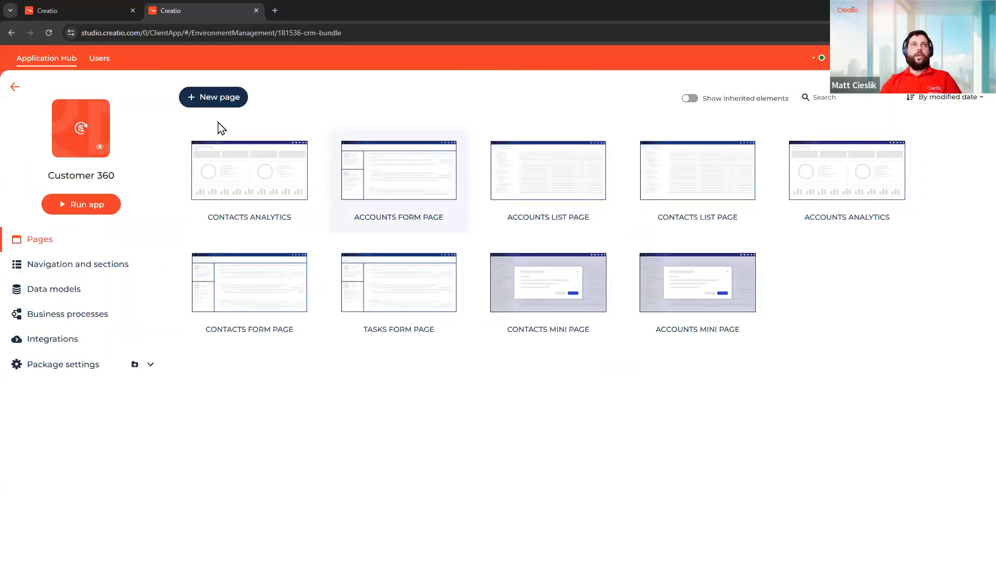
left_click(218, 104)
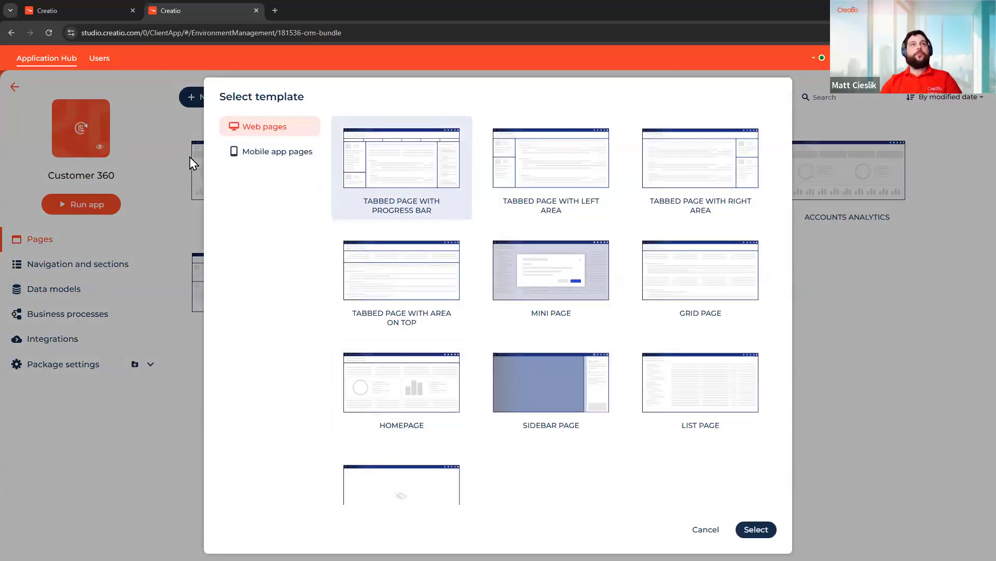
left_click(295, 157)
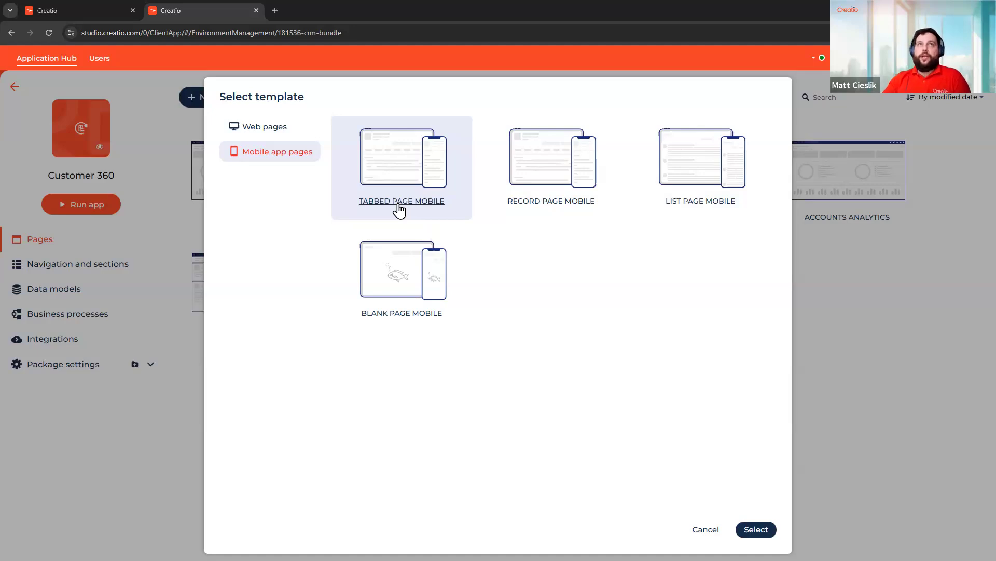
left_click(756, 529)
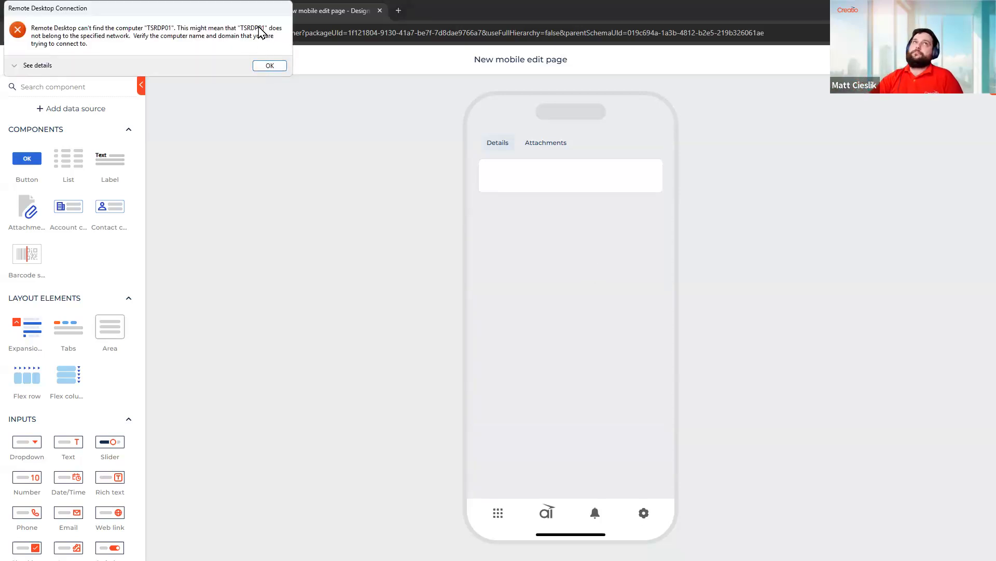
left_click(272, 66)
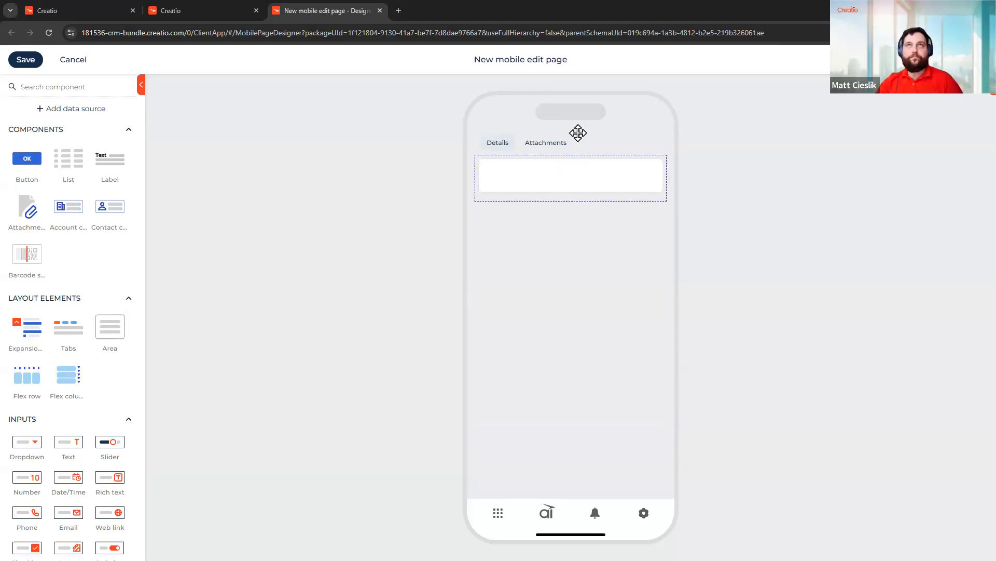
- Set the new mobile page's title to "Contact edit page"
left_click(532, 60)
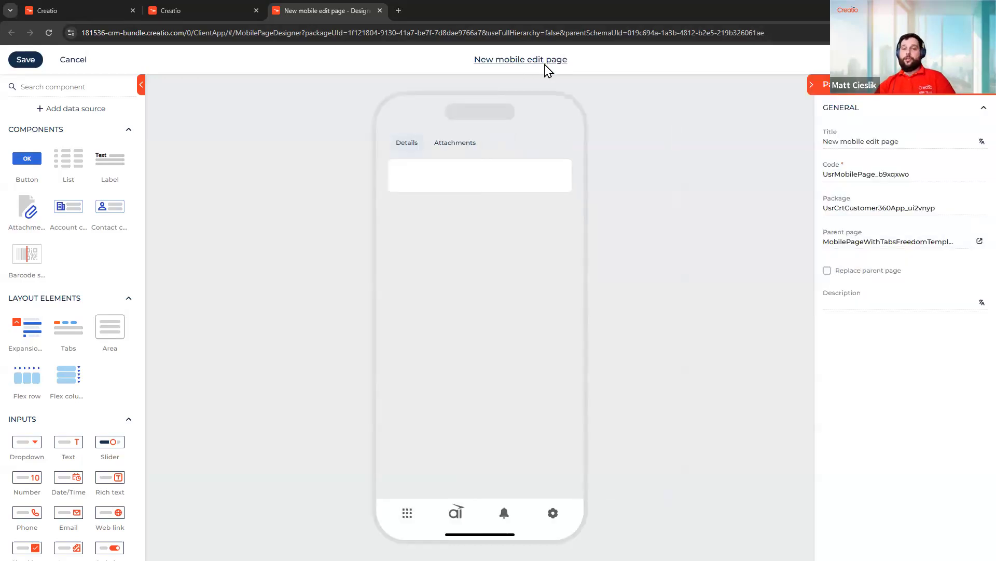
left_click(912, 136)
triple_click(912, 137)
left_click(912, 137)
double_click(912, 136)
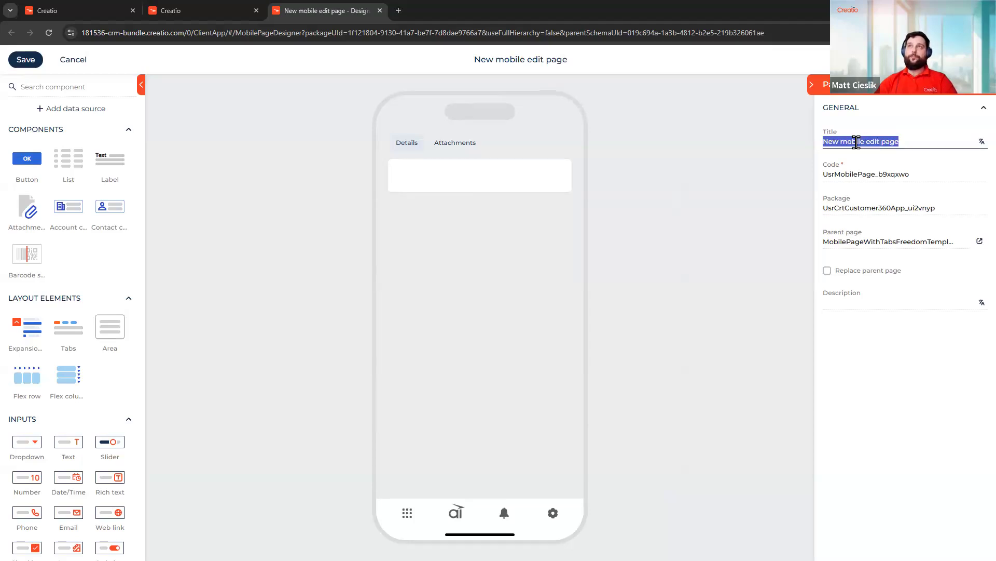
left_click_drag(866, 141, 800, 150)
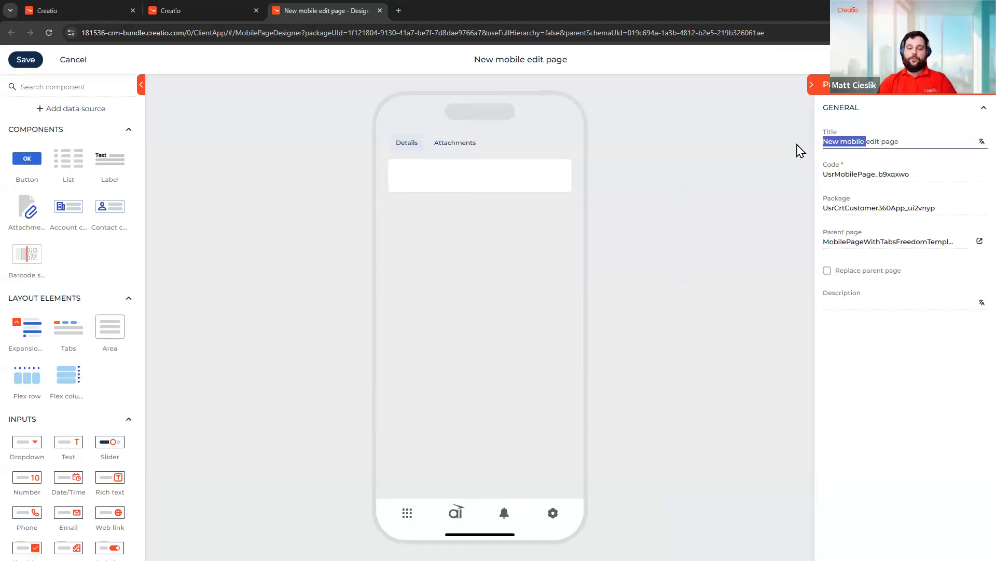
type("Con")
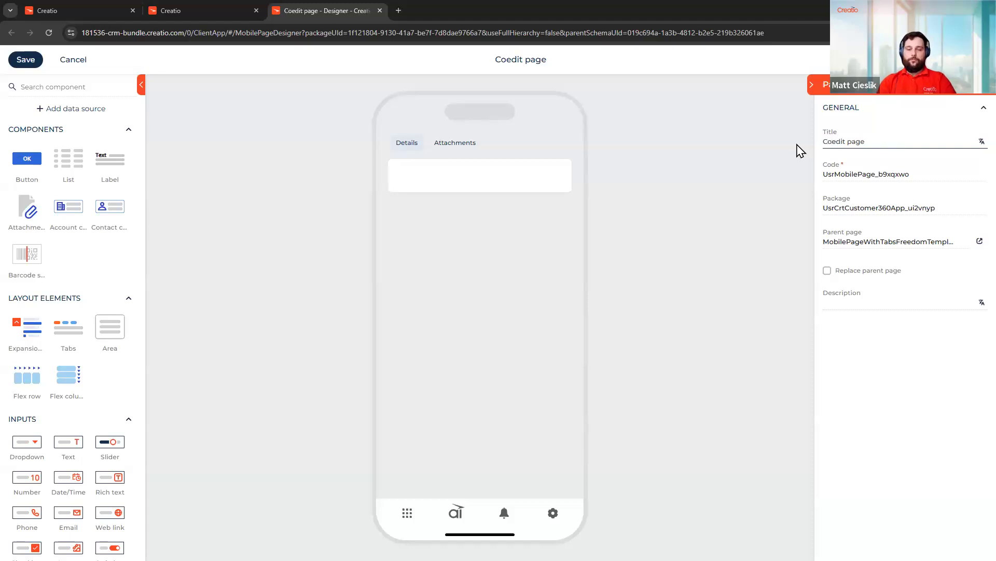
type("tact")
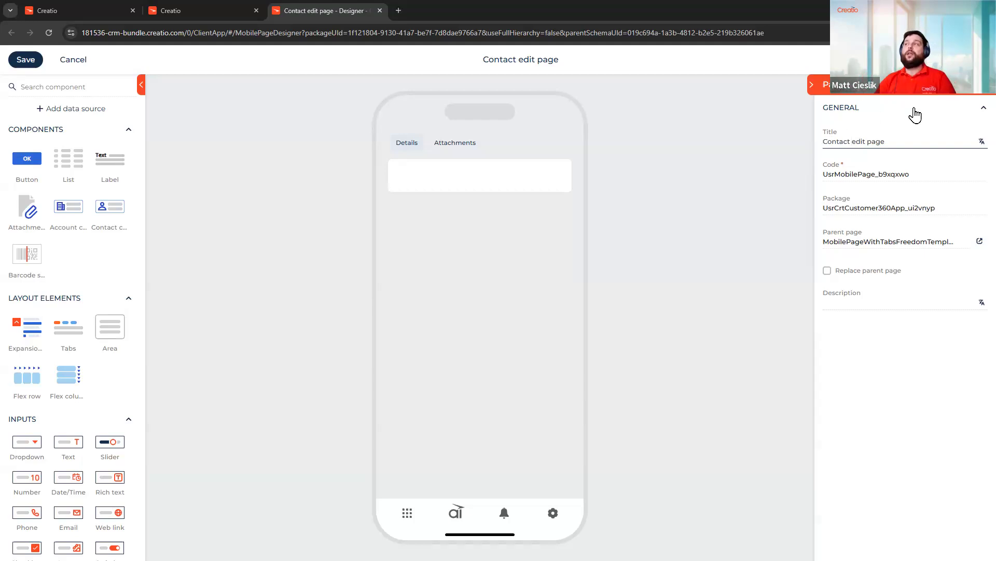
- Set the mobile page's code to UsrContactEditPage
triple_click(966, 141)
key("ctrl+c")
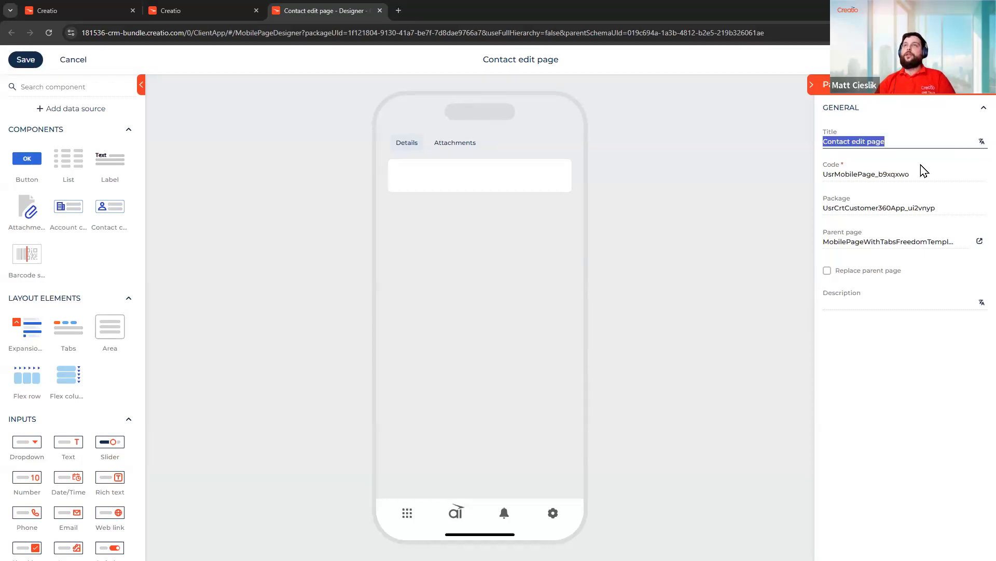
left_click_drag(920, 174, 878, 174)
key("ctrl+v")
type("P")
left_click_drag(865, 174, 861, 174)
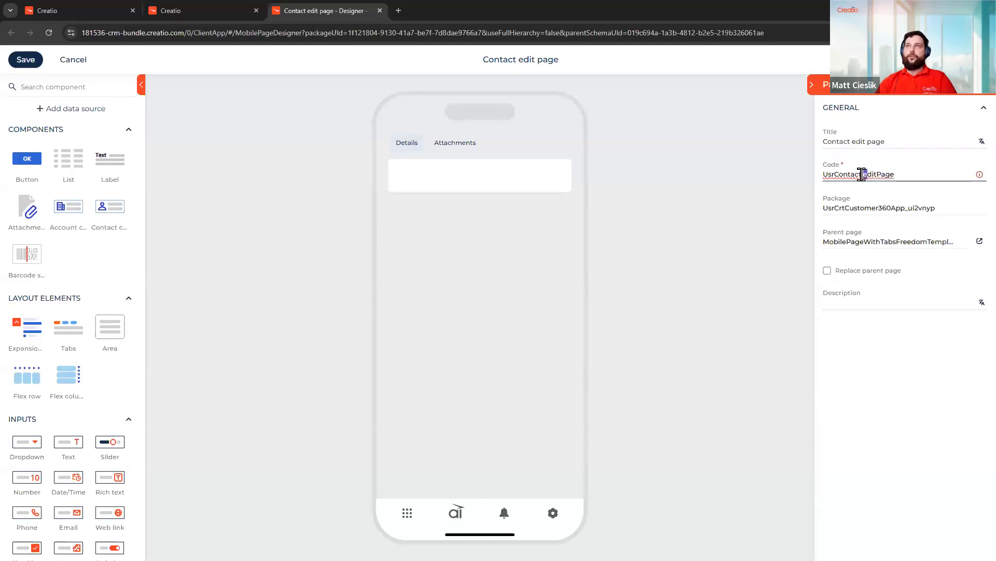
type("E")
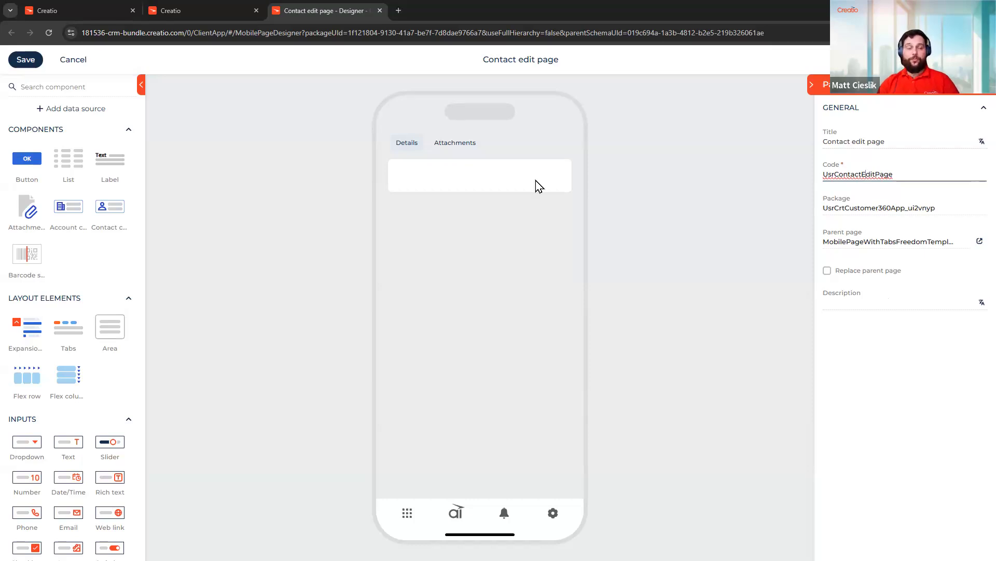
- Add the existing Contact object as the page's data source
left_click(74, 110)
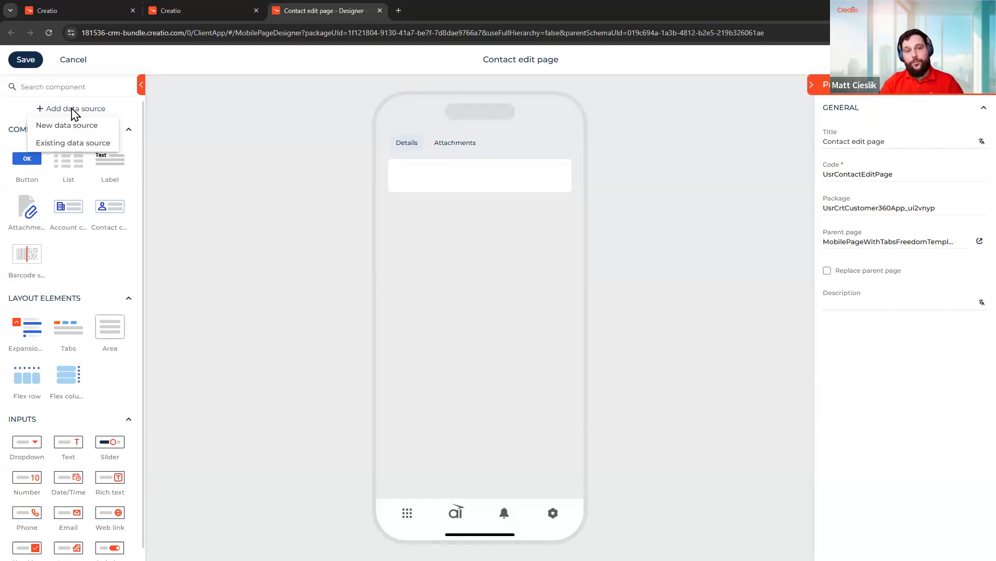
left_click(49, 145)
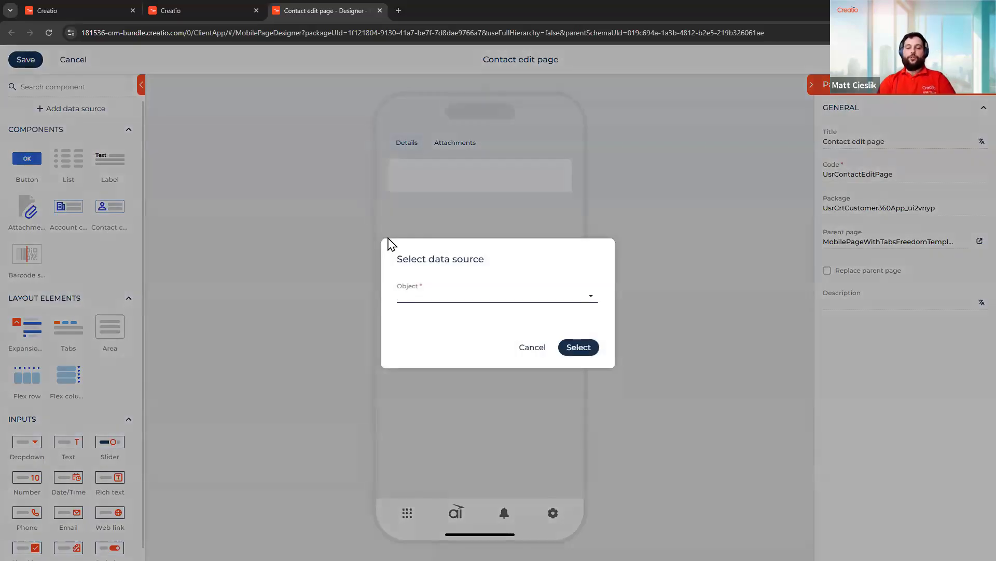
type("co")
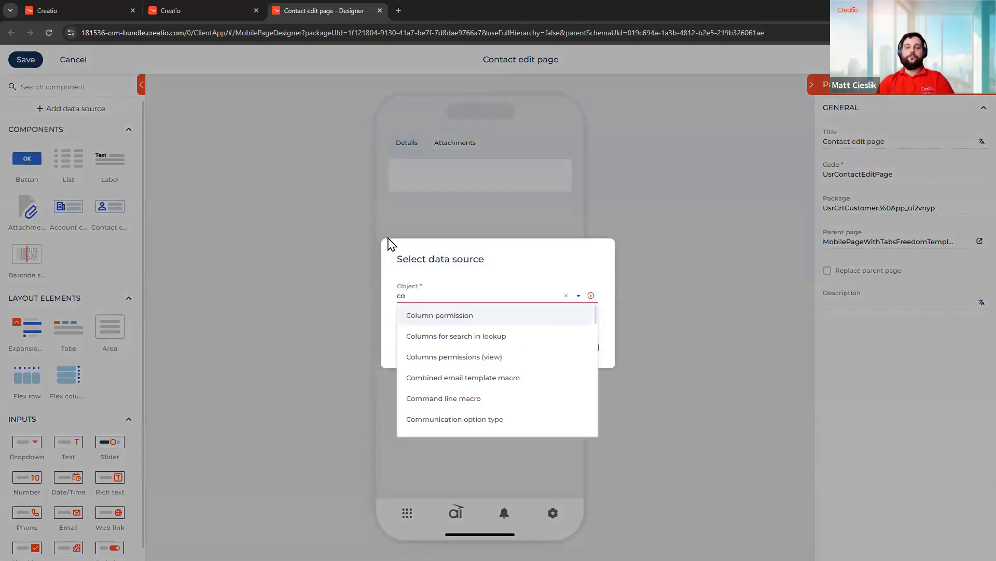
type("ntac")
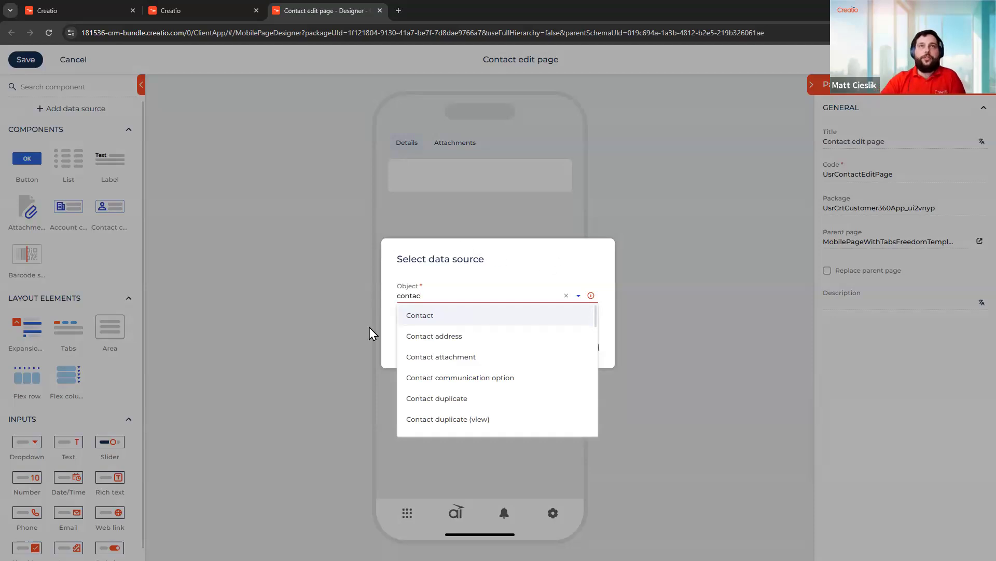
left_click(462, 320)
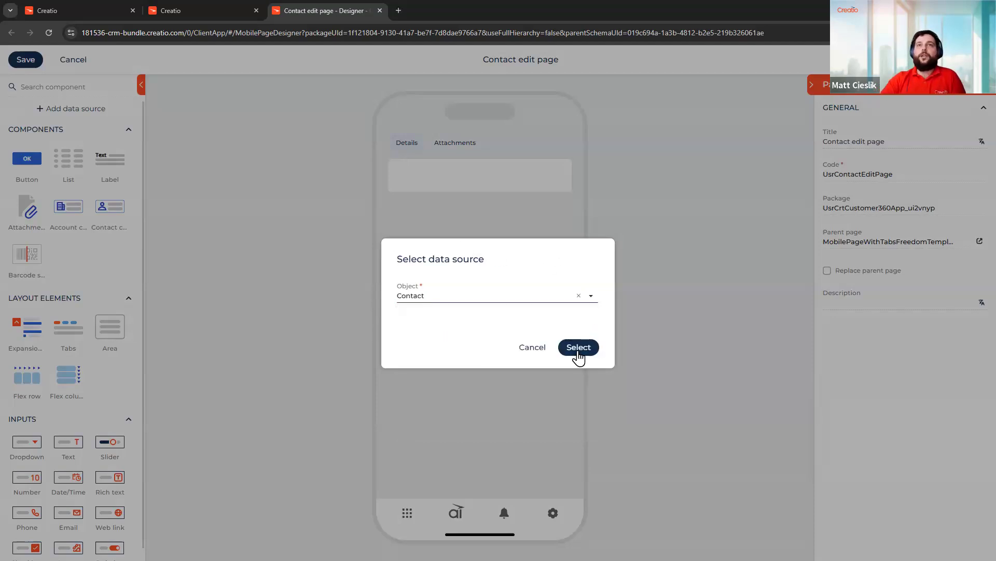
key("Return")
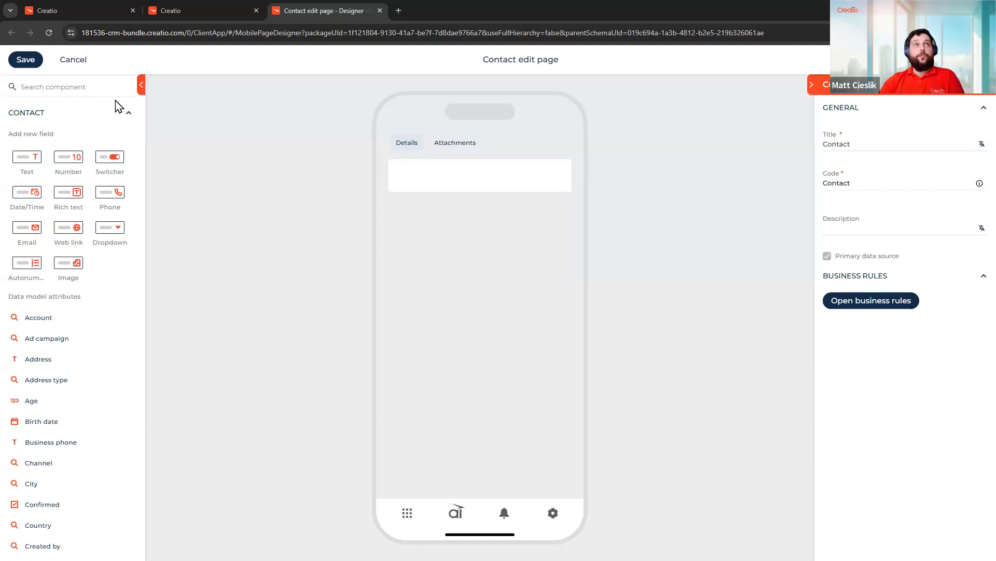
- Examine the new field types and data model attributes offered by the Contact data source, alongside the general components
left_click(129, 114)
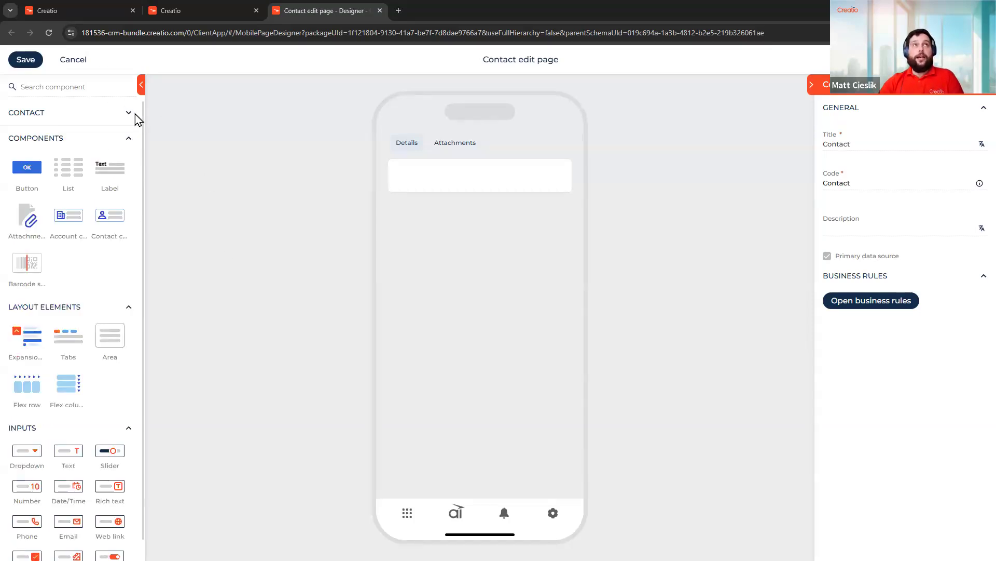
left_click(128, 114)
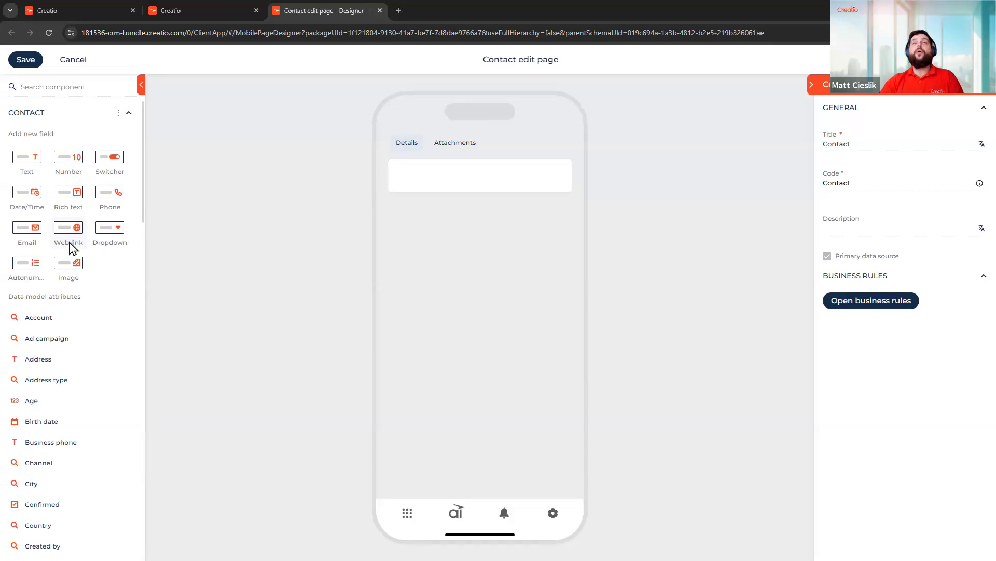
scroll(73, 241, "down", 3)
scroll(83, 247, "down", 2)
scroll(84, 248, "down", 2)
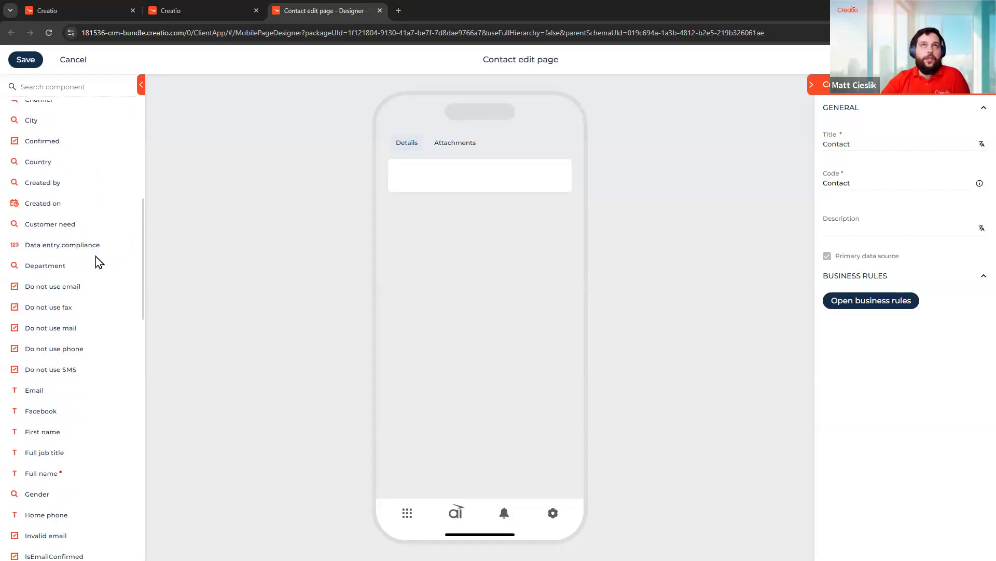
scroll(86, 213, "up", 7)
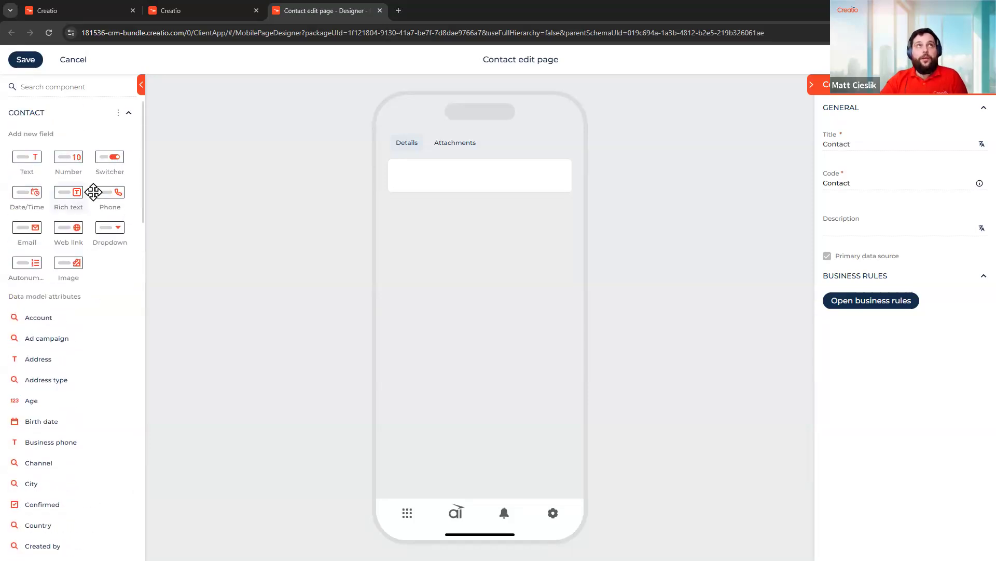
left_click(129, 114)
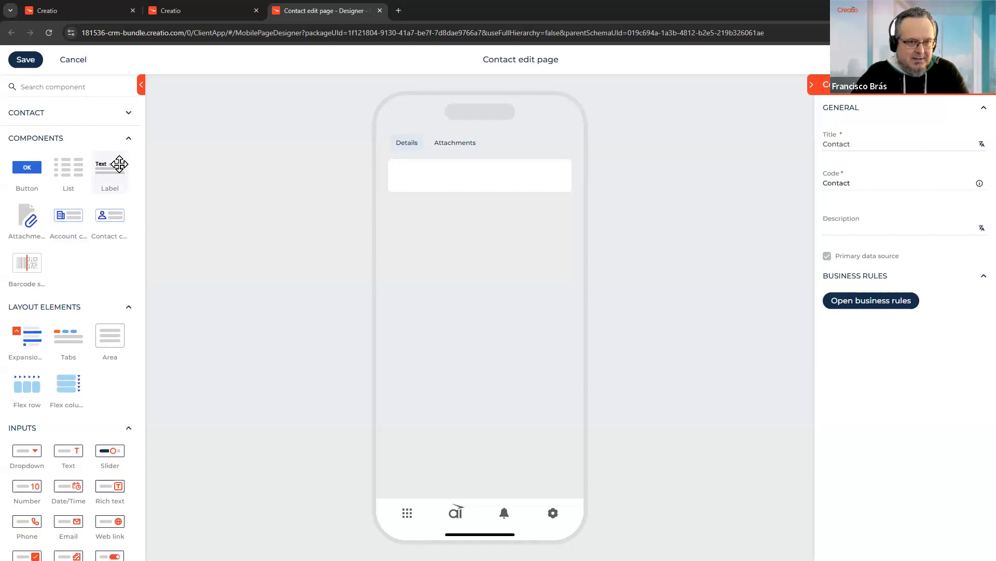
left_click(131, 114)
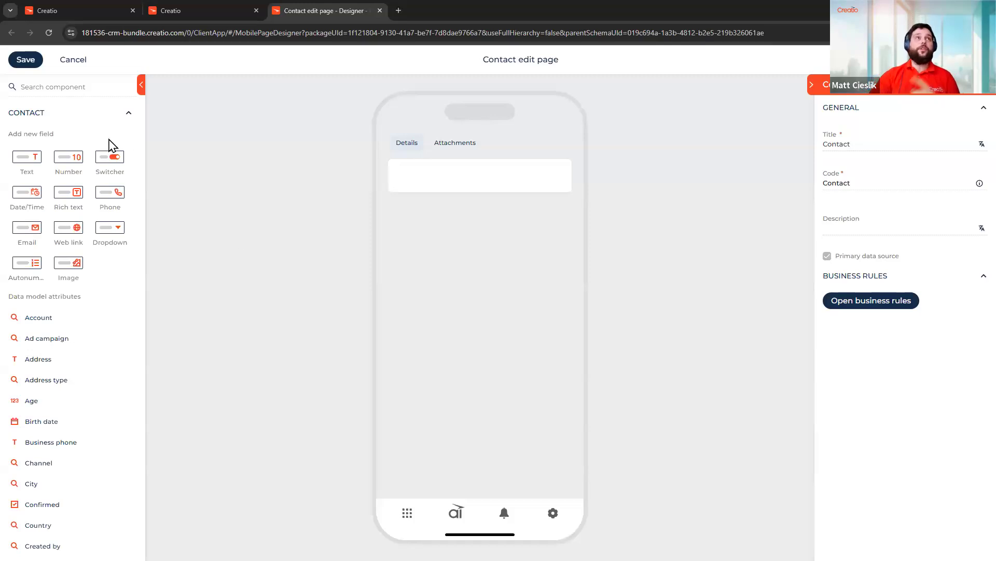
- Compare the field types available on the web Contacts form page with those on the mobile page, close the form page, and collapse the Contact elements
left_click(201, 14)
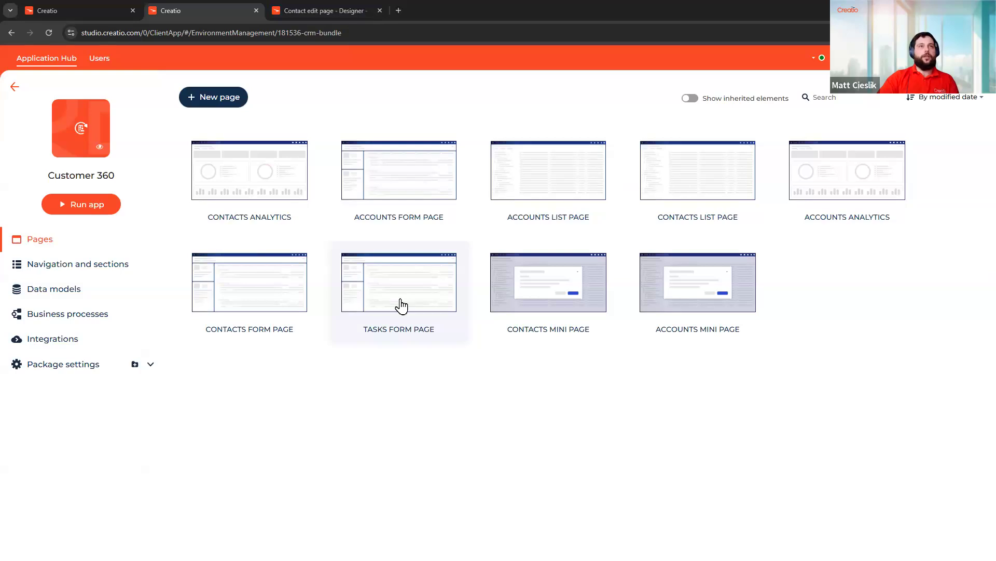
left_click(247, 332)
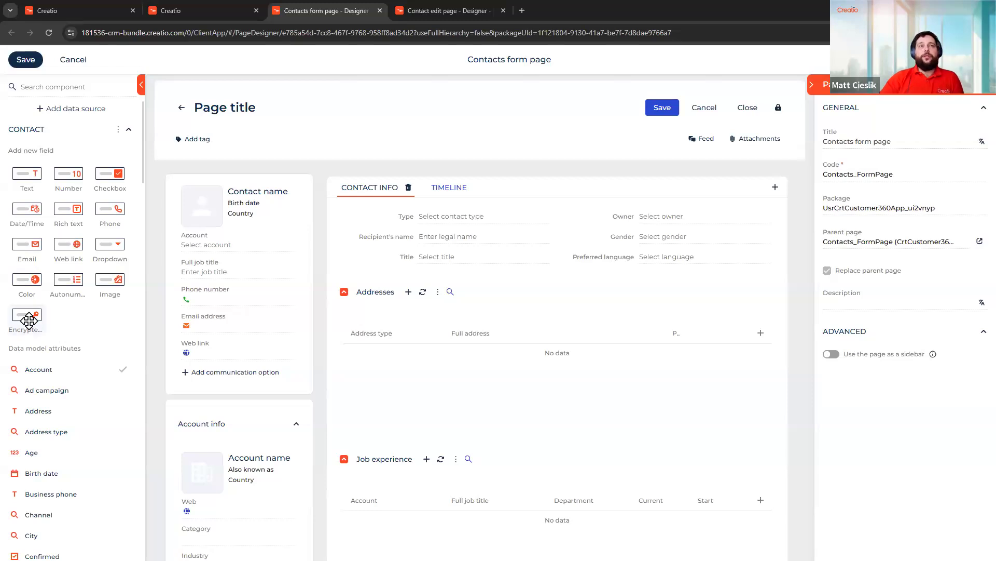
left_click(454, 11)
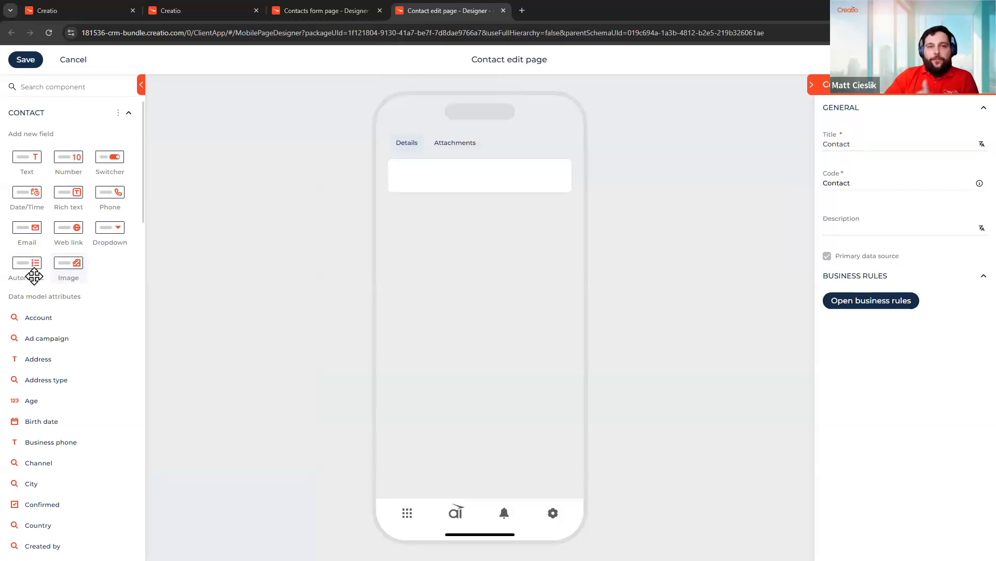
scroll(102, 306, "down", 1)
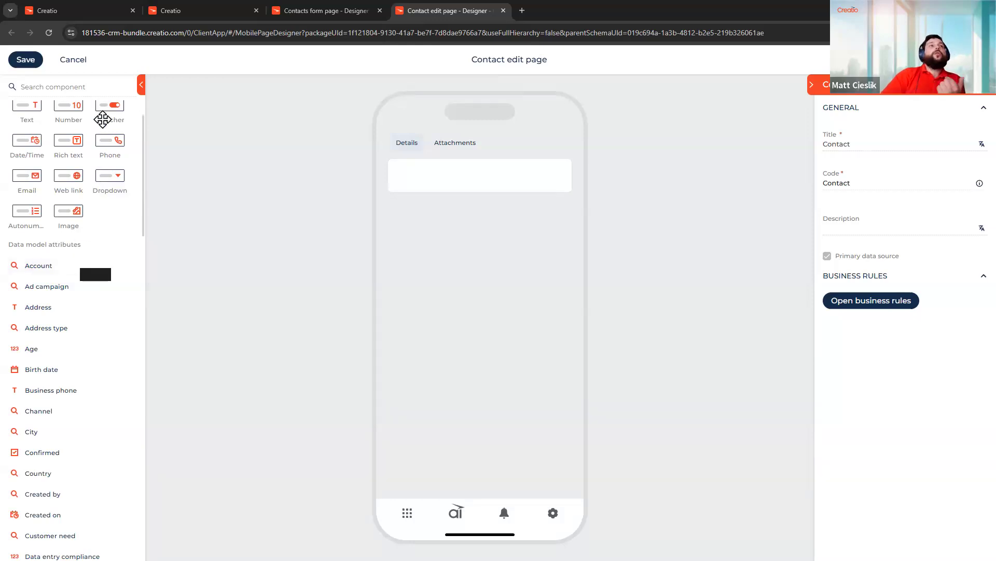
scroll(117, 172, "up", 2)
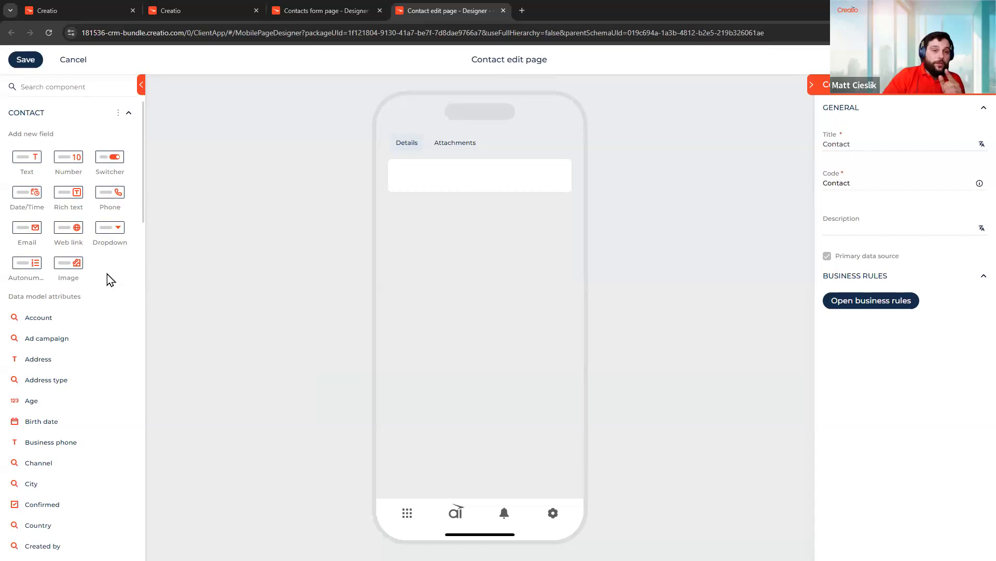
middle_click(300, 9)
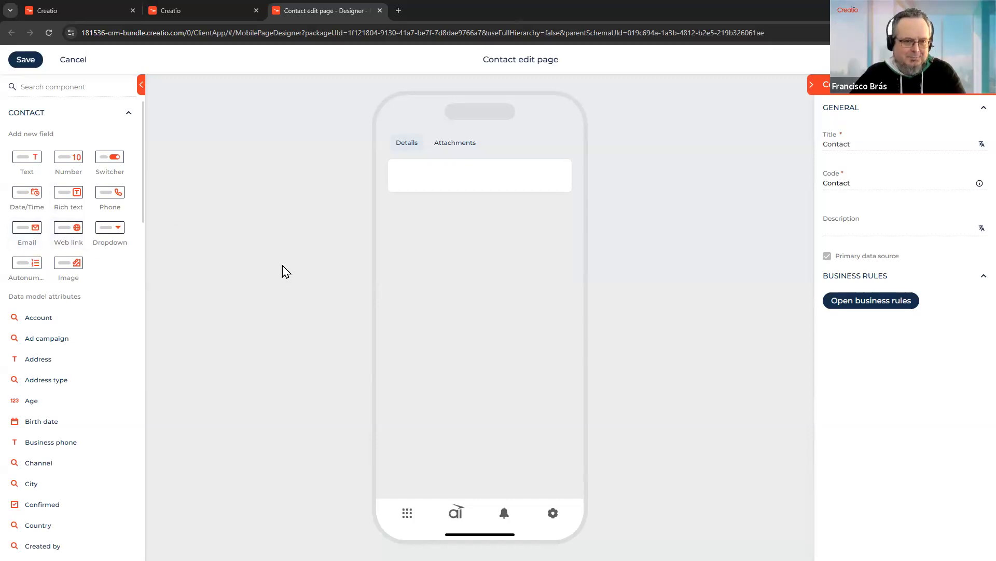
left_click(128, 113)
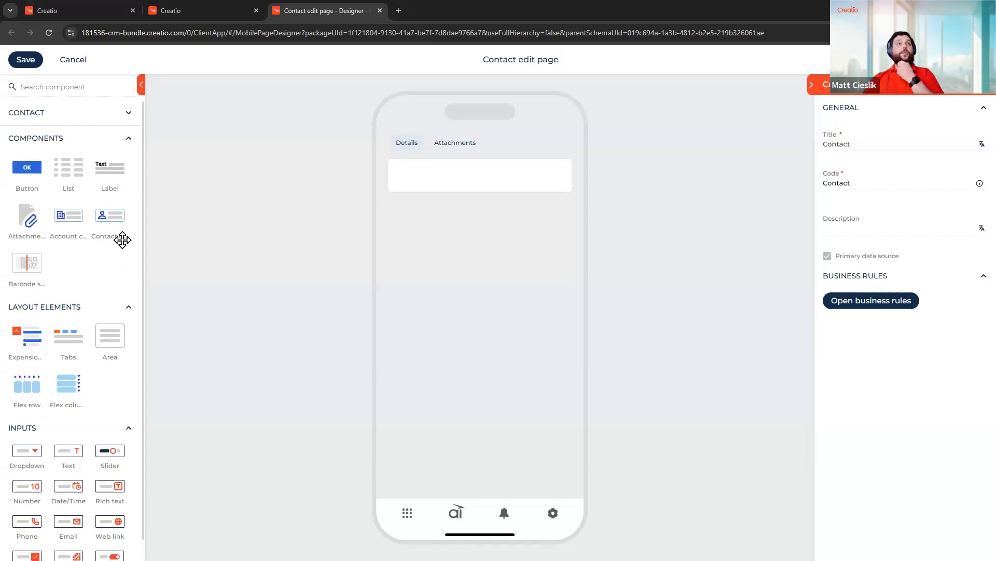
- Add a contact compact profile to the page and position it above the Details and Attachments tabs
left_click_drag(102, 222, 482, 136)
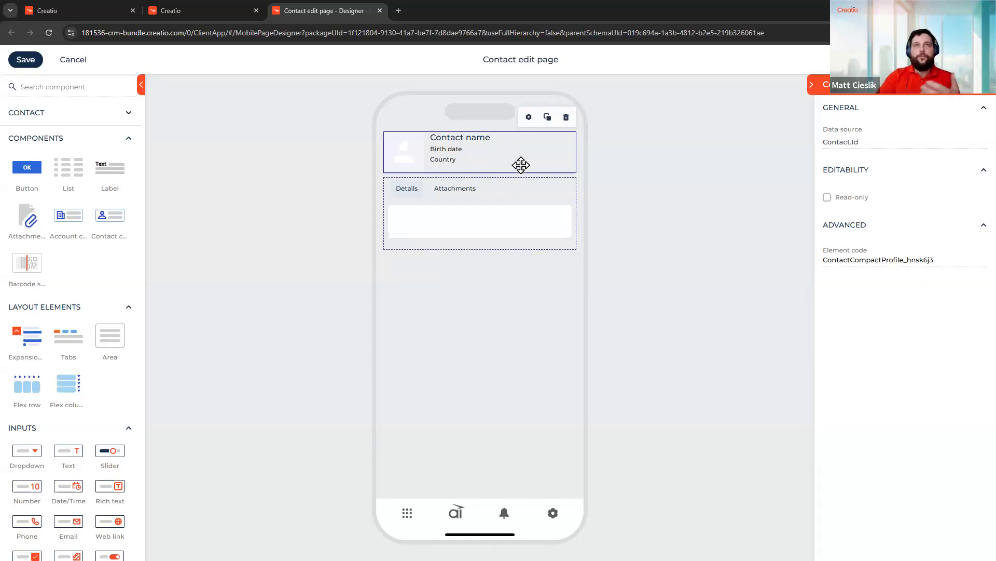
left_click_drag(510, 152, 510, 222)
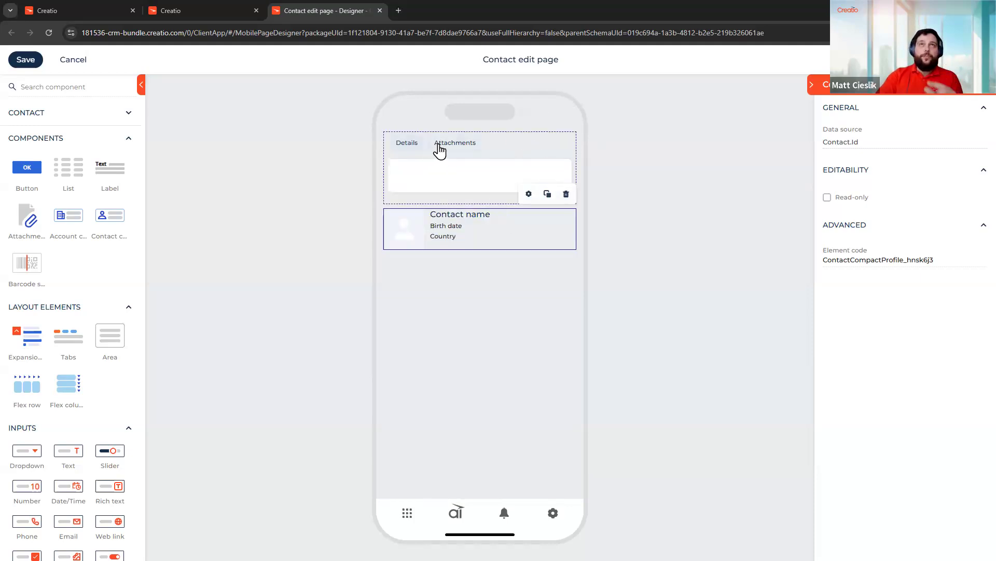
left_click(471, 149)
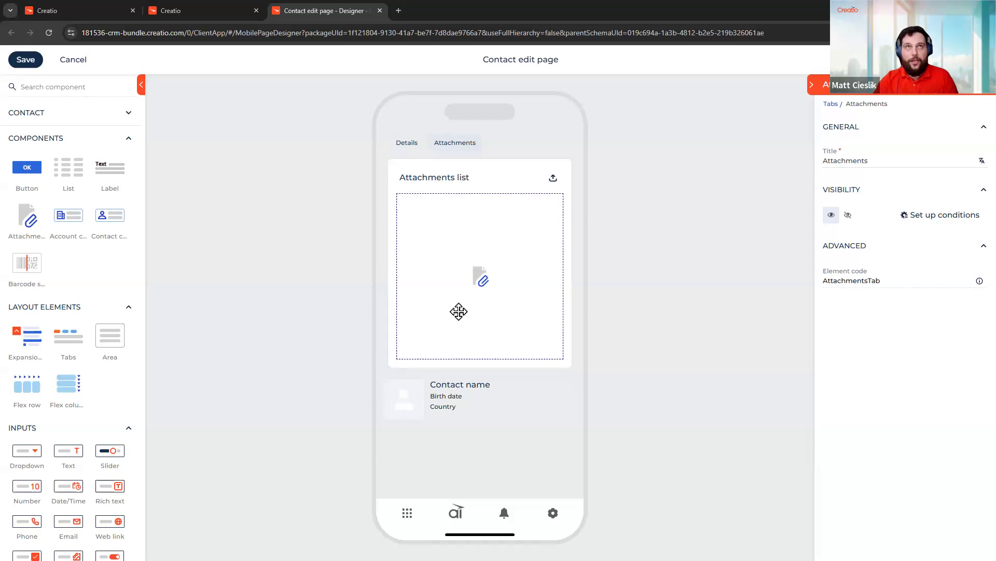
left_click_drag(439, 408, 439, 171)
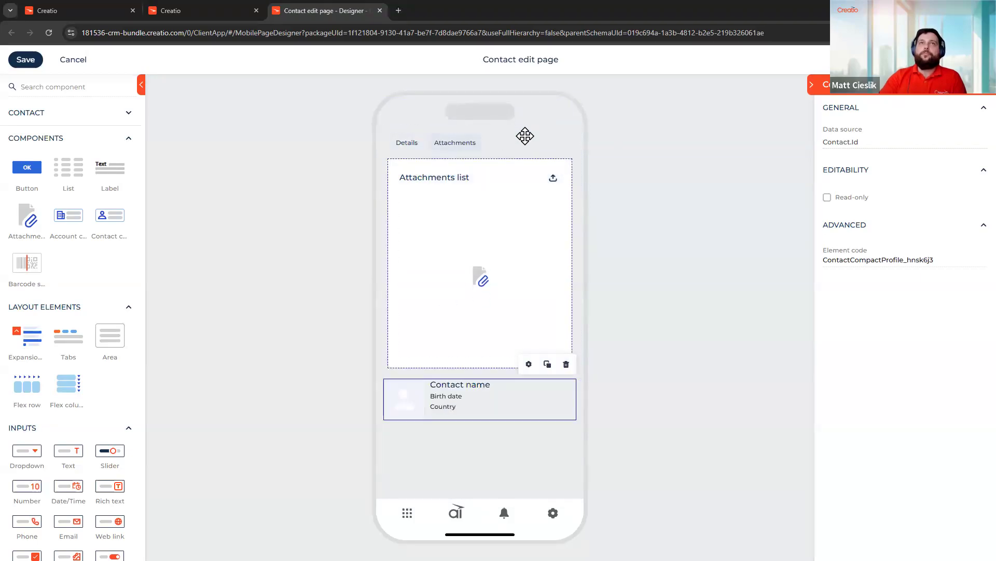
left_click_drag(514, 309, 514, 190)
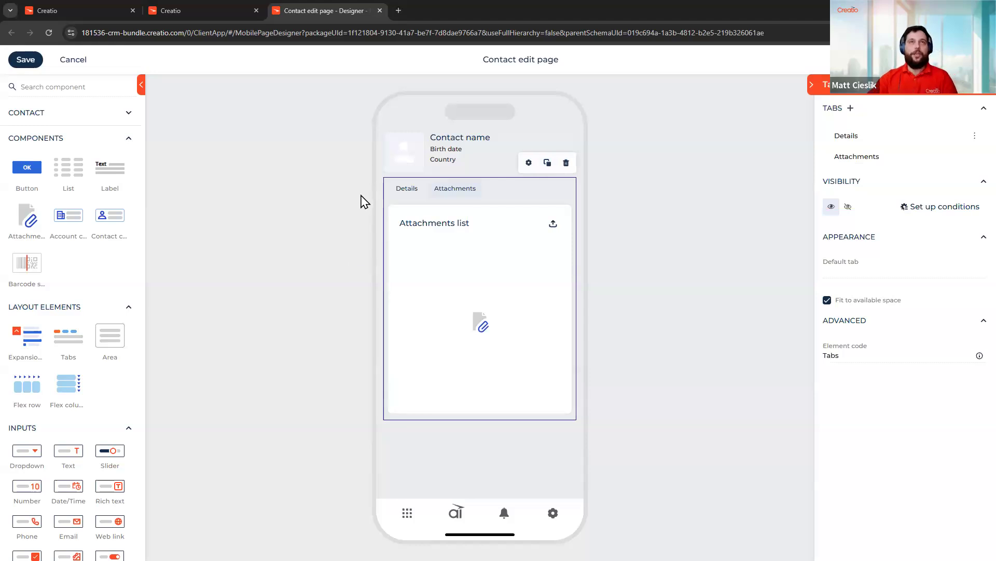
- Add a label to the area on the Details tab and set its text to Profile
left_click(407, 188)
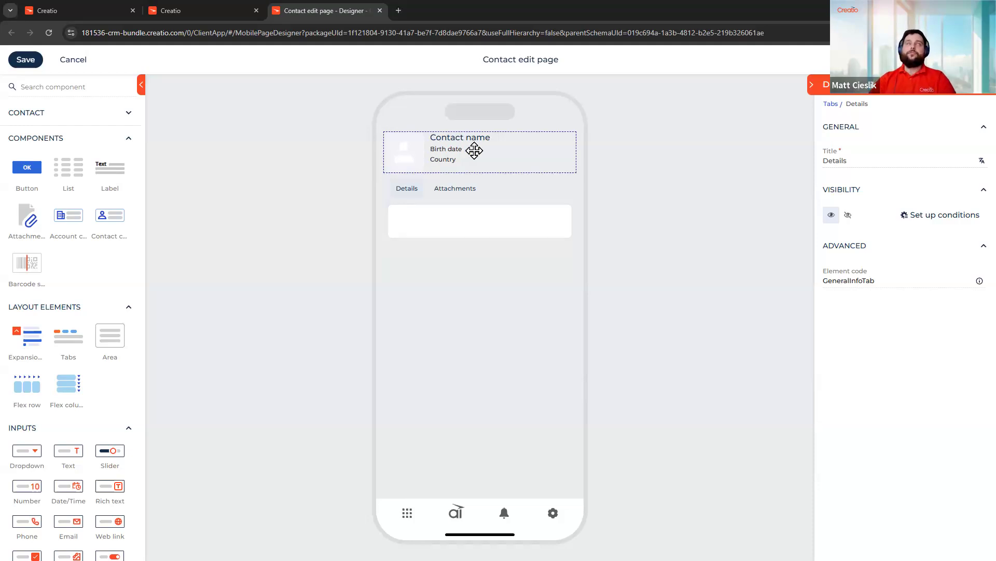
left_click(502, 162)
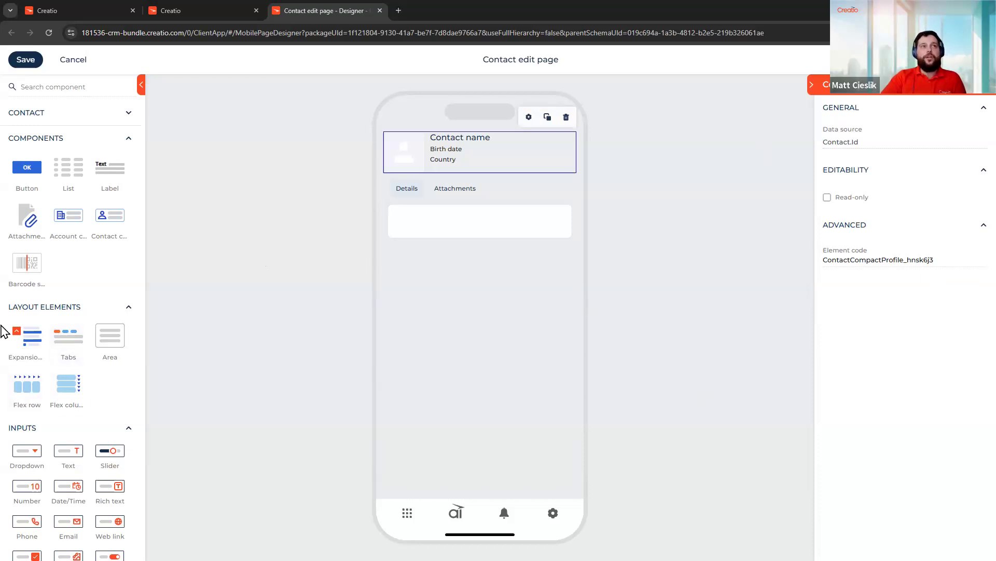
left_click_drag(95, 188, 452, 240)
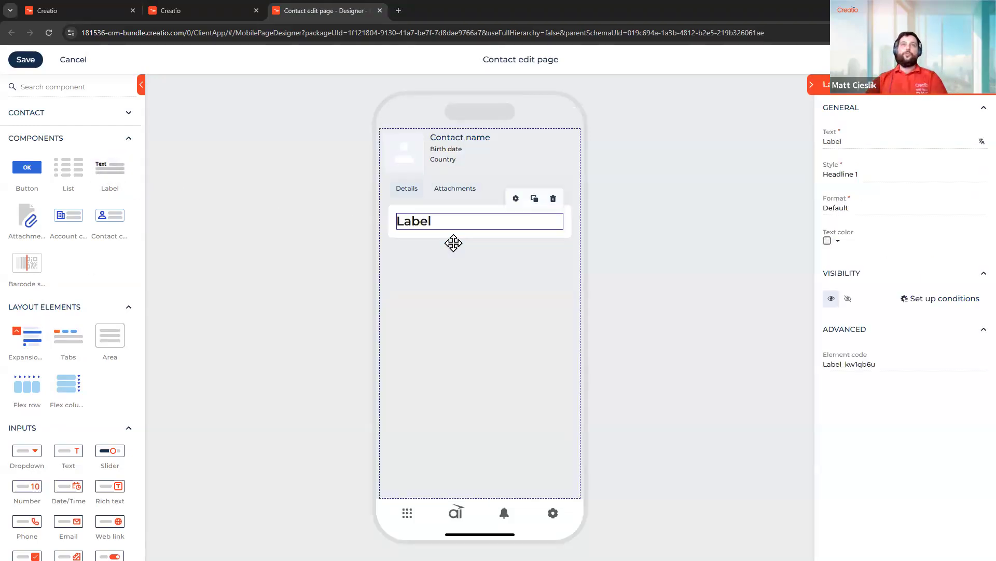
left_click(922, 137)
type("Profile")
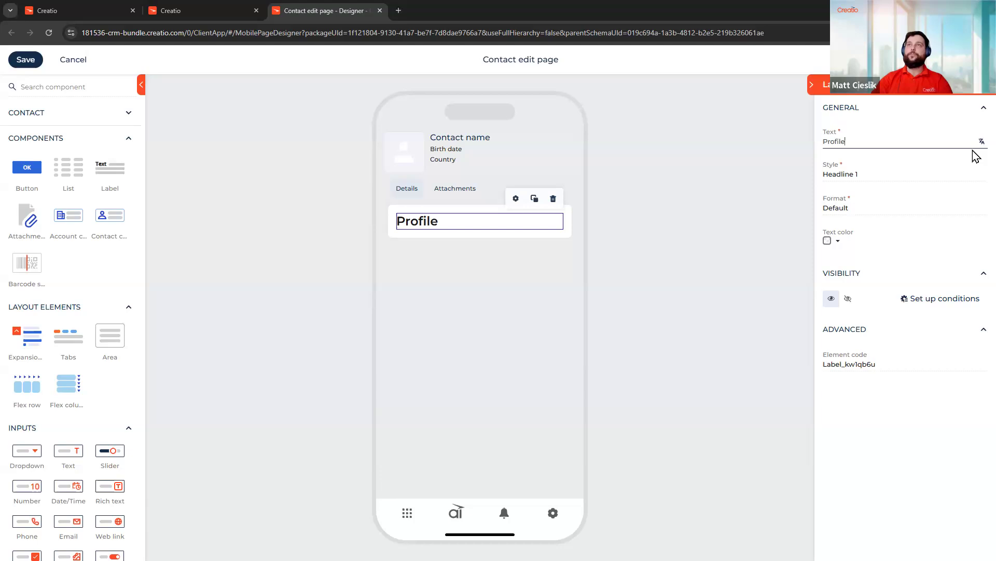
- Set the Profile label's style to Headline 3
left_click(890, 172)
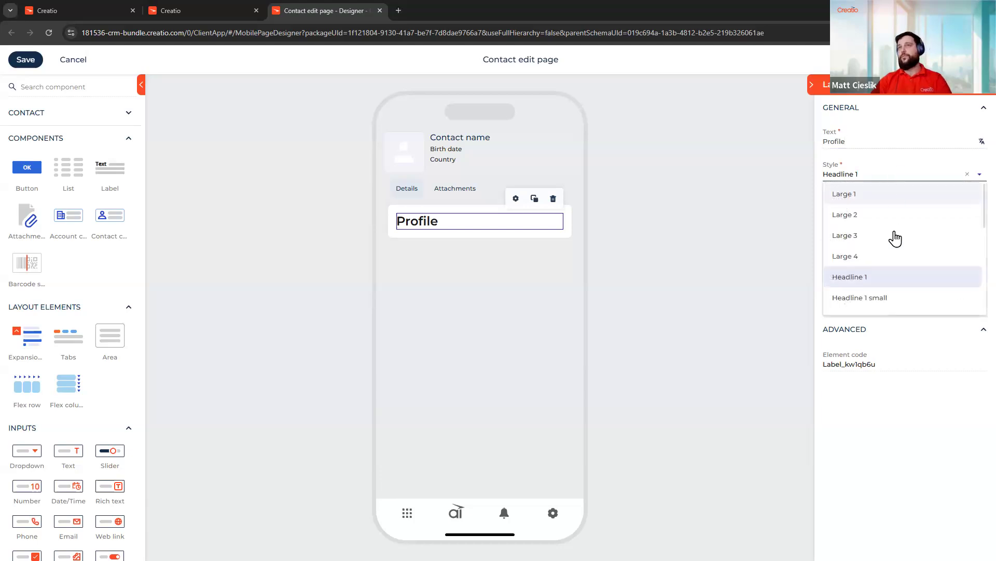
scroll(901, 262, "down", 1)
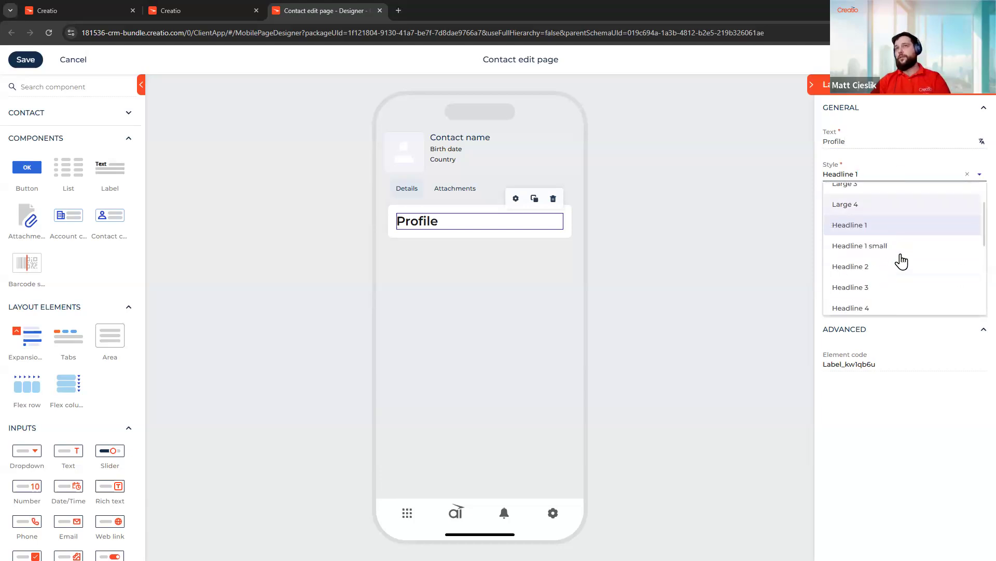
left_click(903, 289)
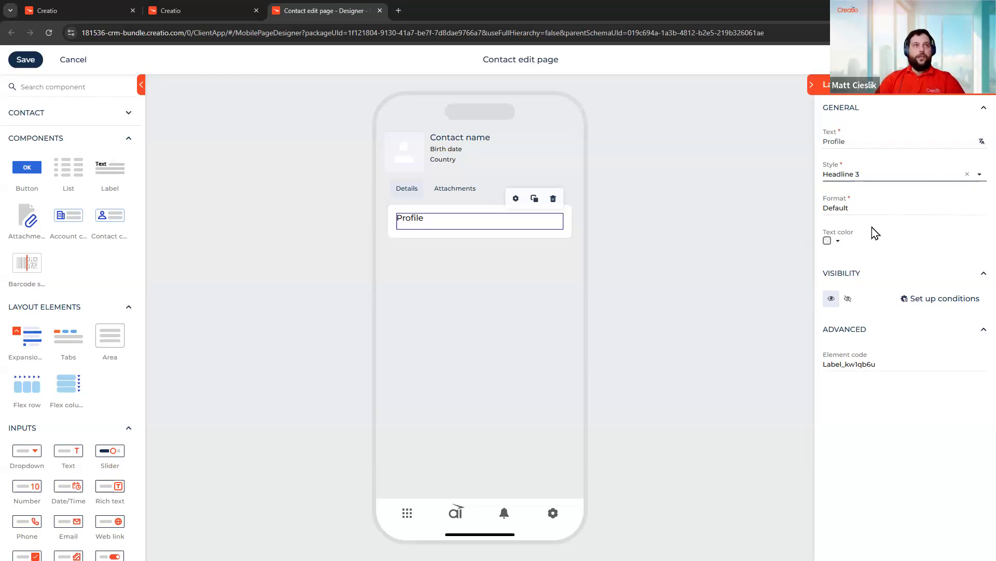
- Add the Contact Account field below the Profile label and disable adding new values for it
left_click(128, 113)
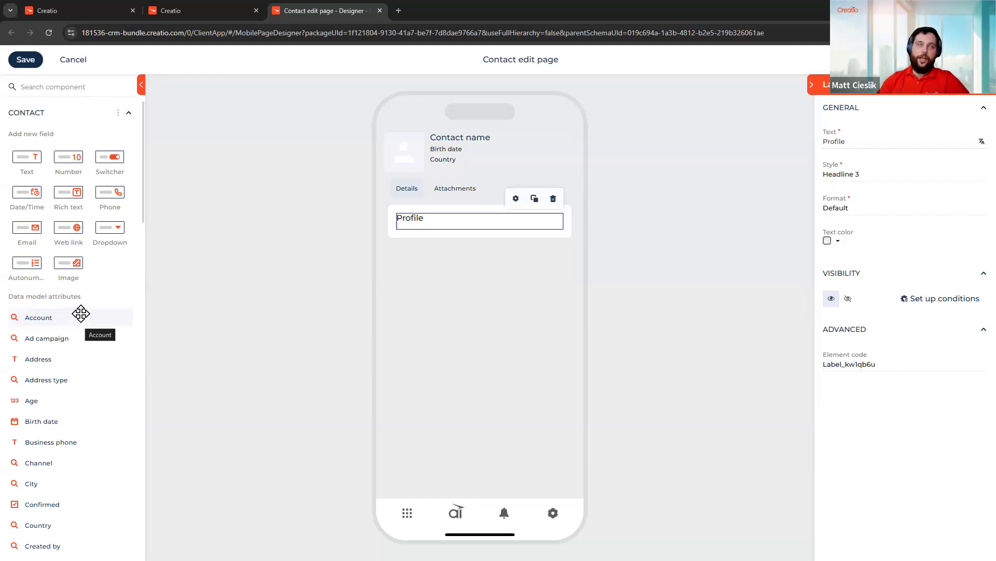
left_click_drag(14, 322, 490, 248)
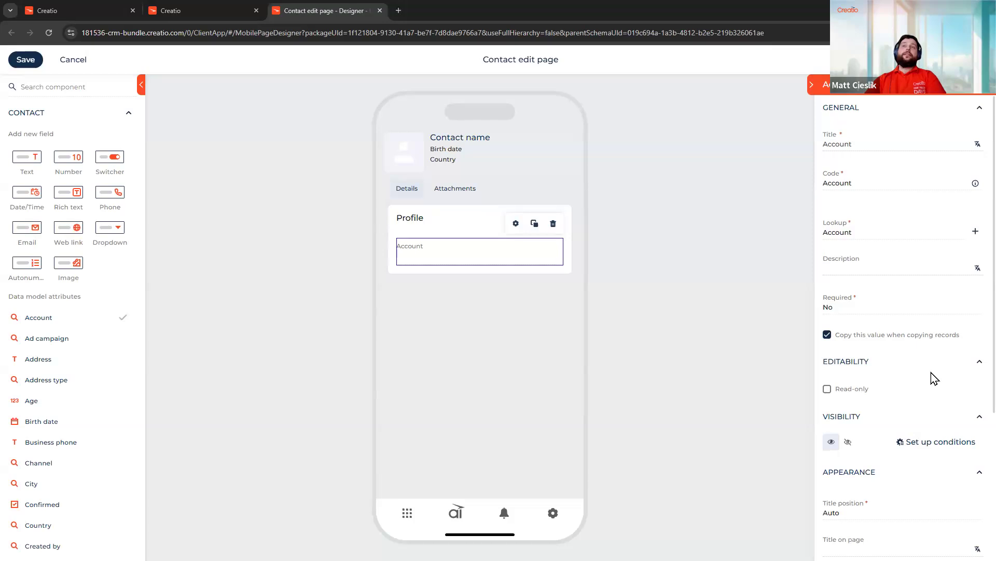
scroll(929, 376, "down", 4)
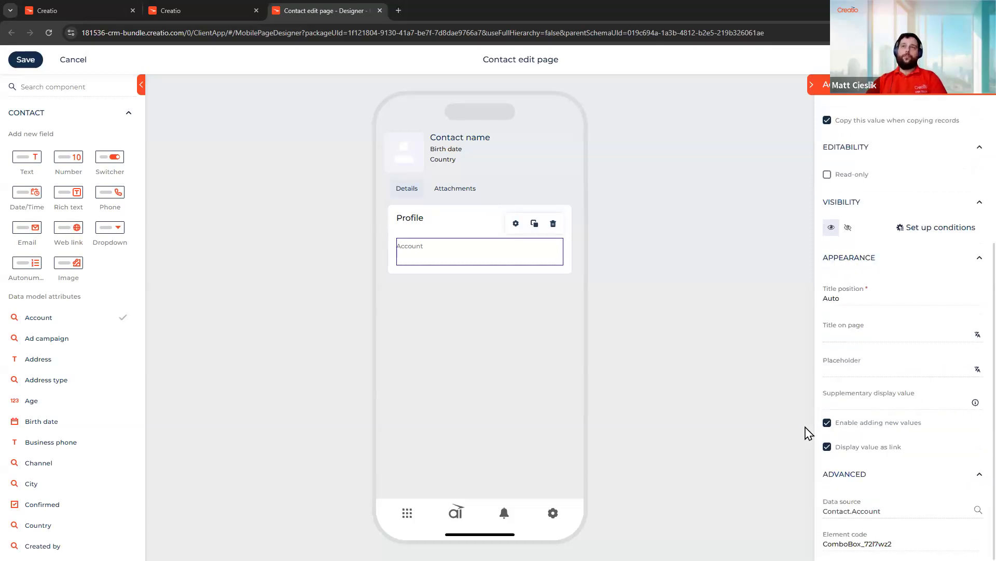
left_click(827, 447)
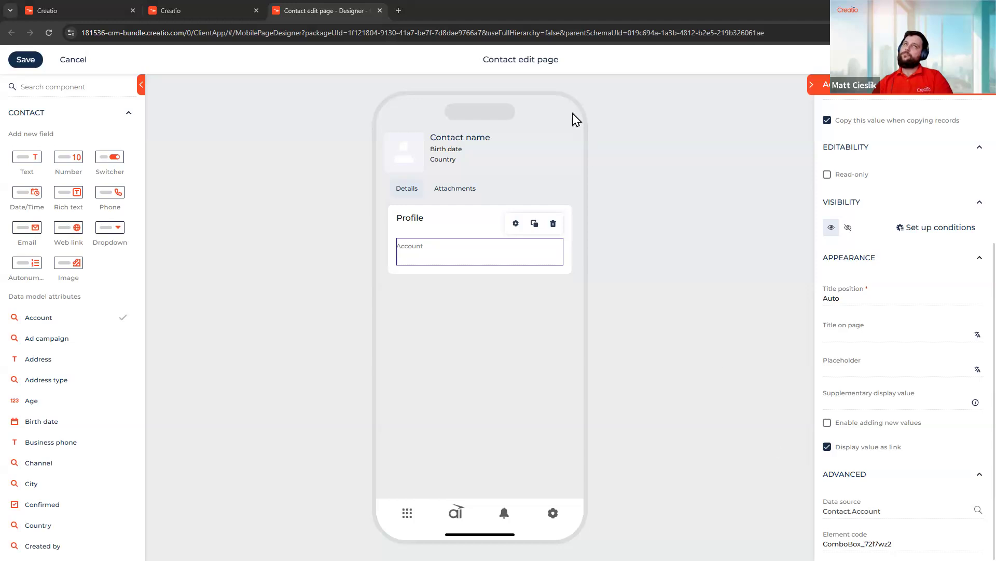
- Examine which Contact fields and related Account fields can supply the compact profile's data source, leaving the selection unchanged
left_click(485, 149)
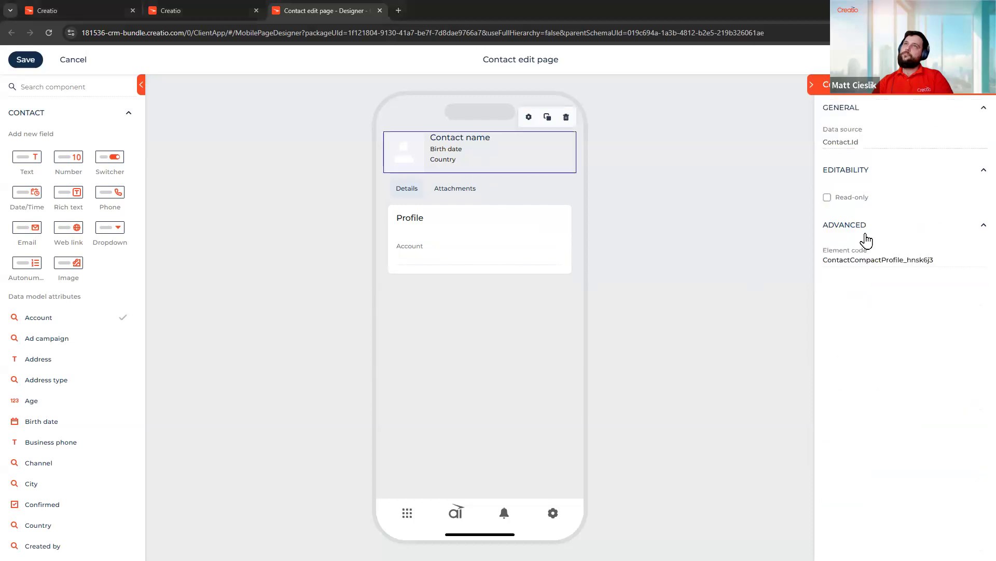
left_click(978, 142)
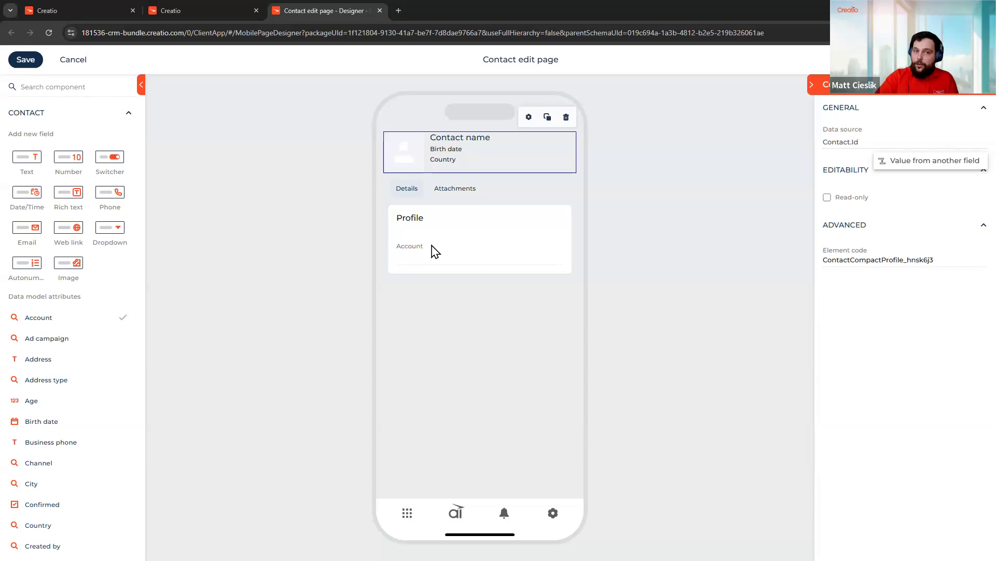
left_click(954, 161)
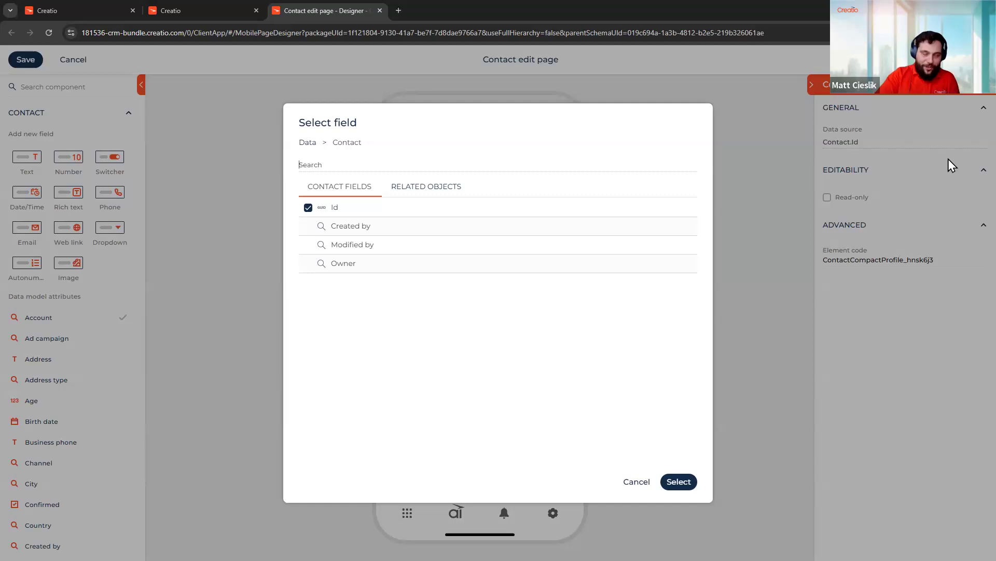
left_click(458, 190)
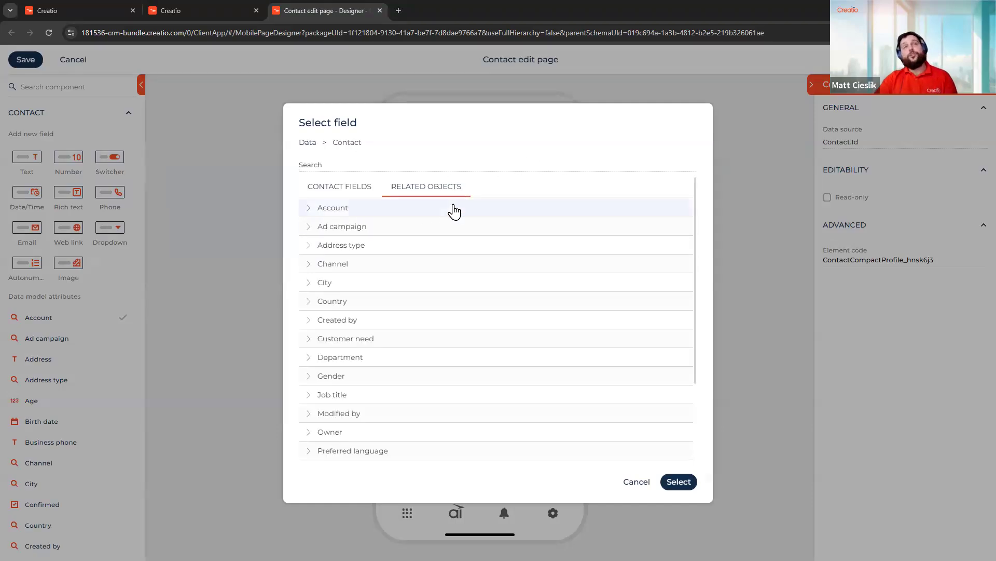
left_click(452, 209)
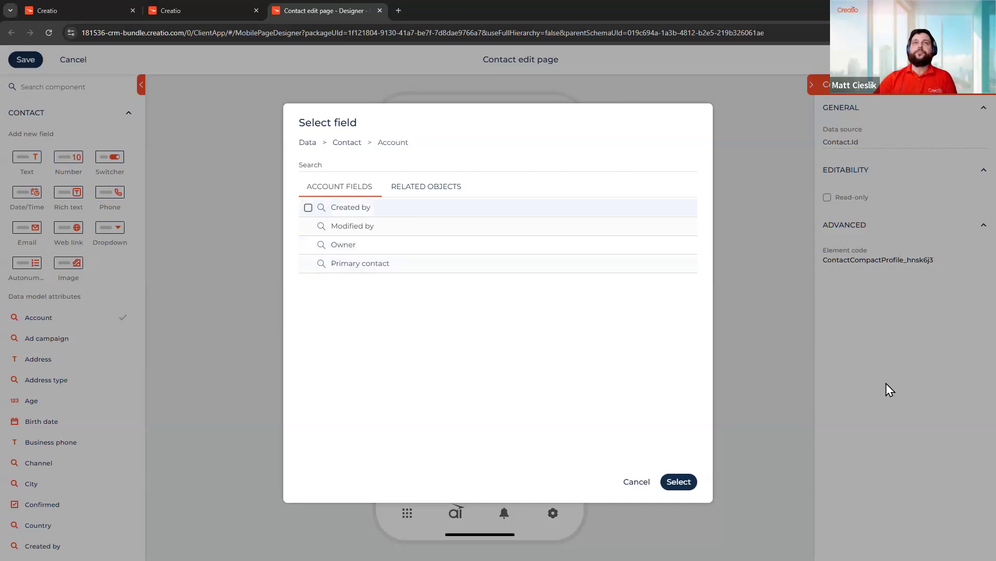
left_click(637, 481)
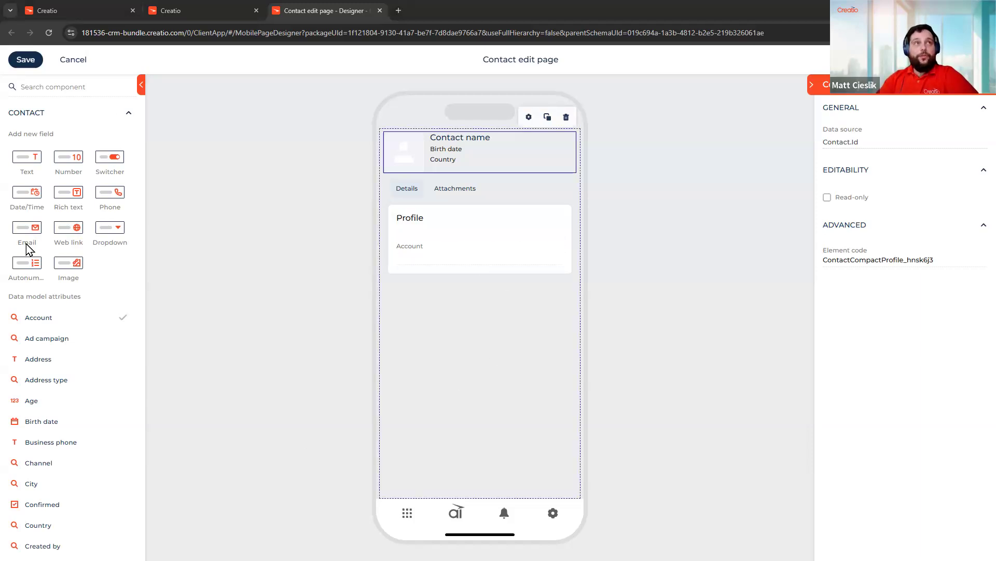
- Add the Full job title attribute below the Account field in the Profile area
scroll(58, 225, "down", 3)
scroll(58, 226, "down", 7)
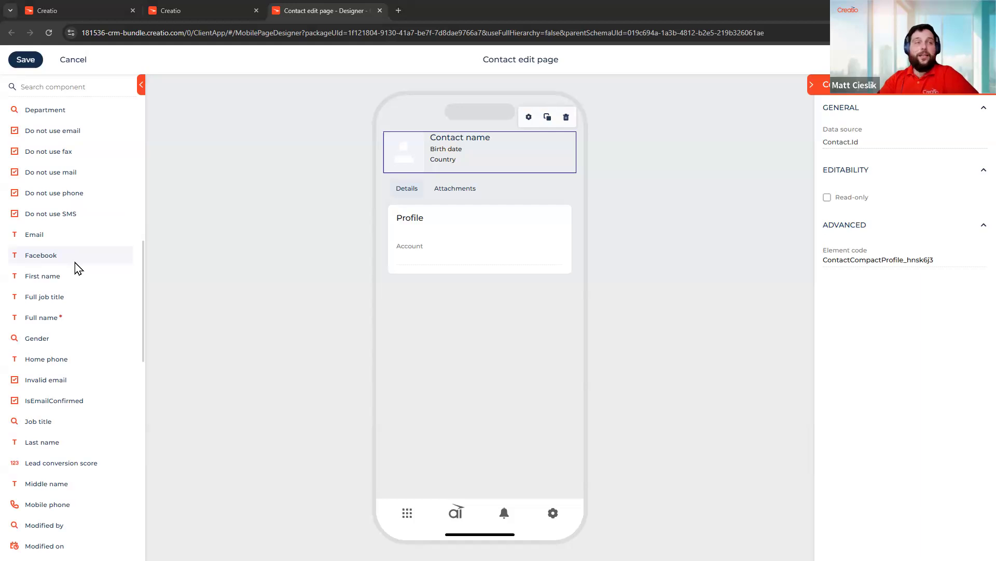
left_click_drag(61, 296, 436, 287)
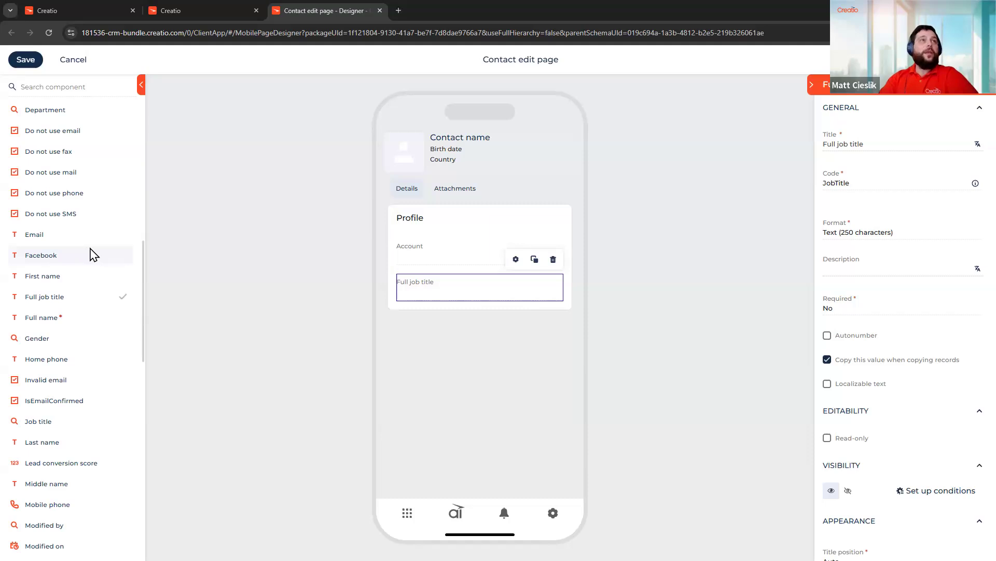
- Add the Email attribute below the Full job title field in the Profile area
scroll(92, 254, "down", 4)
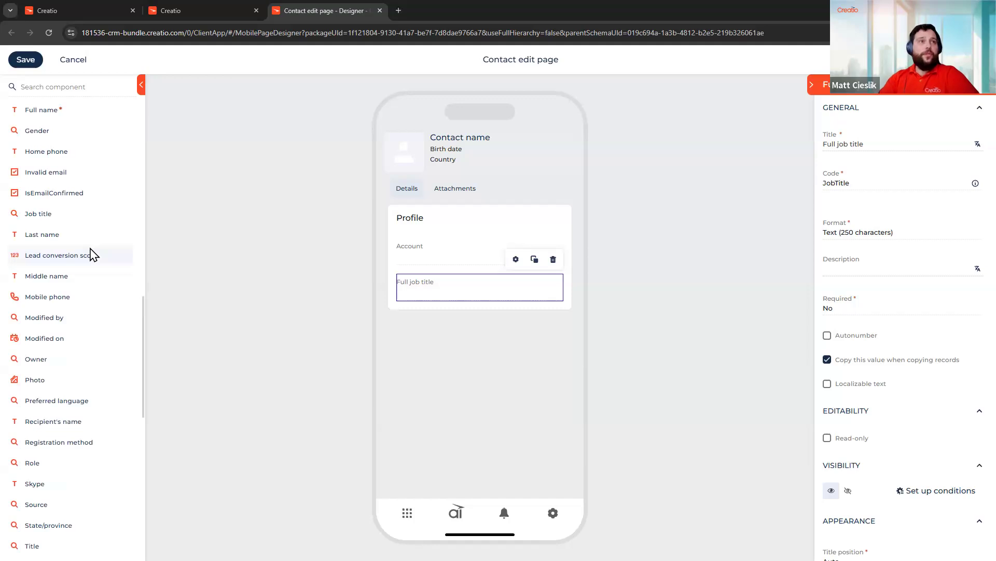
scroll(91, 253, "down", 2)
scroll(90, 249, "up", 3)
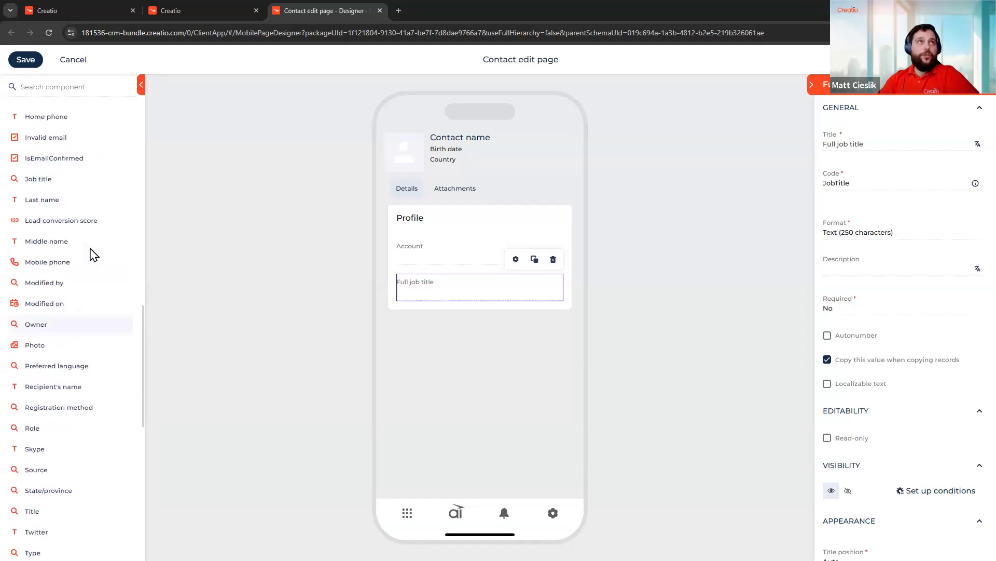
scroll(91, 247, "up", 1)
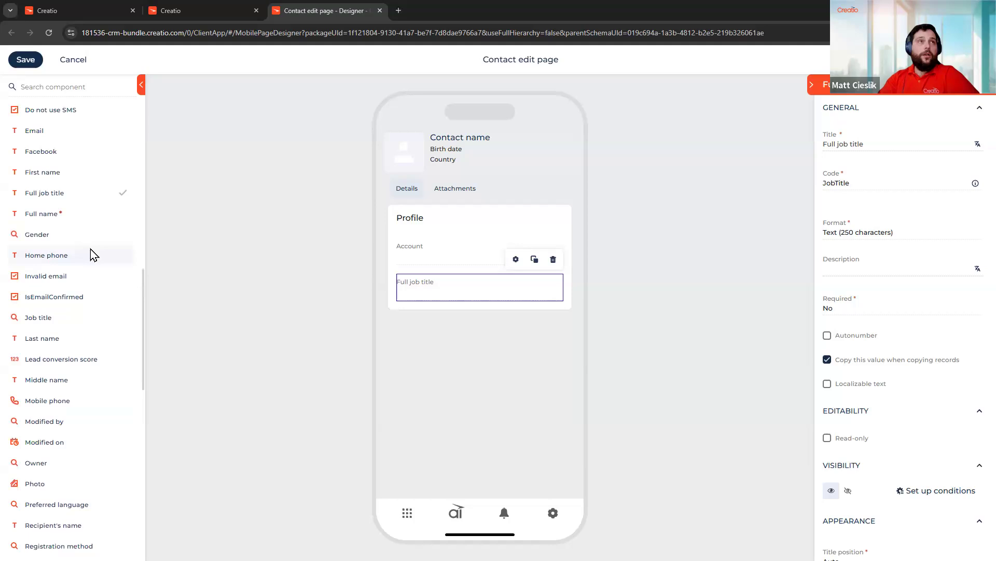
scroll(93, 254, "up", 2)
left_click_drag(58, 234, 480, 312)
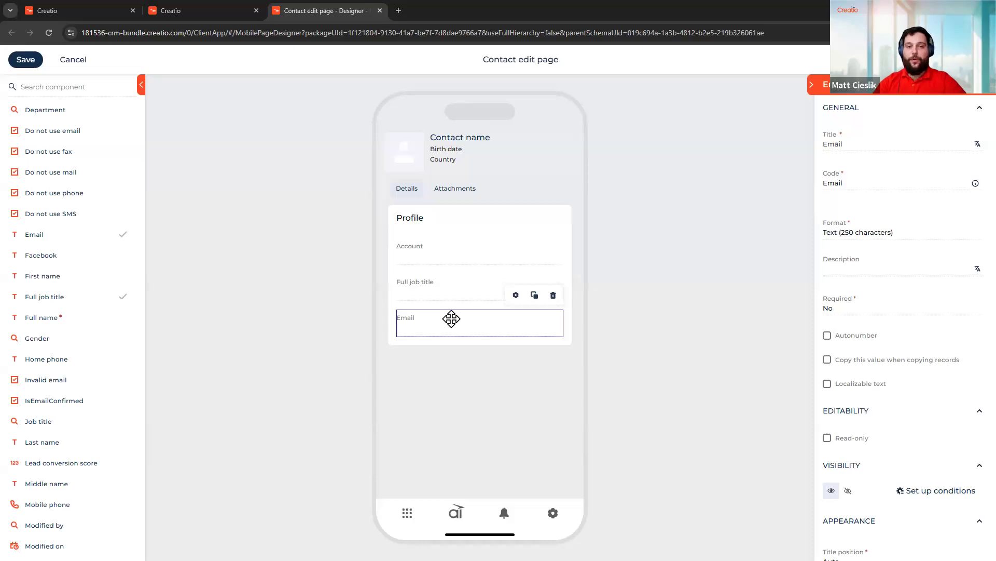
- Set the row spacing of the area containing the Profile fields to Extra small
left_click(570, 242)
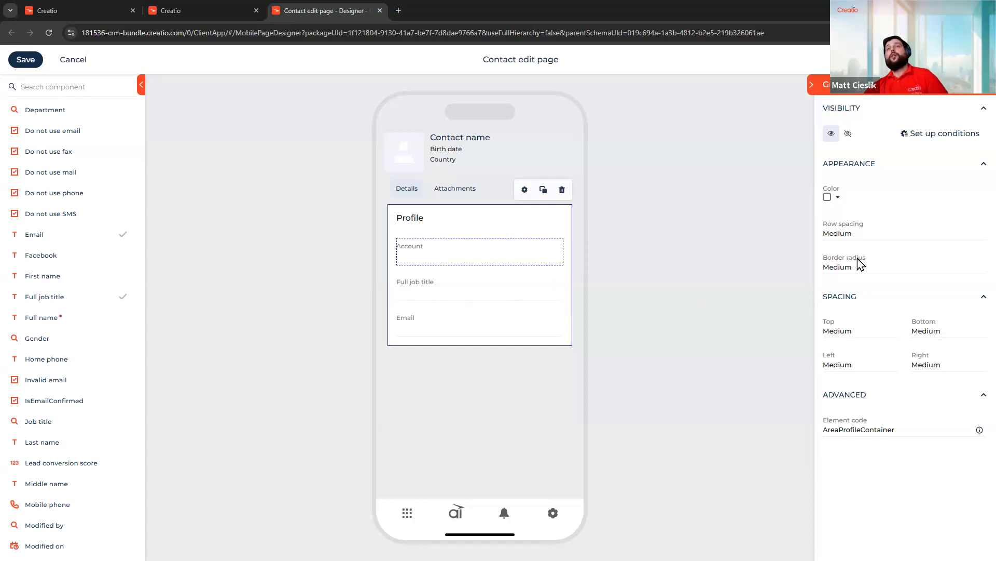
left_click(908, 229)
left_click(898, 280)
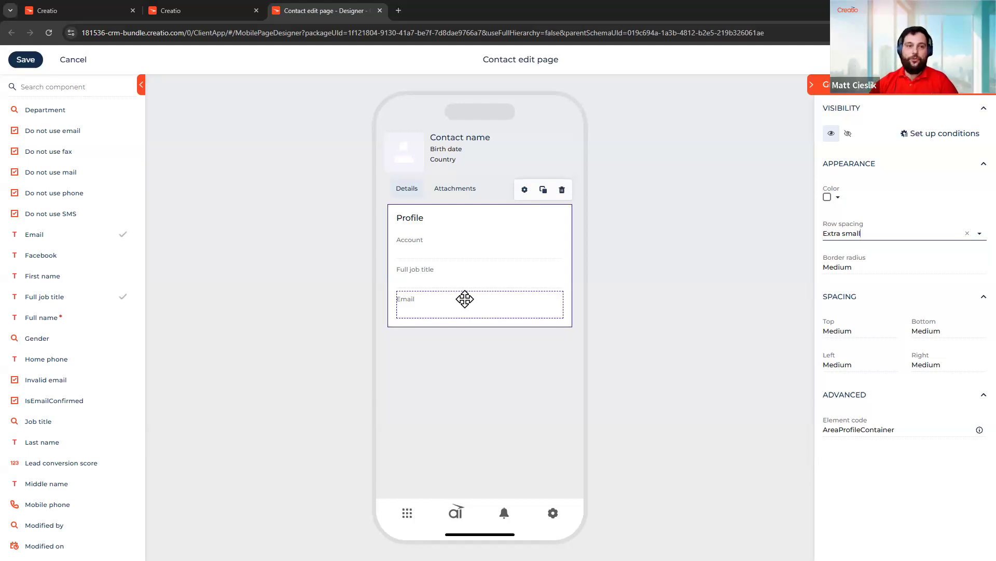
- Try Large row spacing on the Profile area and return it to Extra small
left_click(908, 233)
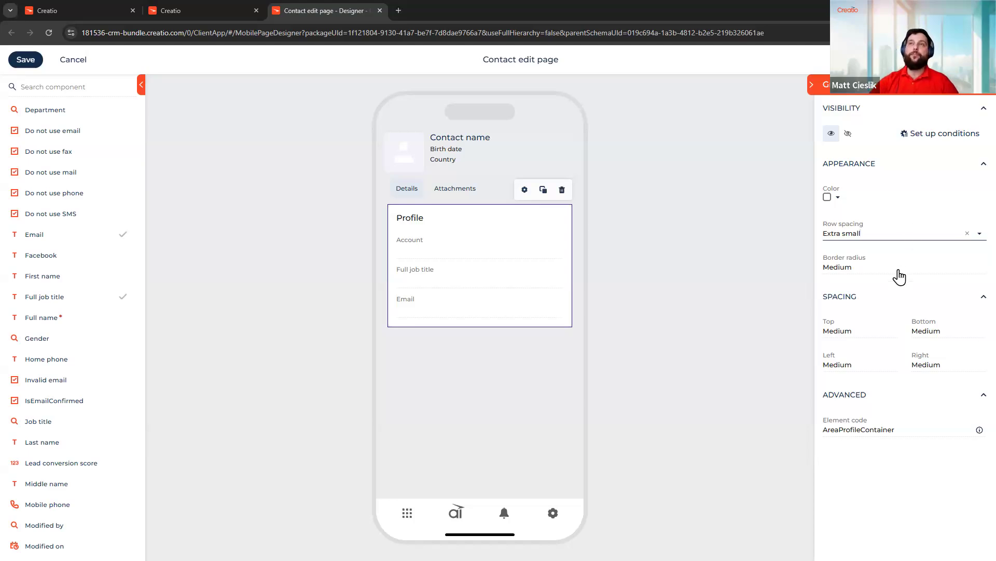
left_click(891, 334)
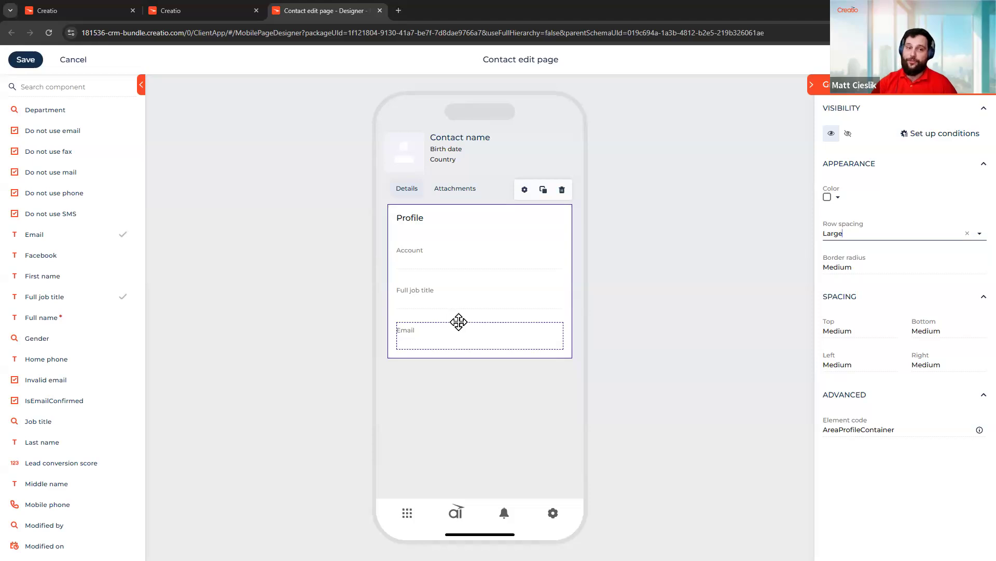
left_click(910, 232)
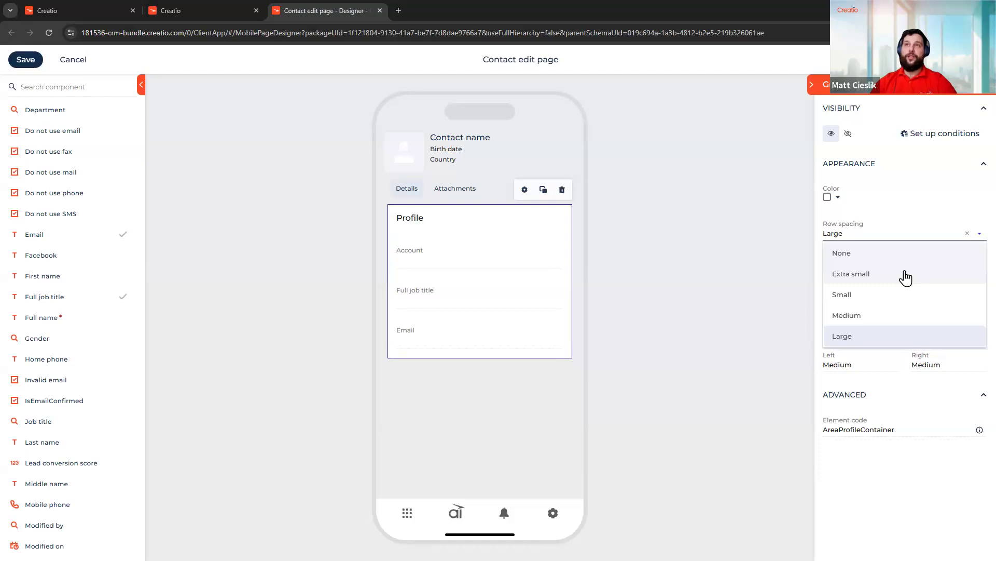
left_click(906, 278)
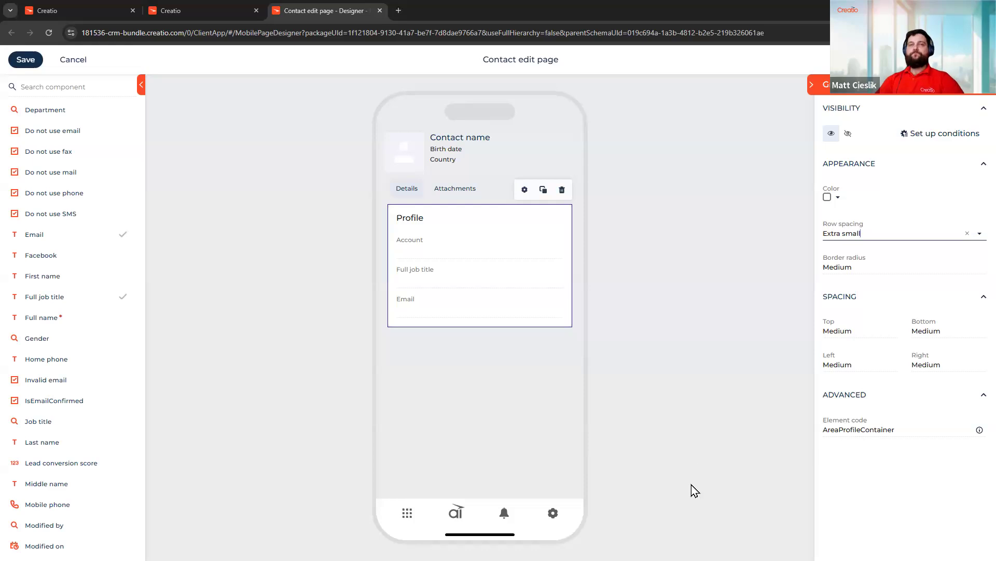
- Add an empty Area layout element directly below the Profile area inside the Details tab
scroll(96, 273, "up", 5)
scroll(97, 269, "up", 4)
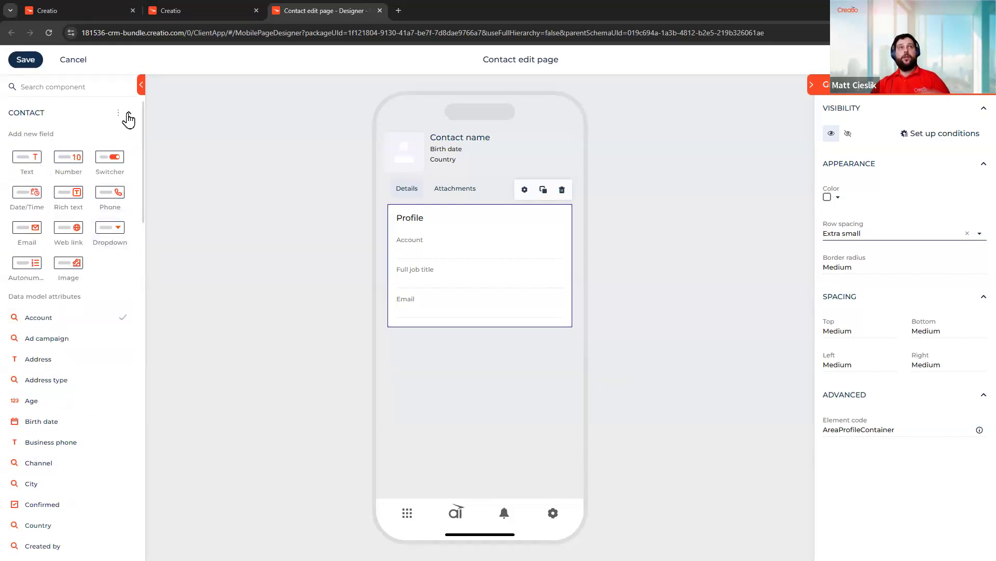
left_click(128, 114)
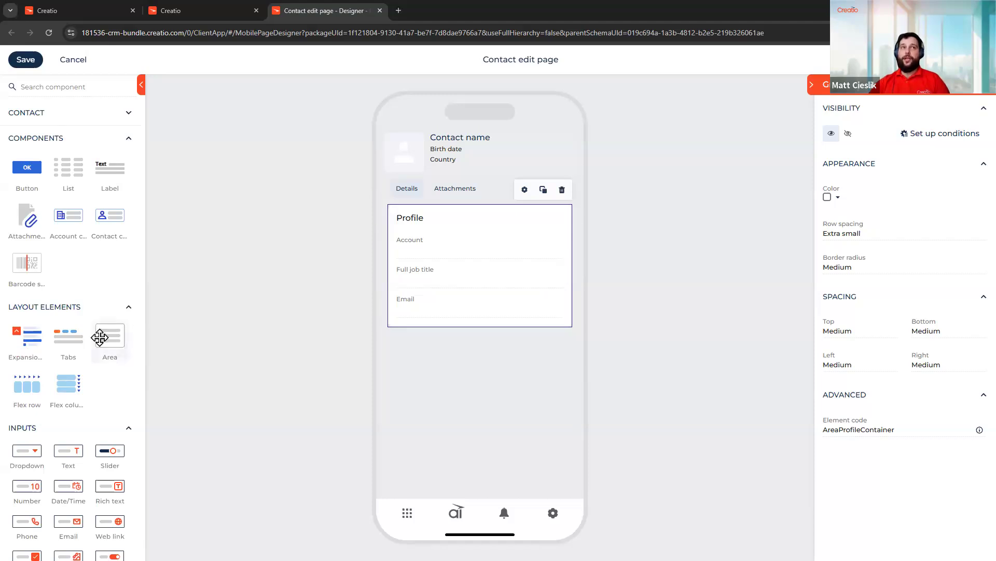
left_click_drag(104, 339, 468, 333)
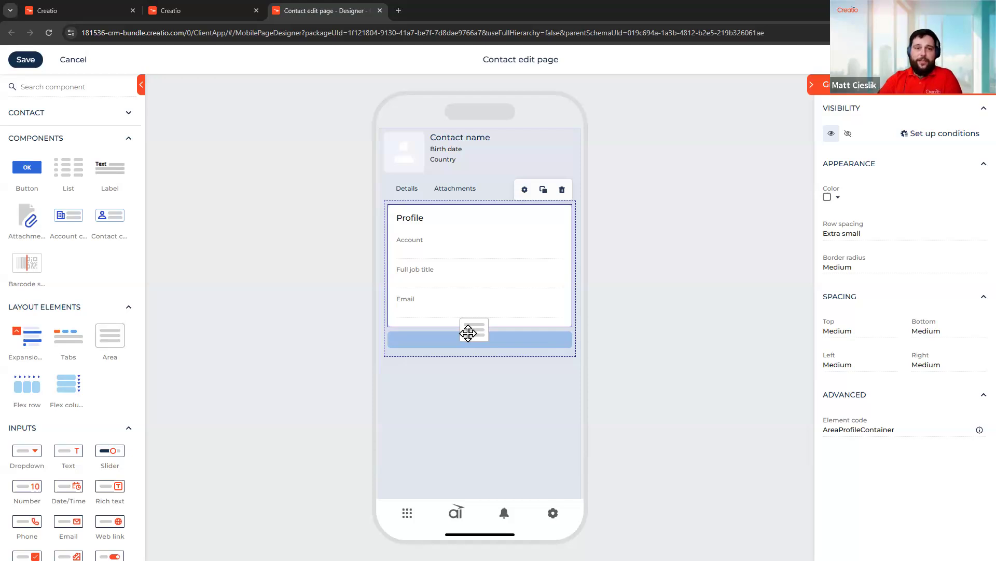
left_click_drag(468, 333, 474, 336)
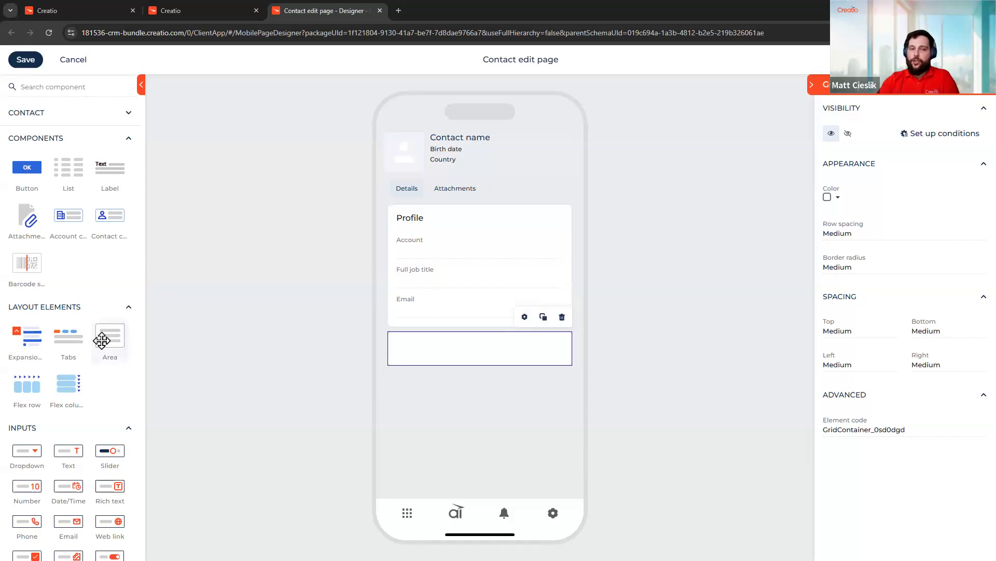
- Try placing another Area outside the tabs, below the Details content, and compare its alignment with the area above
left_click_drag(102, 341, 480, 403)
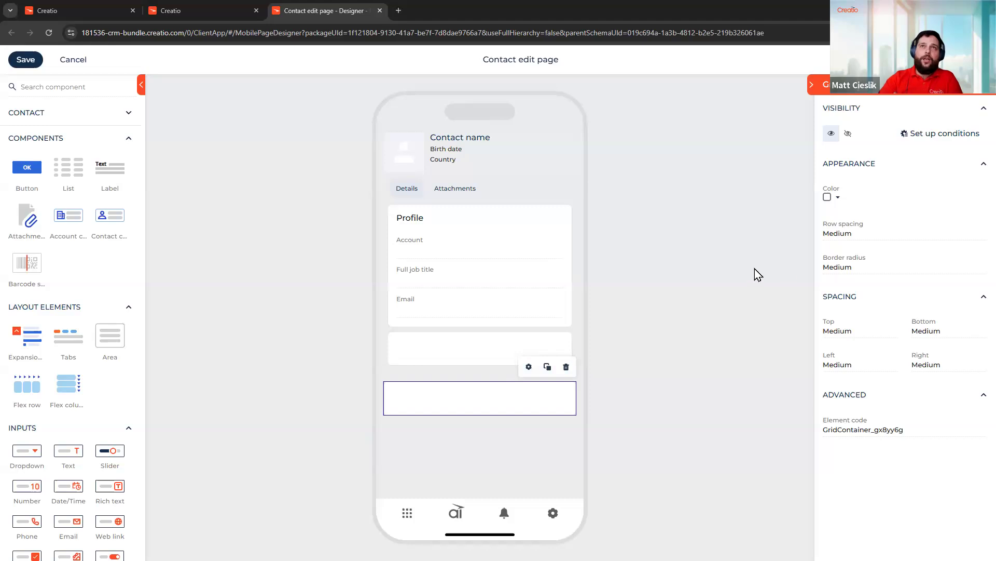
left_click(441, 153)
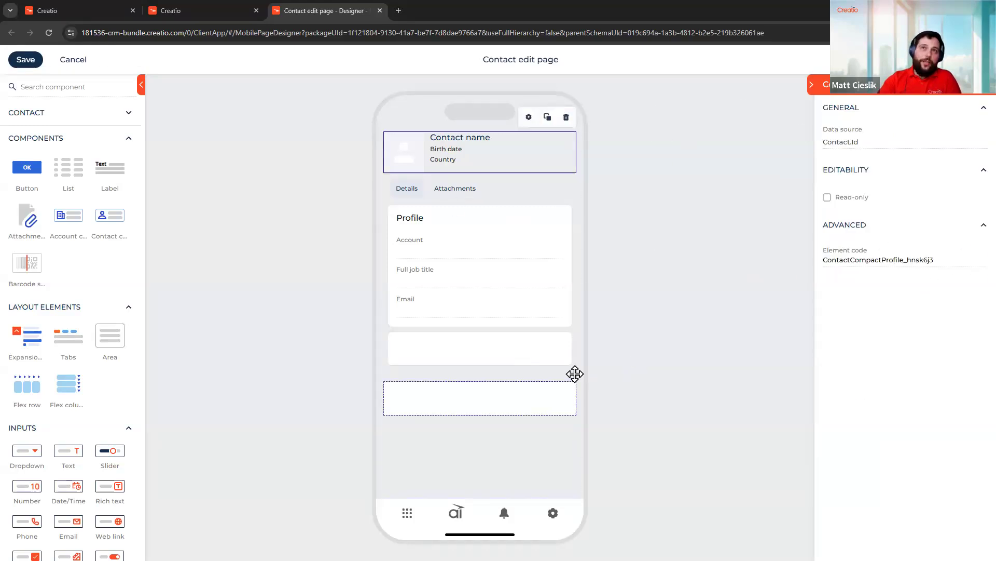
key("ctrl+plus")
key("ctrl+plus")
key("ctrl+plus")
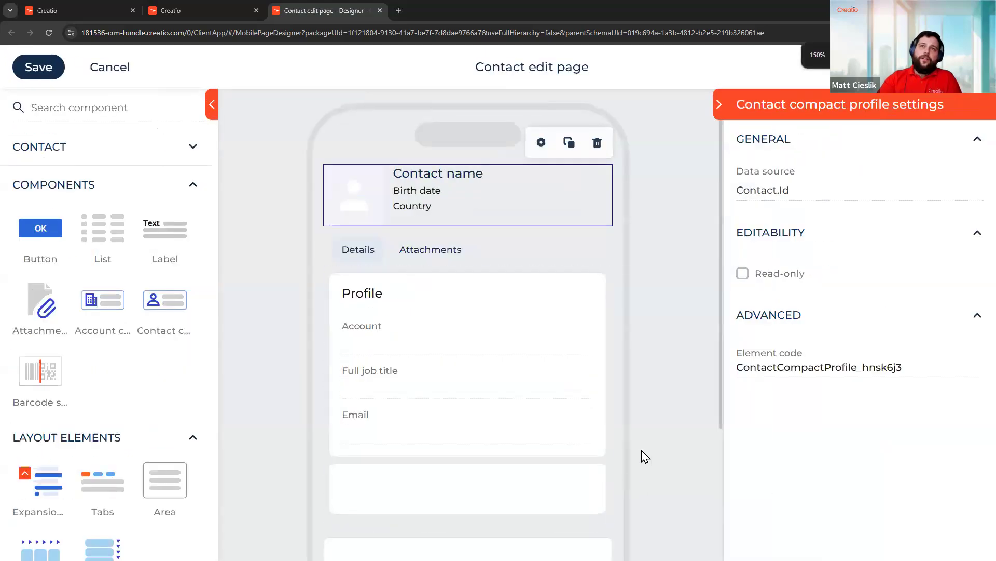
scroll(641, 450, "down", 4)
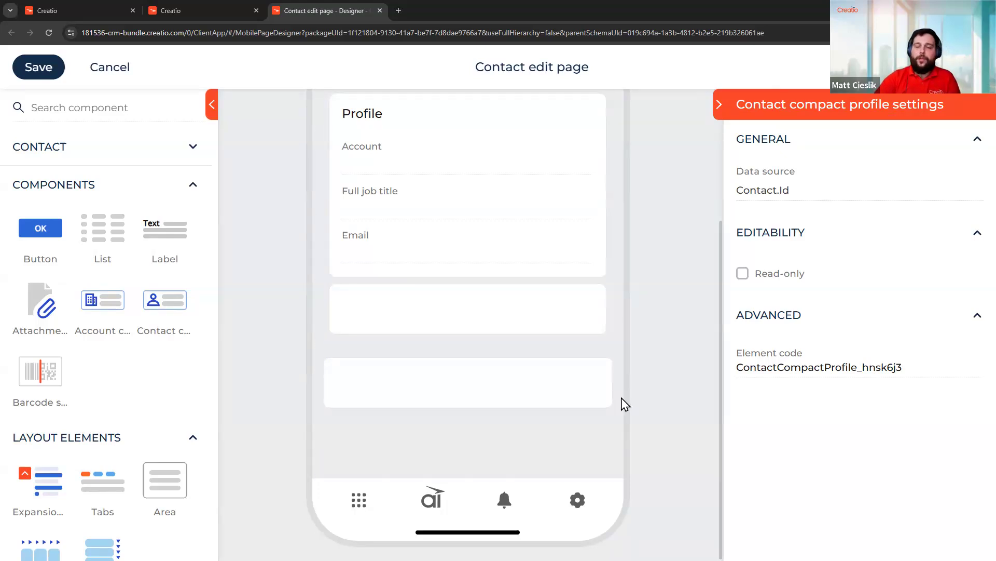
key("ctrl+0")
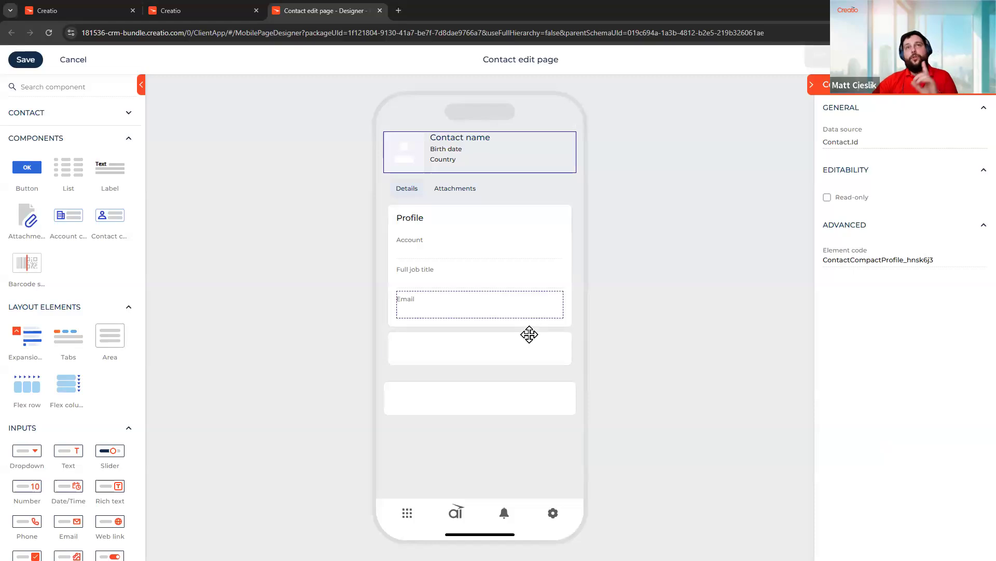
- Check the area placed outside the tabs from the Attachments tab, and delete that area
left_click(441, 194)
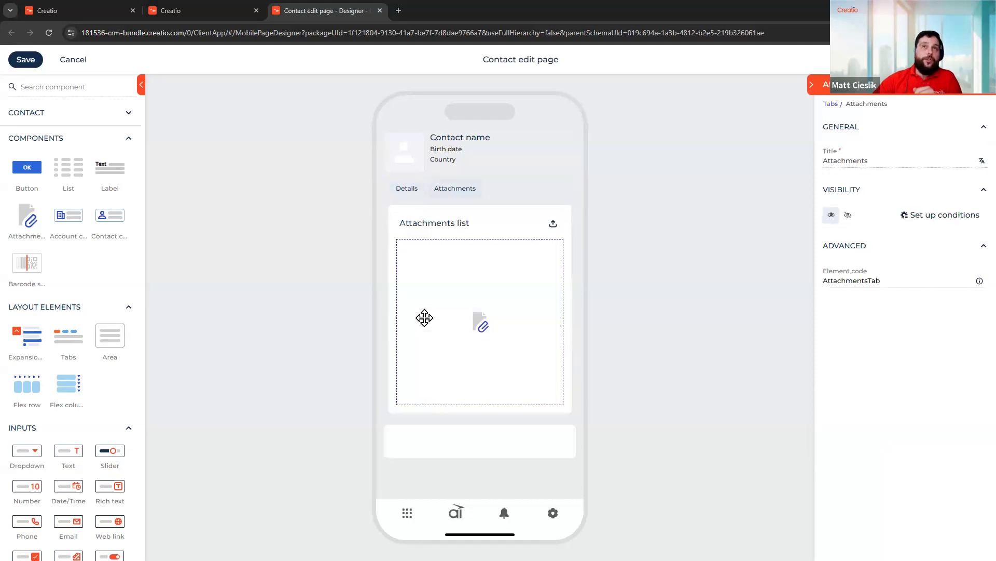
left_click(436, 451)
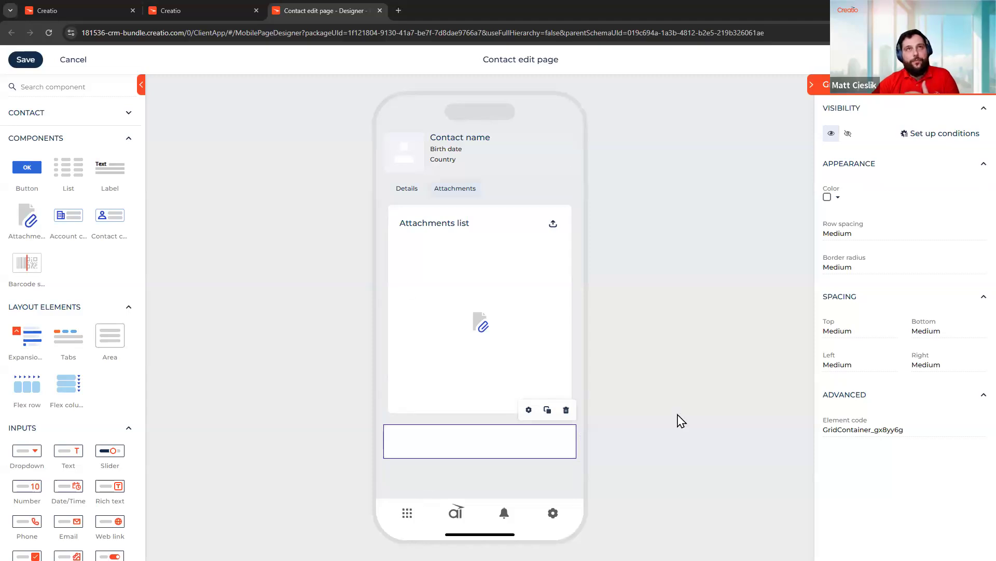
left_click(408, 190)
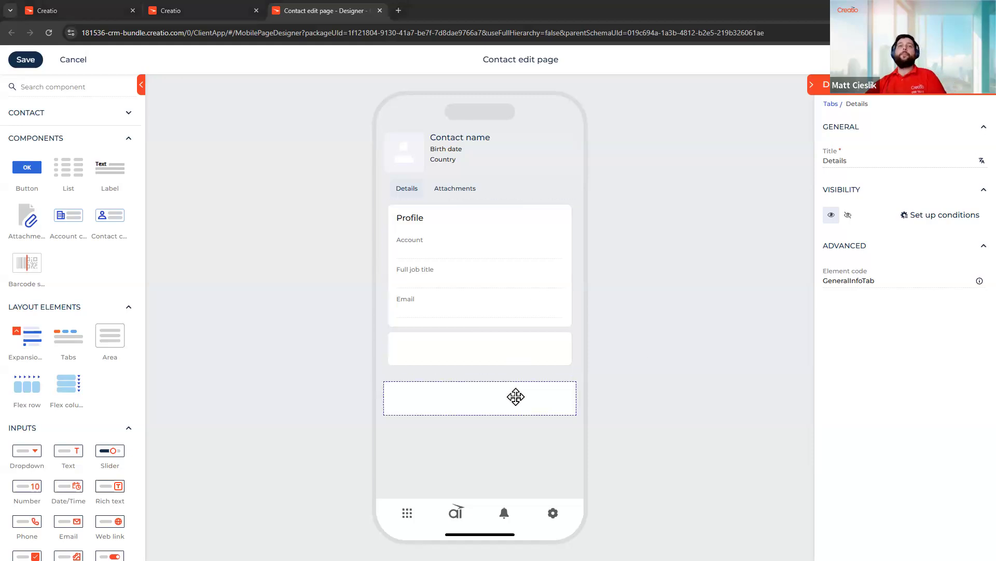
left_click(568, 394)
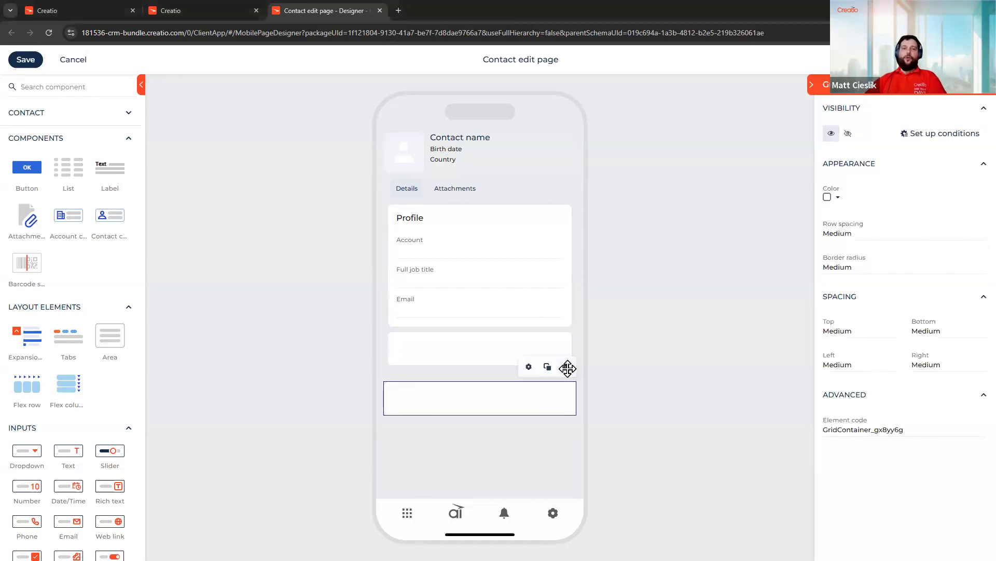
left_click(567, 368)
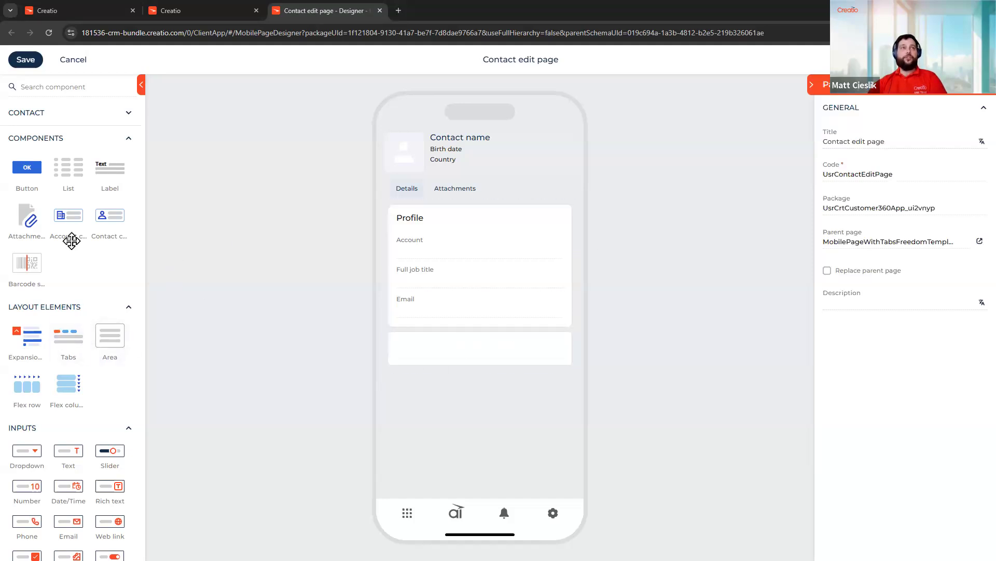
- Add a label reading Contact Info in the empty area below Profile and set its style to Headline 3
left_click_drag(110, 169, 463, 353)
left_click(907, 140)
key("ctrl+a")
type("Contact In")
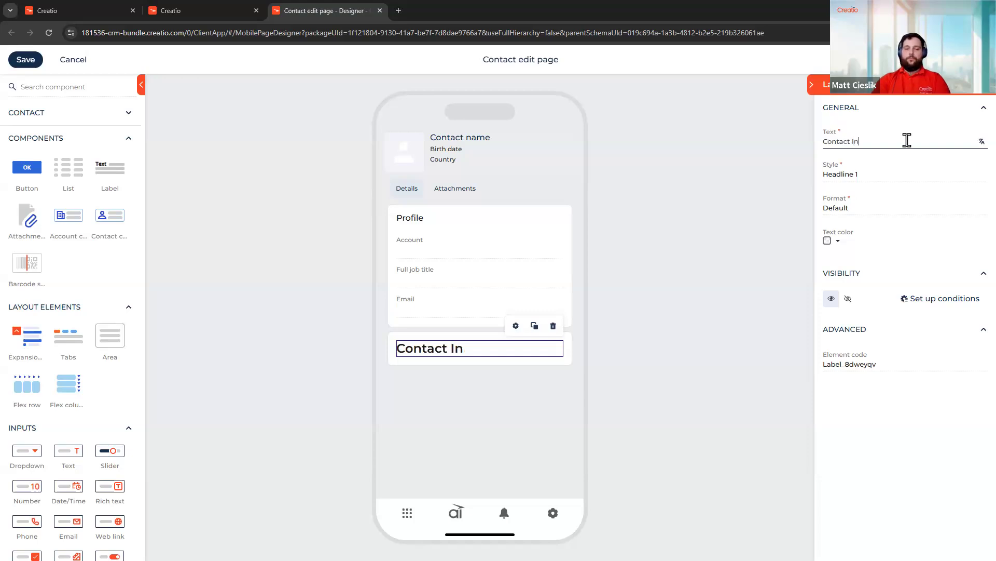
left_click(903, 180)
scroll(924, 230, "down", 2)
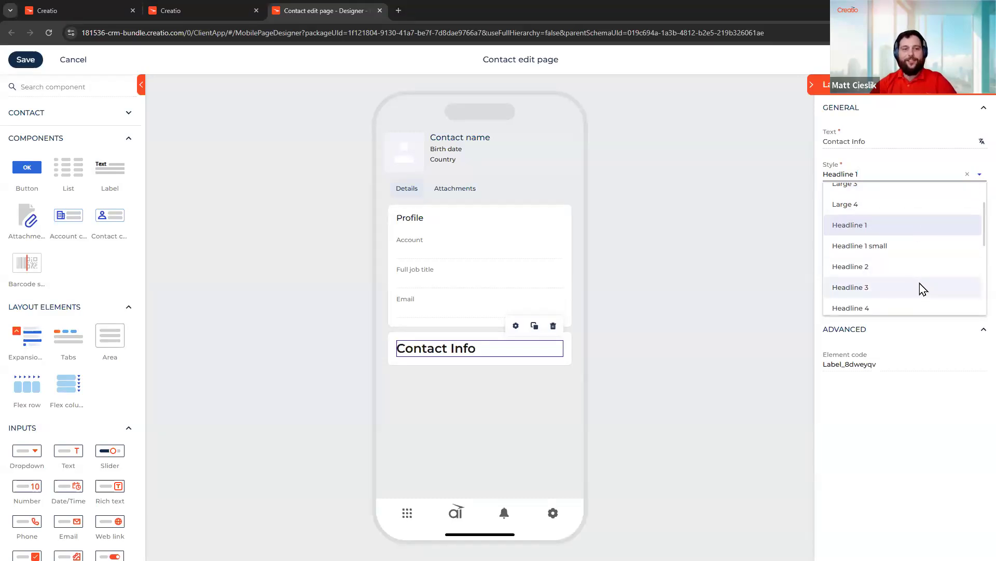
left_click(923, 289)
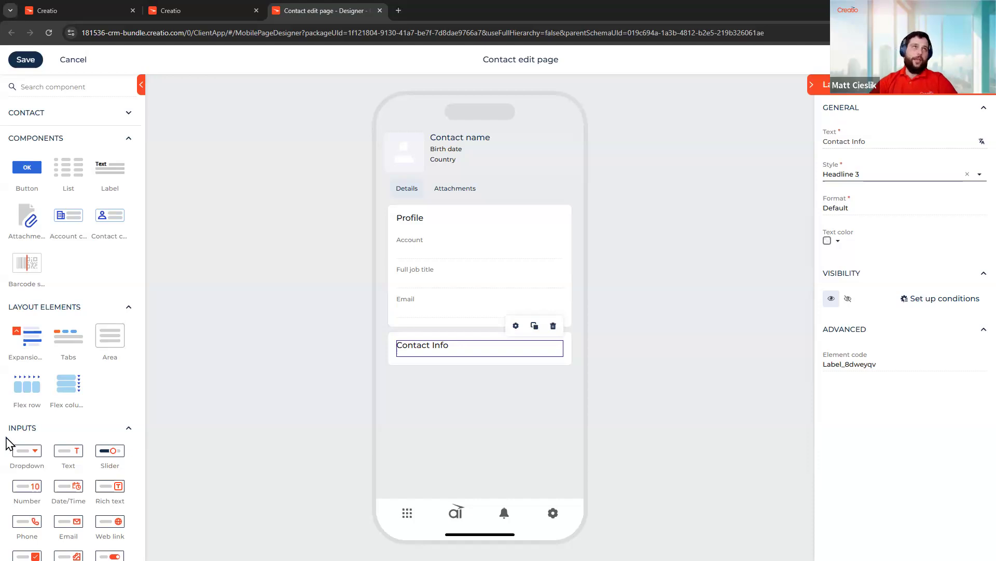
- Add the Type and Owner attributes, in that order, below the Contact Info label
left_click(129, 113)
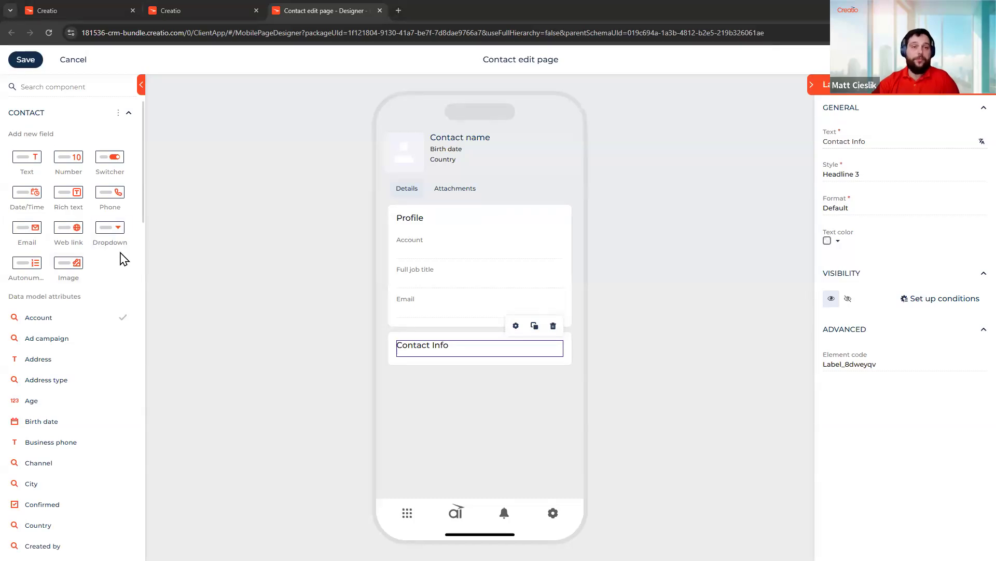
scroll(120, 258, "down", 15)
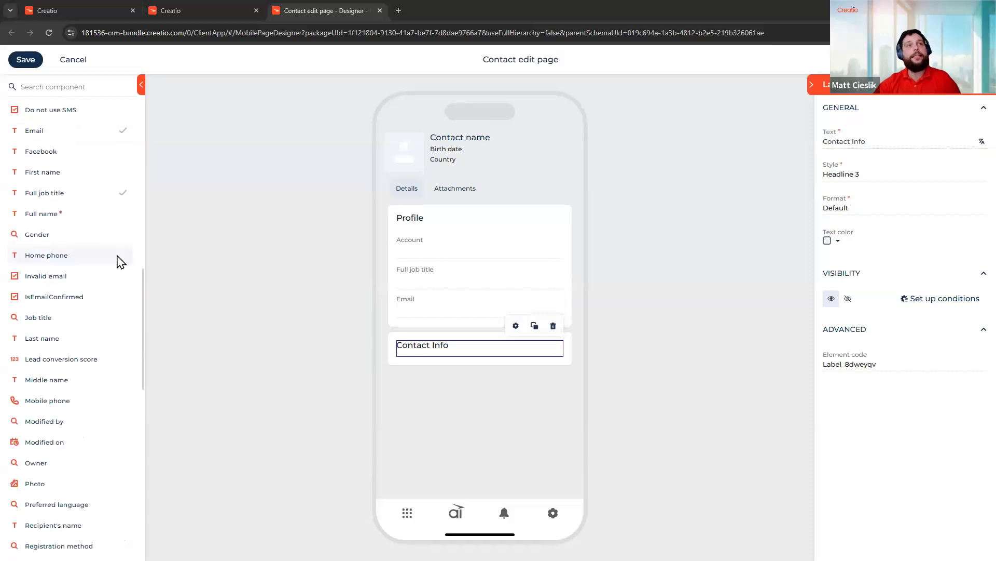
left_click_drag(44, 379, 473, 372)
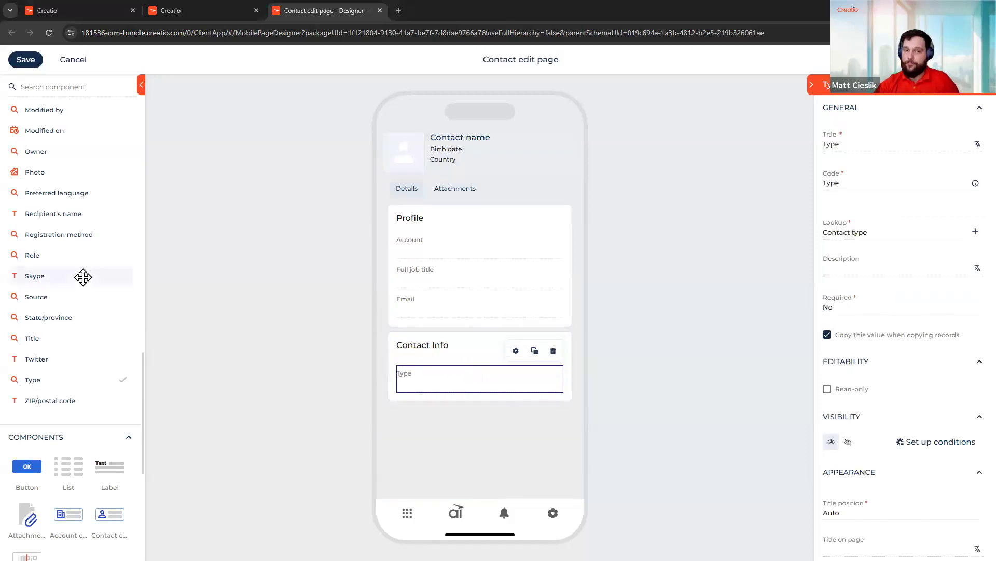
scroll(19, 317, "up", 6)
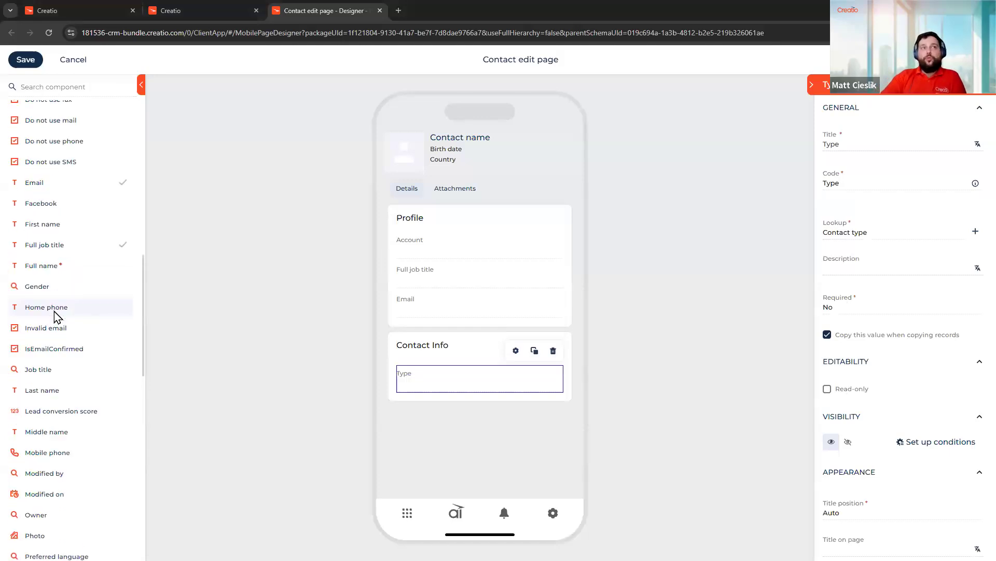
scroll(57, 325, "down", 2)
left_click_drag(33, 412, 478, 394)
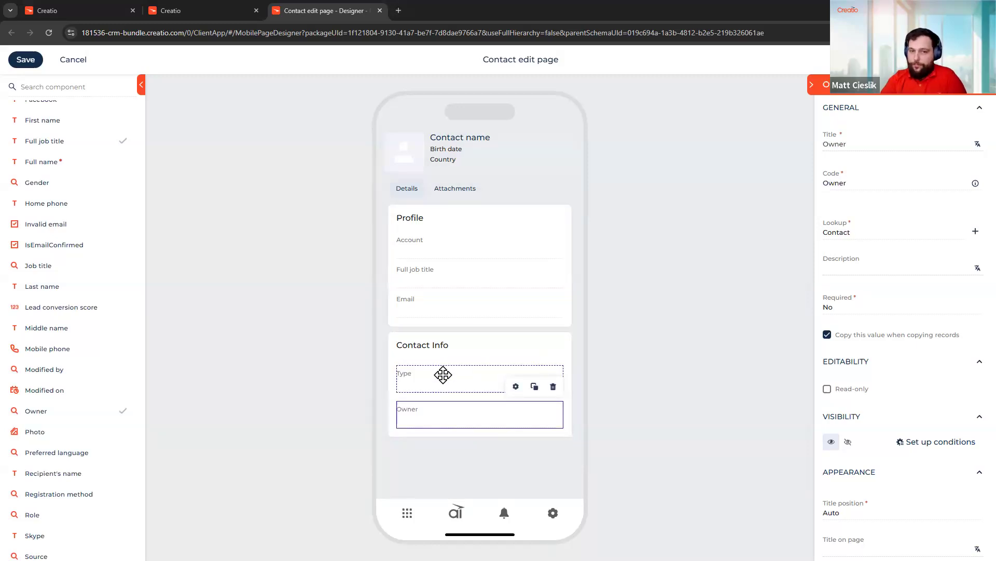
- Add the Gender, Title and Preferred language attributes, in that order, below Owner in the Contact Info area
scroll(60, 247, "up", 3)
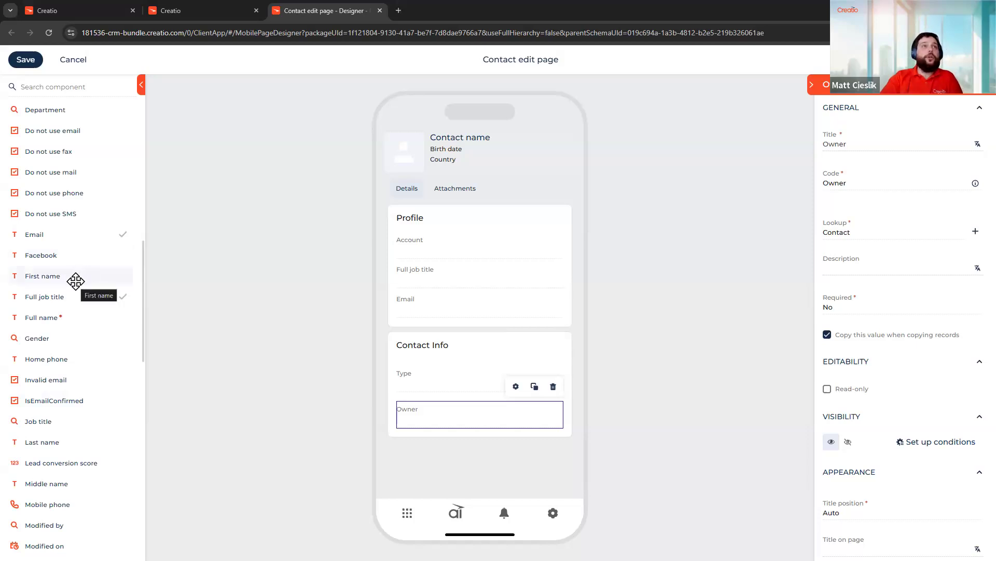
left_click_drag(32, 343, 497, 434)
scroll(32, 340, "down", 6)
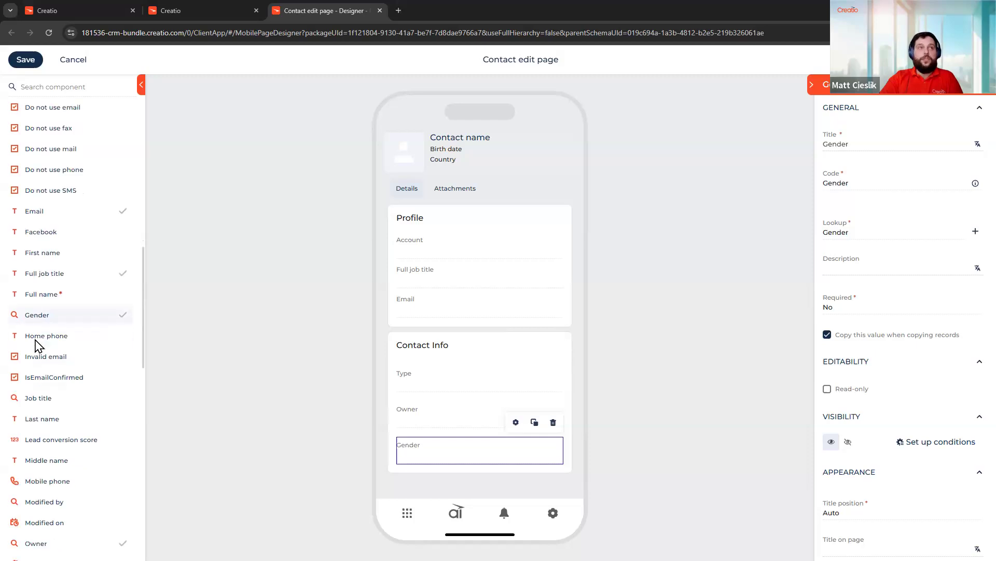
left_click_drag(51, 440, 456, 464)
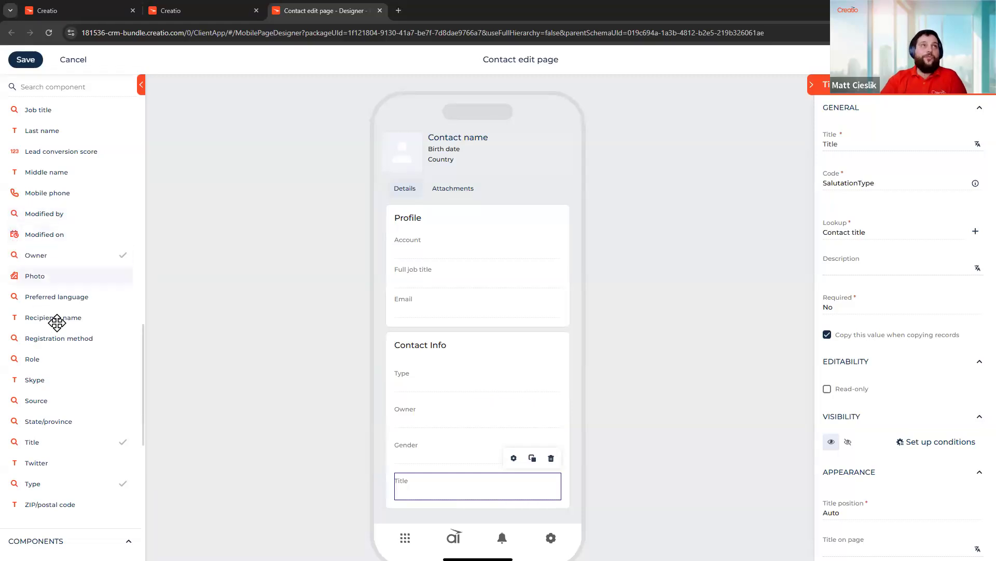
scroll(57, 323, "down", 1)
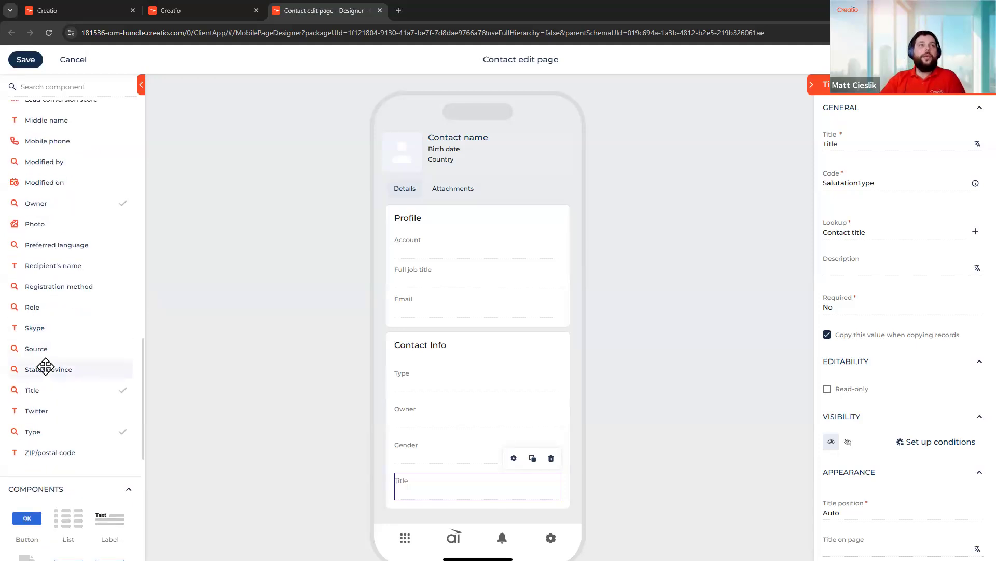
left_click_drag(49, 249, 490, 507)
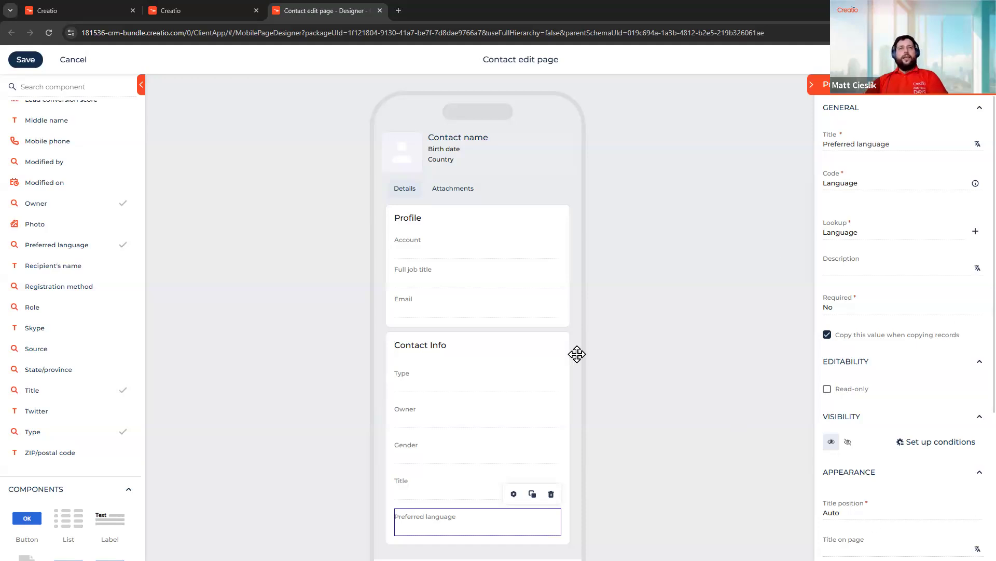
- Set the row spacing of the Contact Info area to Extra small
left_click(560, 357)
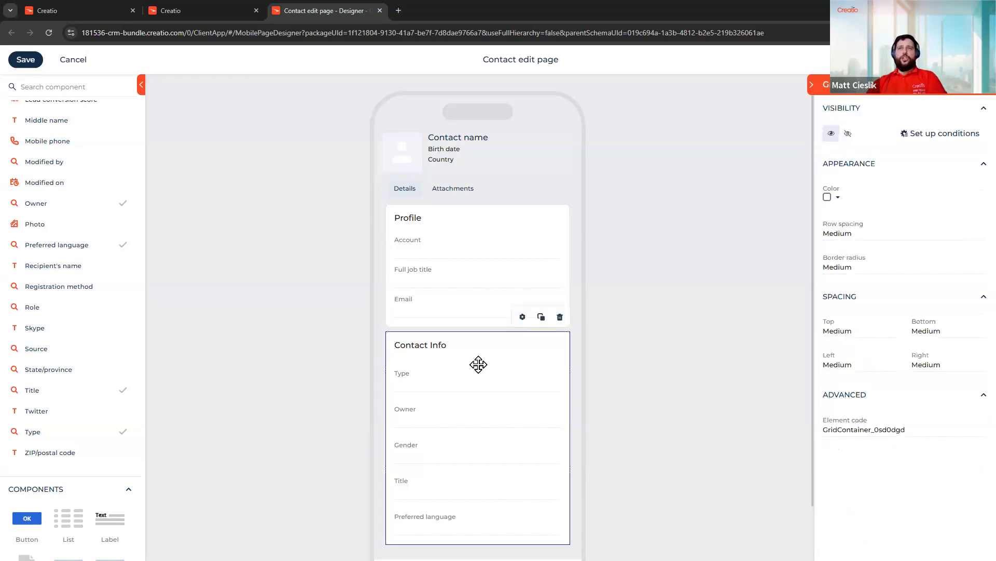
left_click(924, 233)
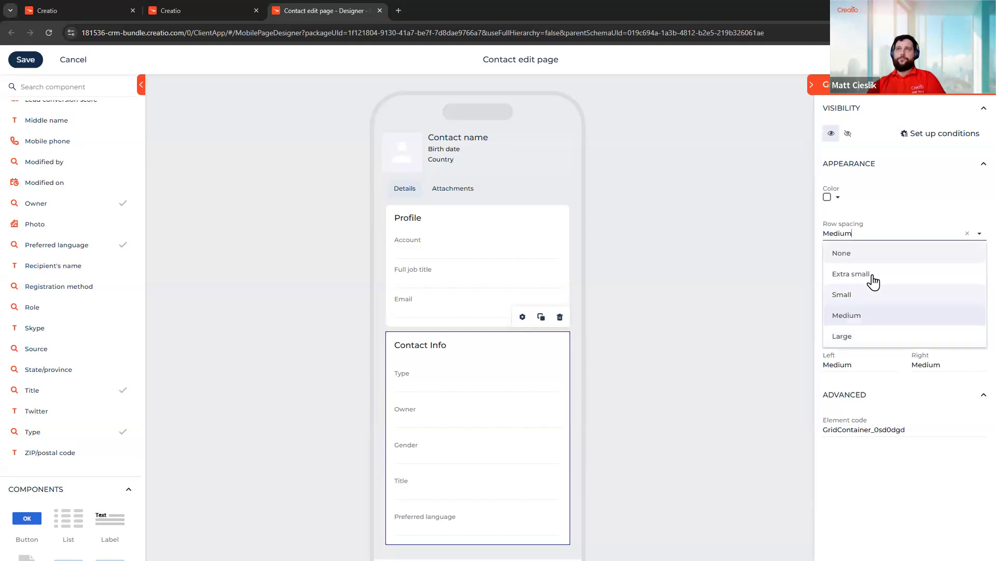
left_click(873, 275)
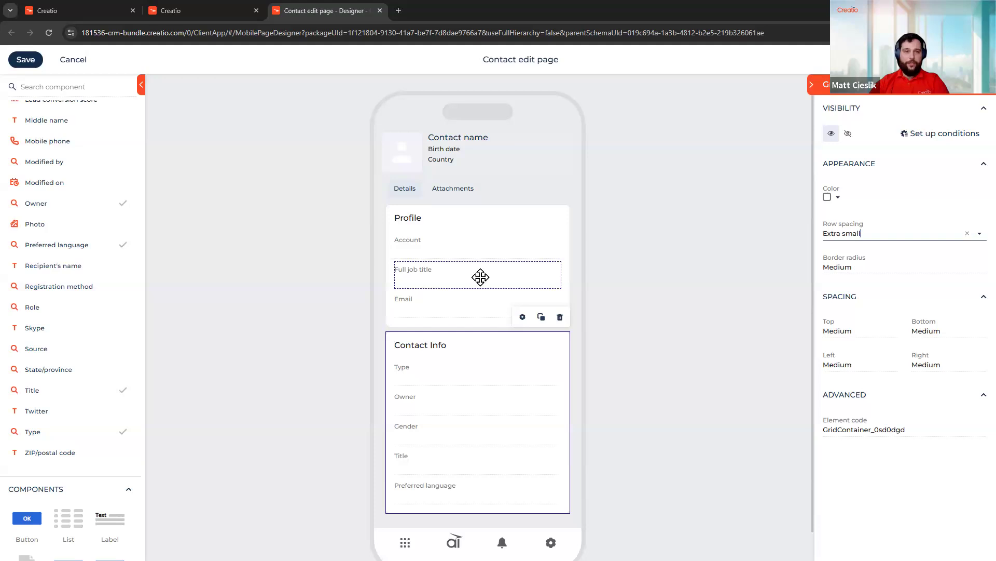
- Add a new Area below Contact Info and place an Expansion panel inside it
scroll(480, 278, "down", 1)
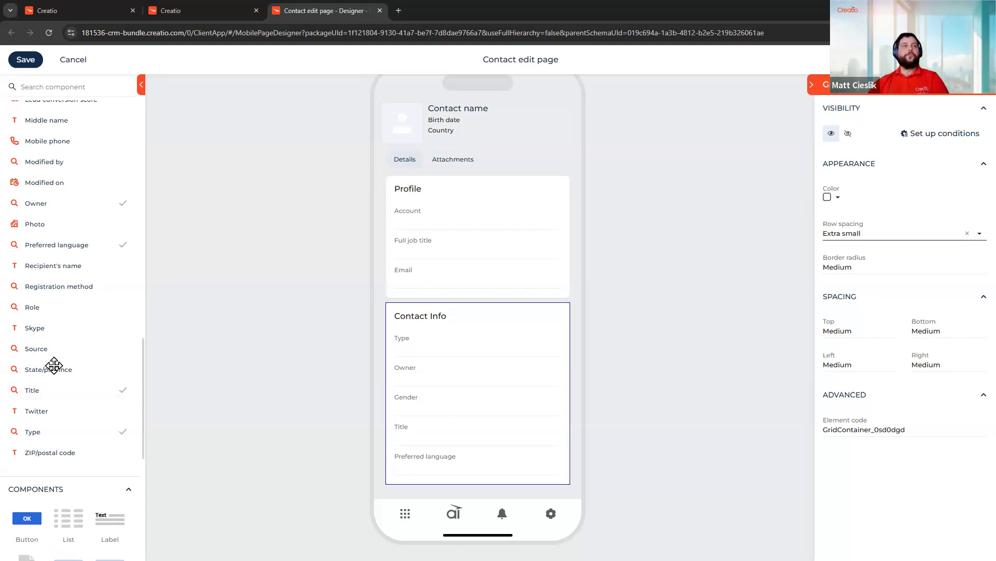
scroll(89, 428, "down", 4)
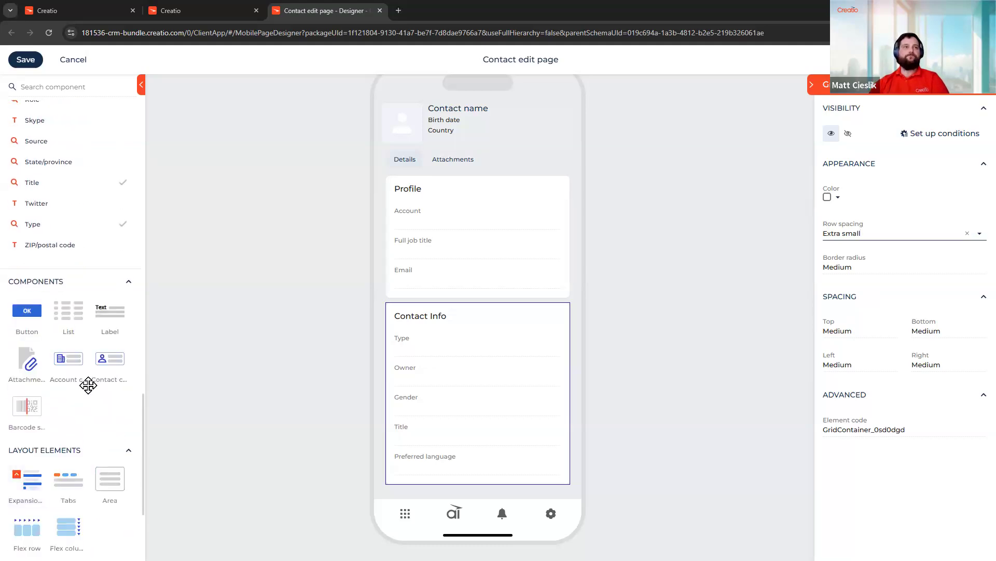
scroll(107, 372, "down", 1)
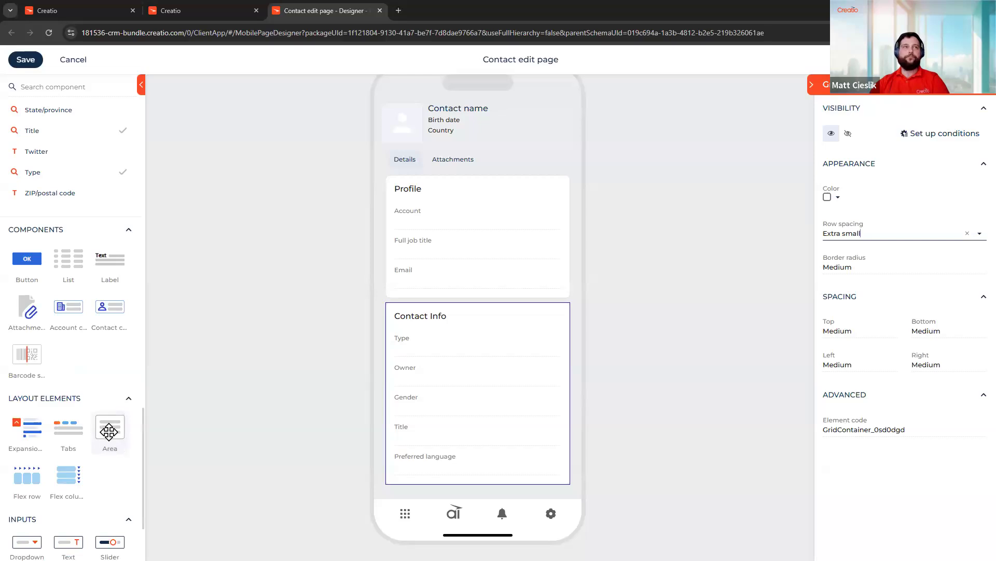
left_click_drag(120, 440, 504, 493)
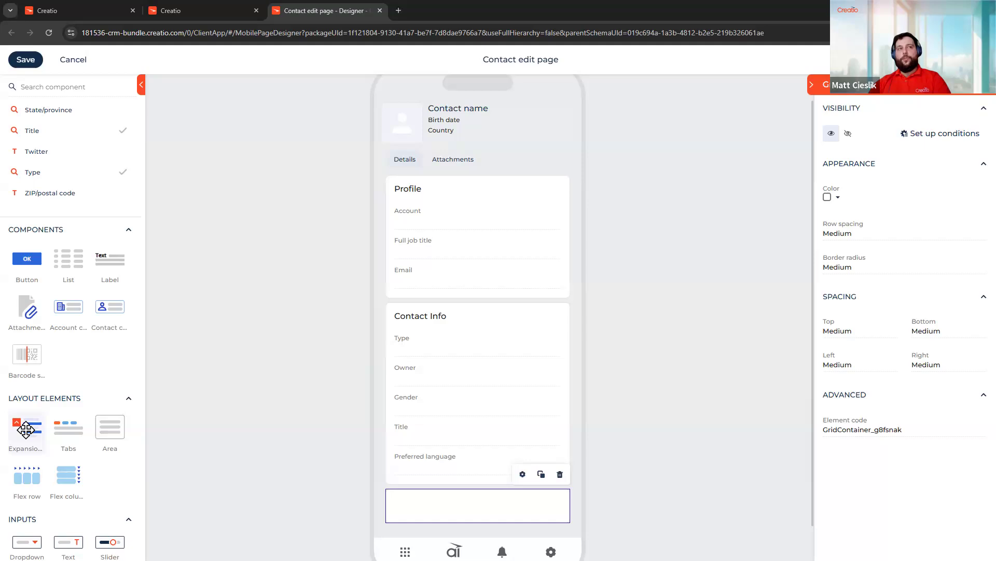
left_click_drag(25, 429, 459, 520)
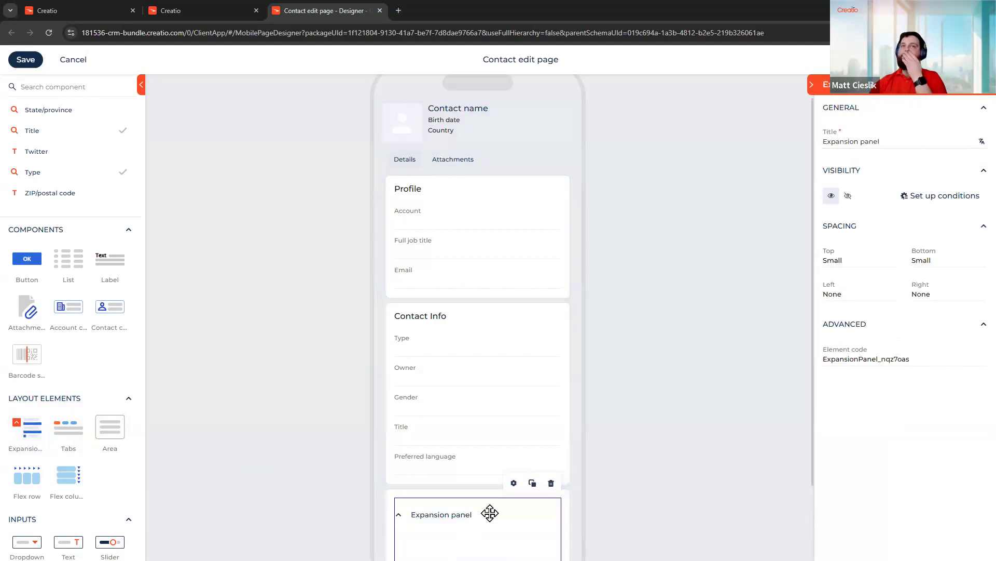
- Set the title of the expansion panel below the Contact Info area to Addresses
triple_click(918, 144)
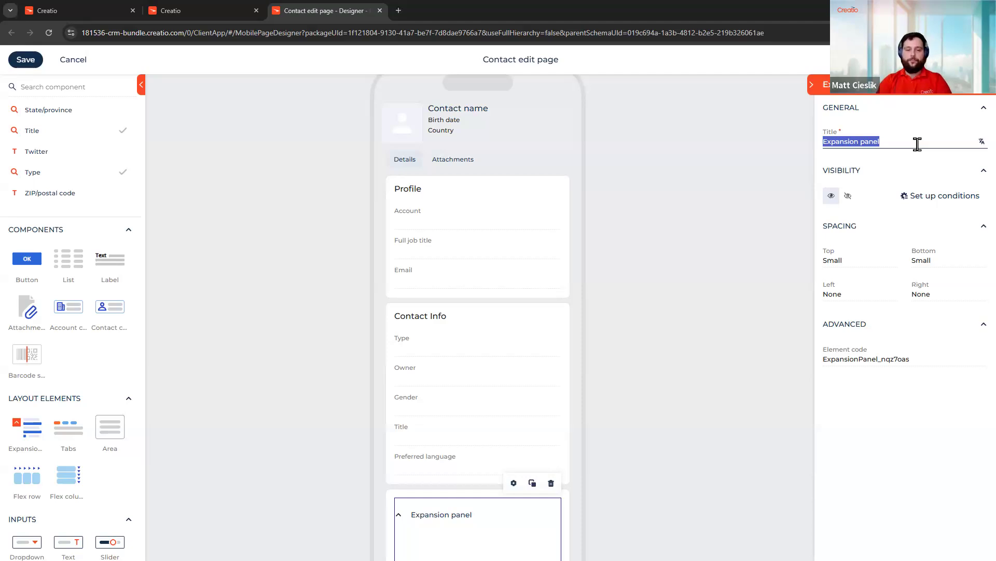
type("Addresses")
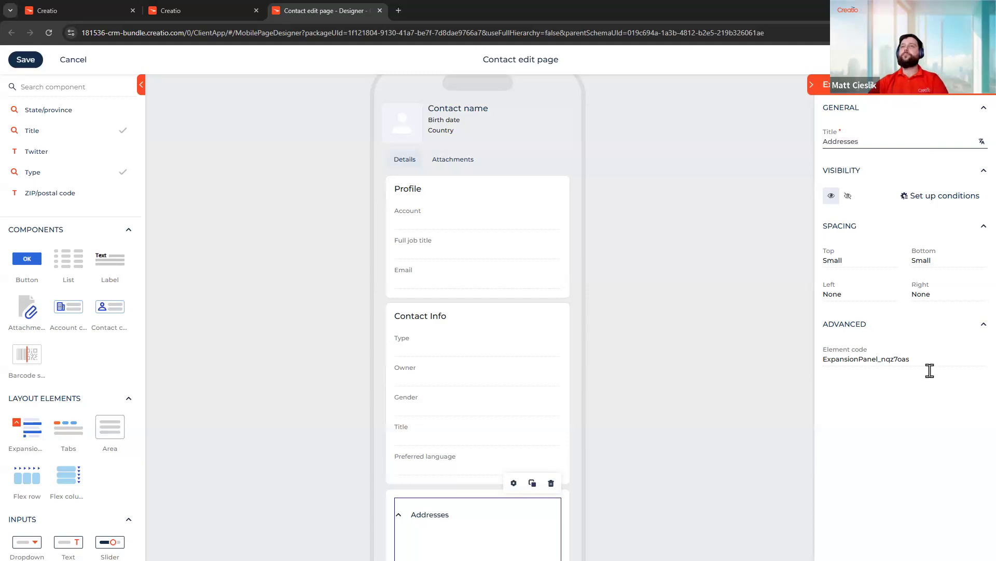
left_click(922, 389)
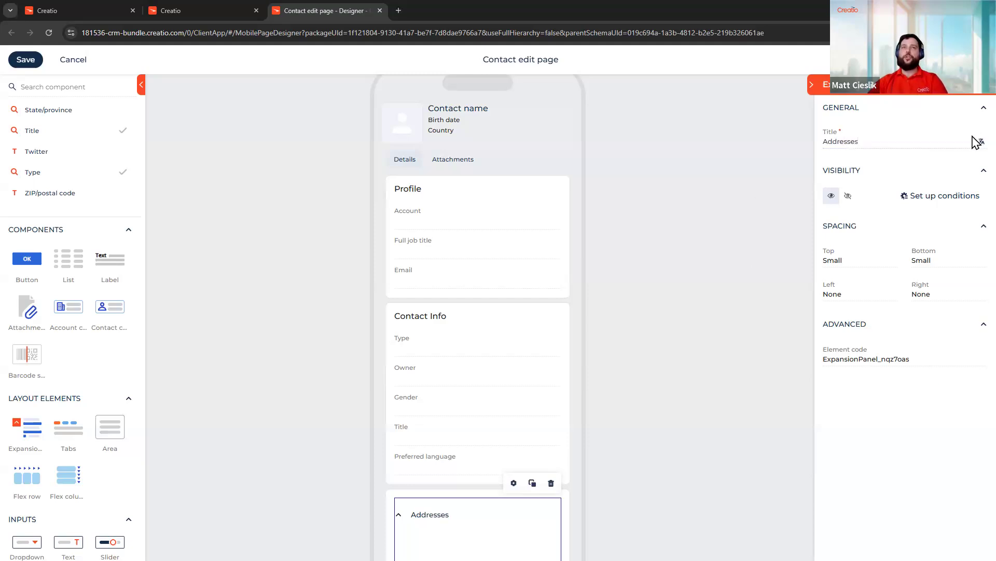
- Place a List component inside the body of the Addresses expansion panel, below its header
scroll(469, 242, "down", 2)
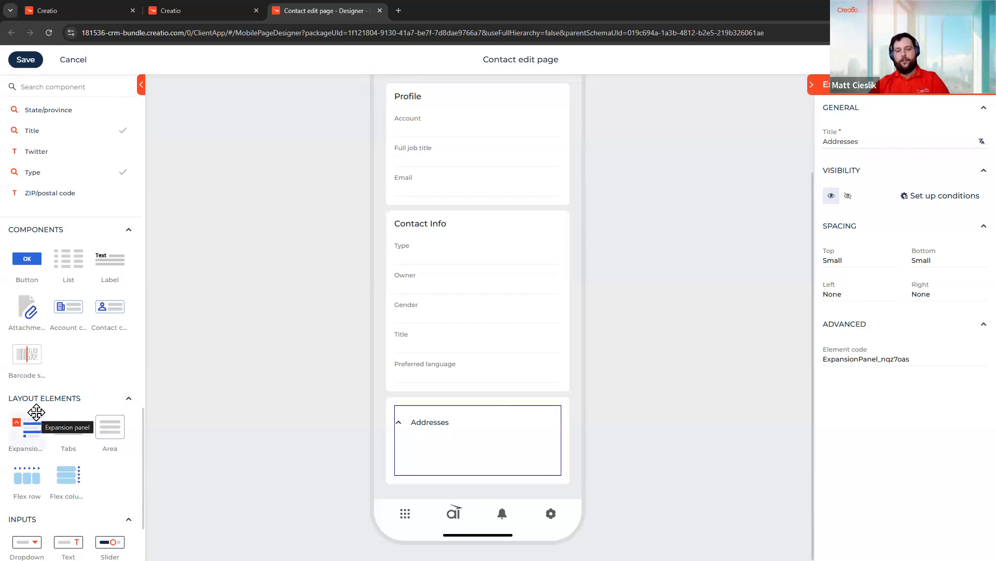
left_click_drag(94, 277, 435, 452)
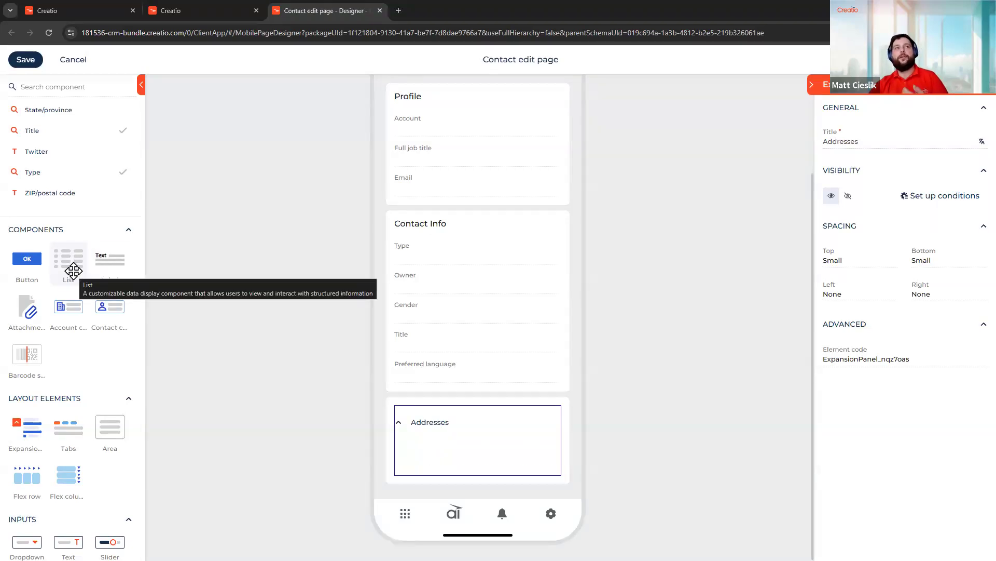
left_click_drag(73, 270, 416, 446)
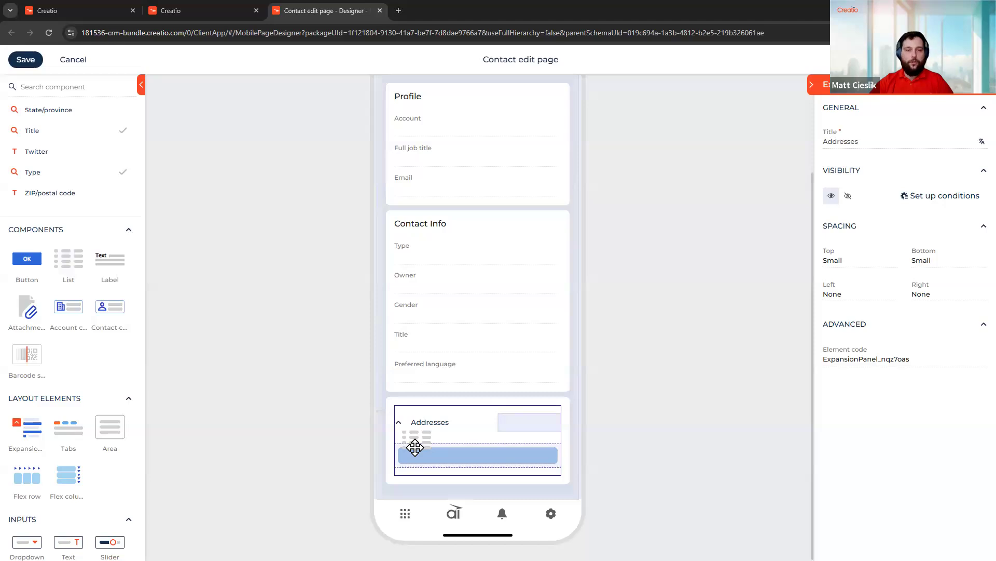
left_click_drag(415, 447, 423, 454)
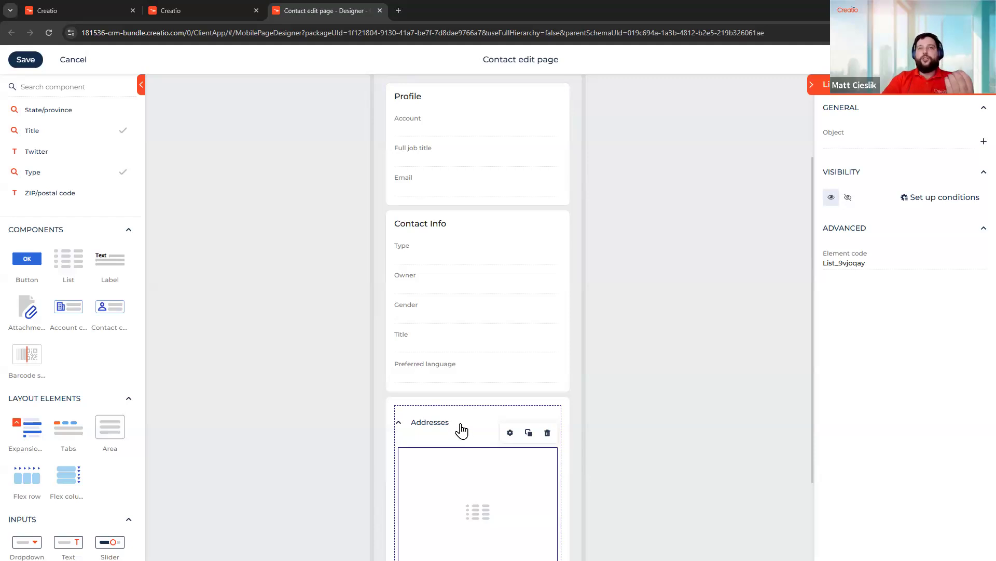
left_click_drag(489, 506, 625, 434)
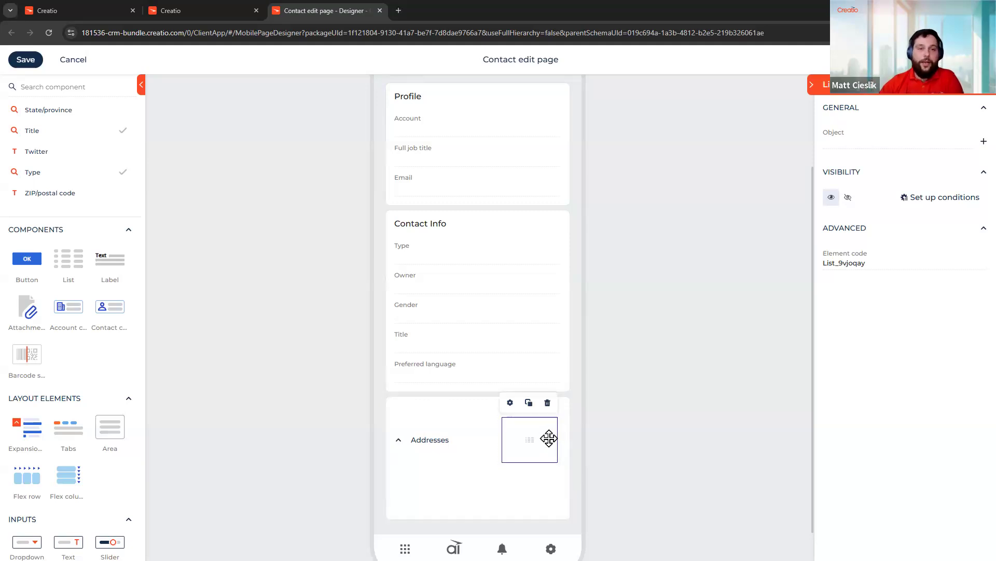
mouse_move(517, 463)
left_mouse_down()
mouse_move(490, 454)
mouse_move(501, 454)
left_mouse_up()
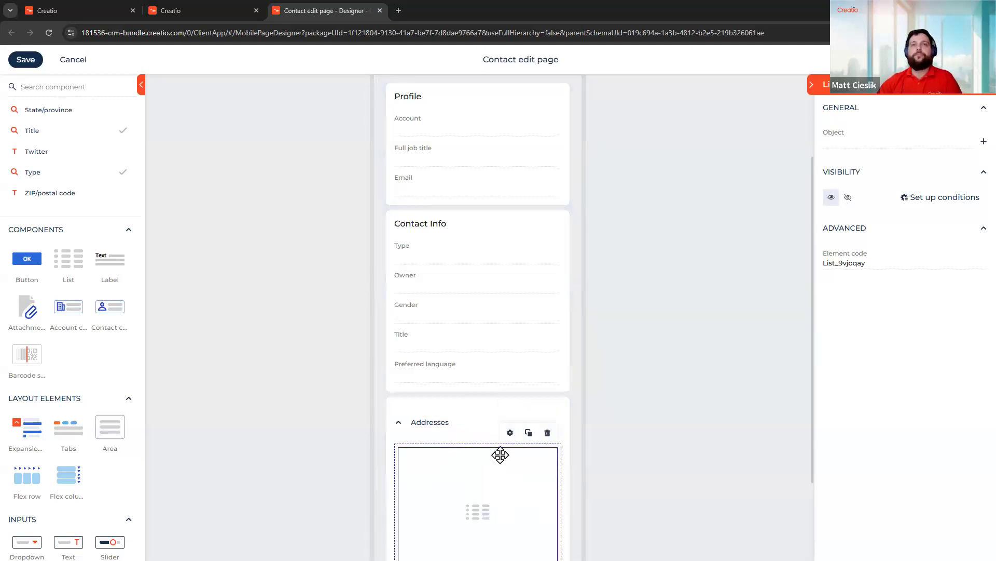
- Set the list's object to Contact address and its title column to Address
scroll(483, 494, "down", 1)
scroll(482, 497, "down", 1)
left_click(872, 144)
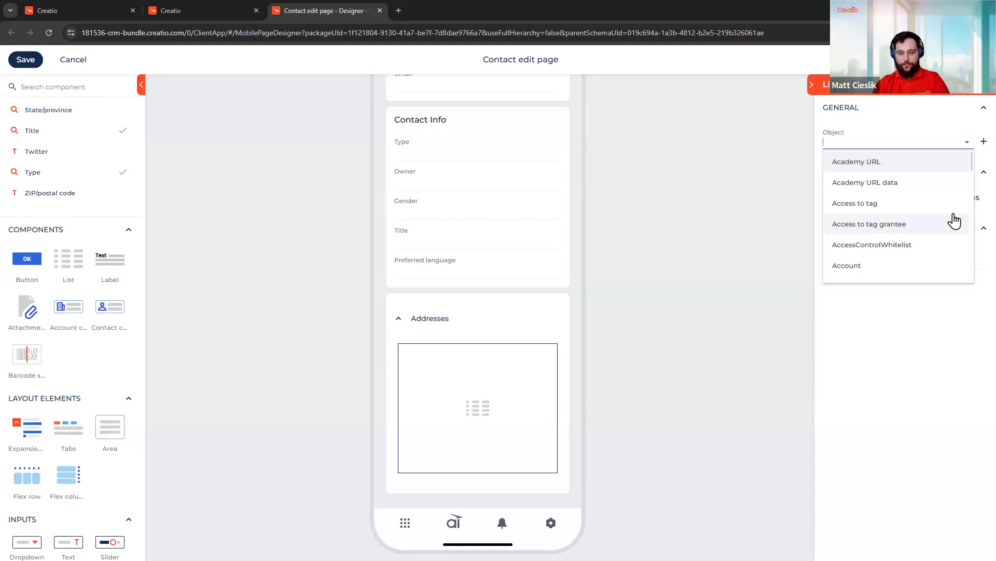
type("contact")
left_click(959, 184)
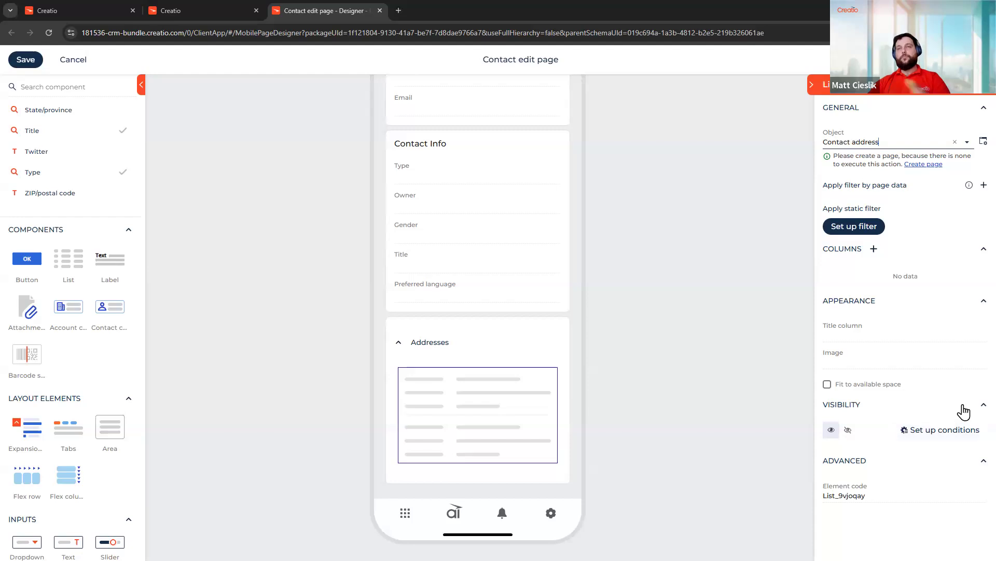
left_click(905, 340)
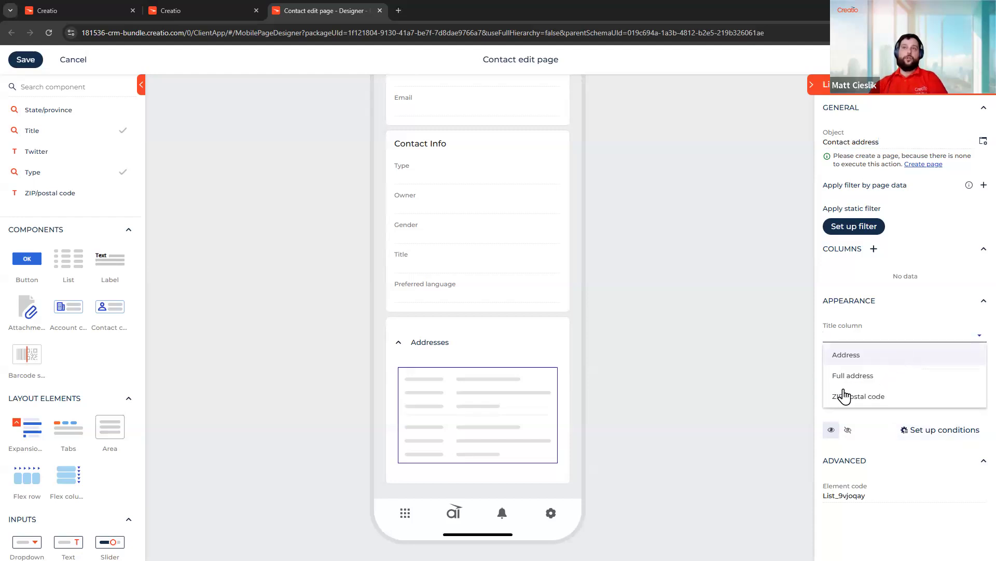
left_click(888, 356)
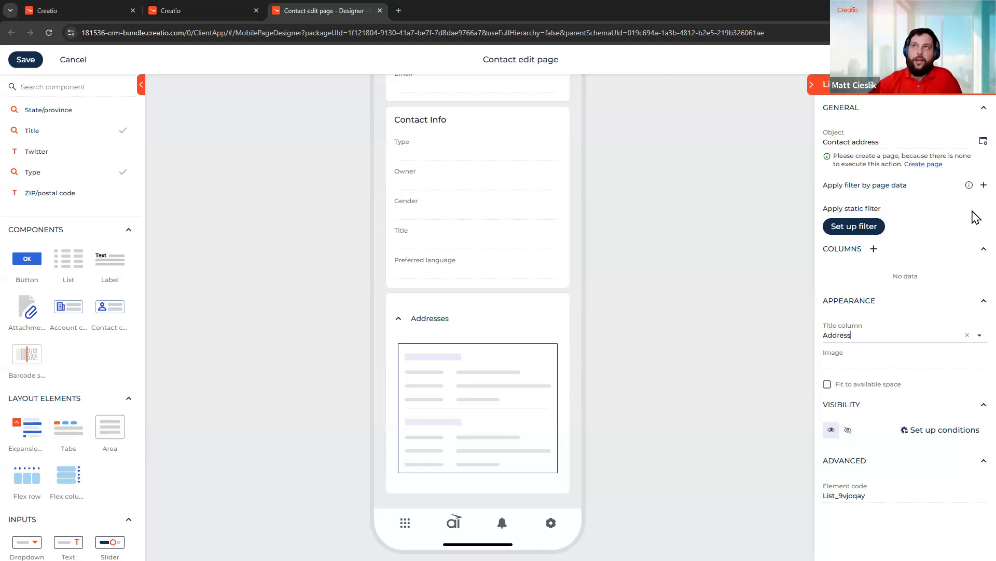
- Add a page data filter to the list that matches the Contact data source's Id to the Contact field of Contact address
left_click(983, 185)
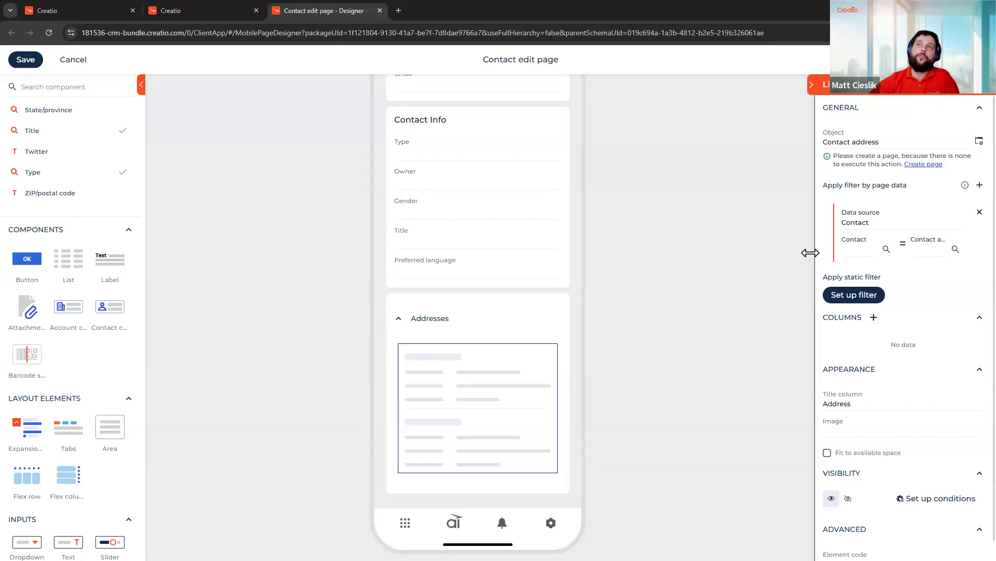
left_click_drag(811, 253, 689, 259)
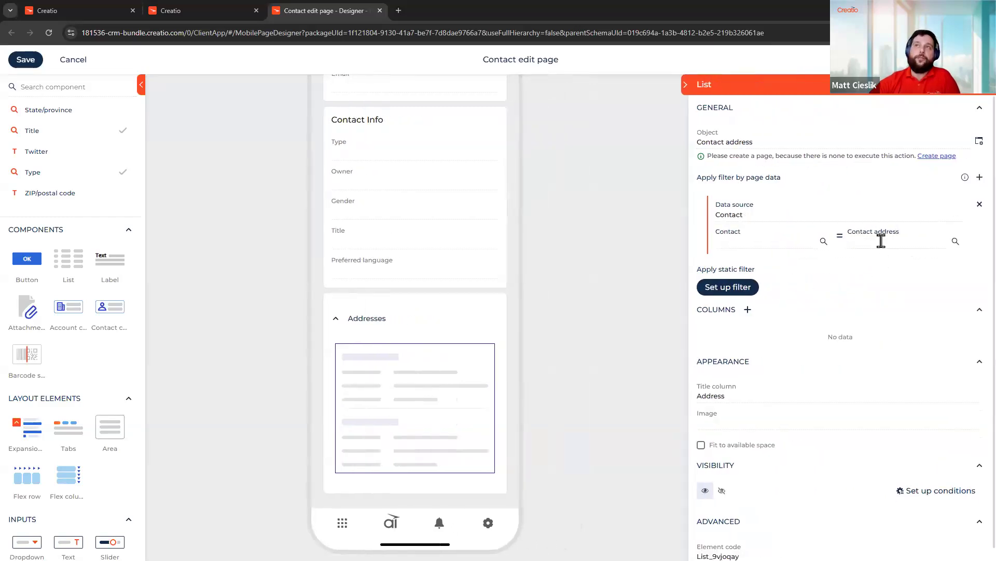
left_click(917, 243)
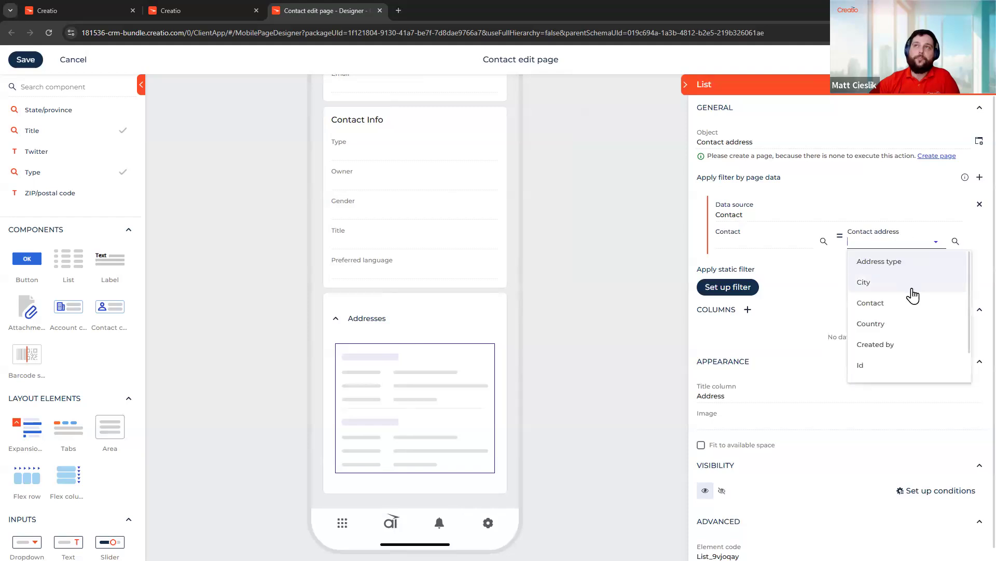
scroll(887, 226, "down", 1)
left_click(885, 226)
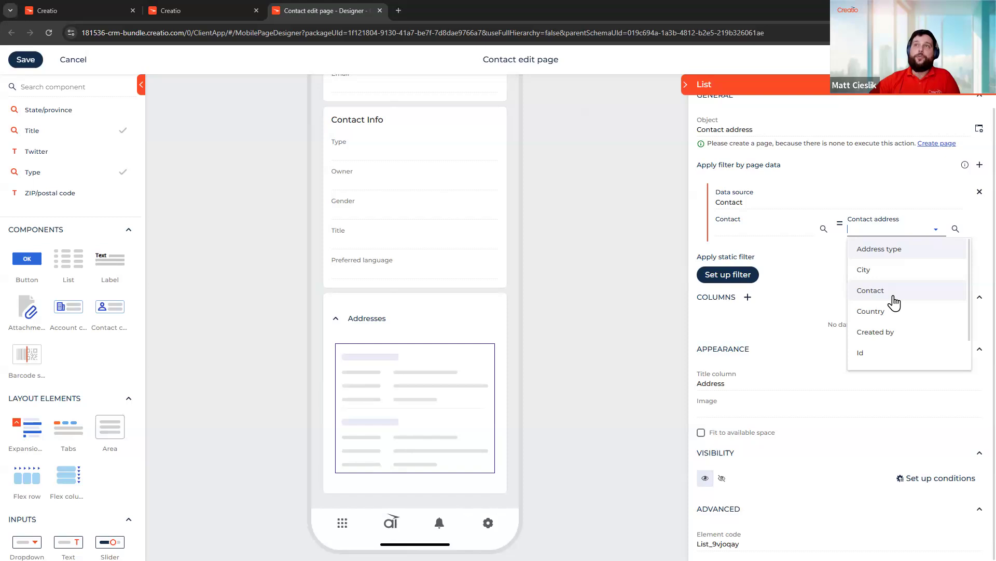
left_click(894, 303)
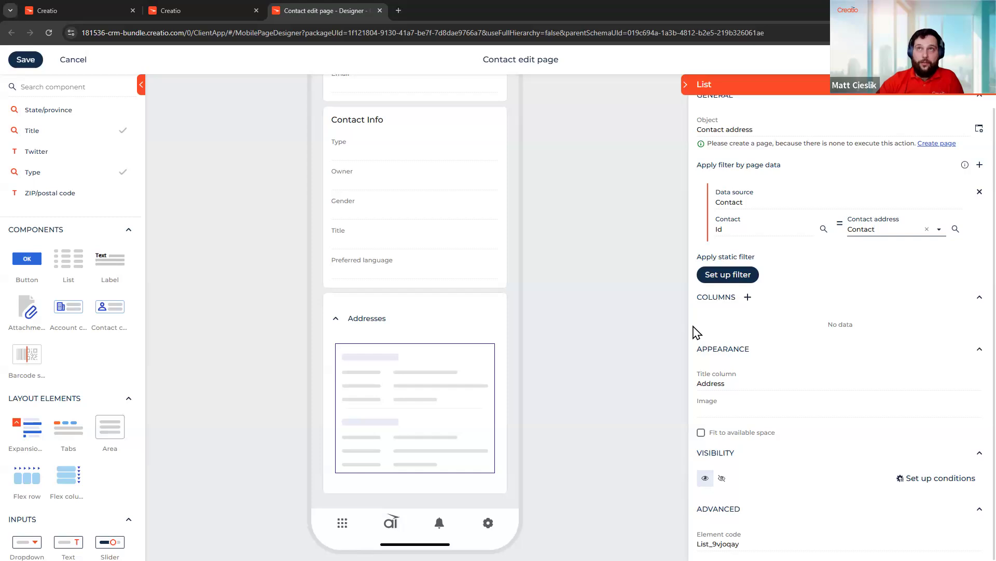
left_click_drag(738, 327, 774, 338)
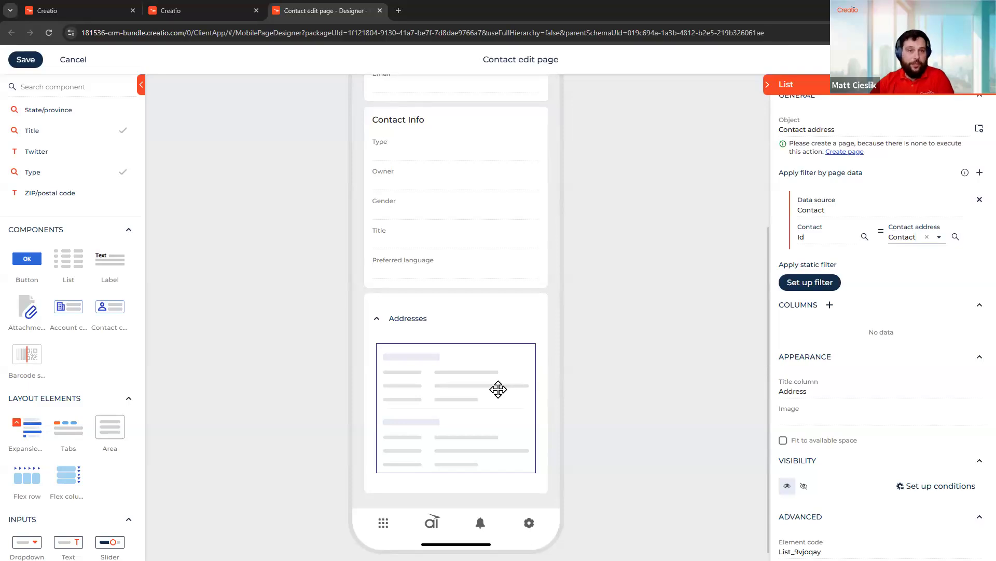
- Add the City, Country and Address fields, in that order, as columns of the addresses list
left_click(831, 305)
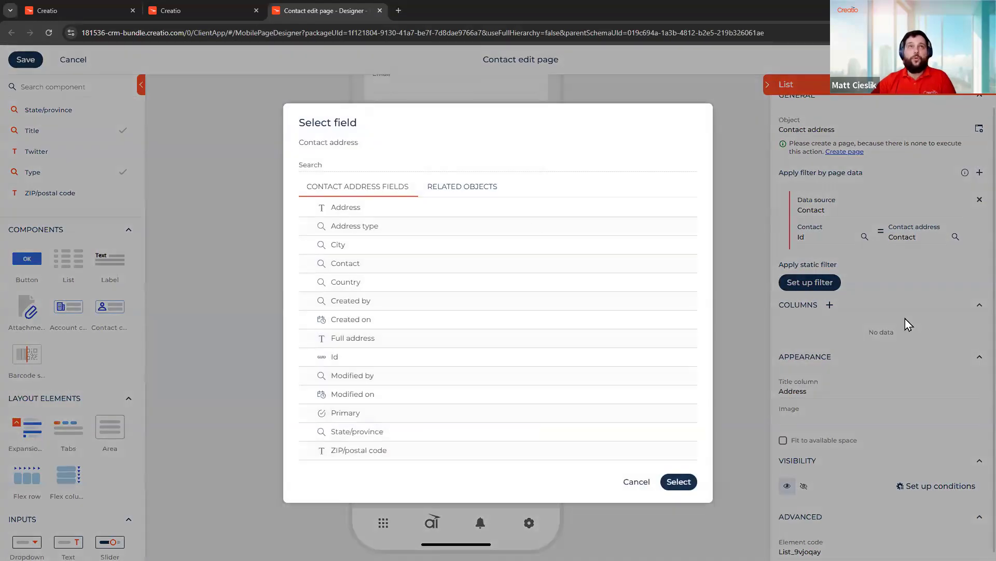
left_click(509, 249)
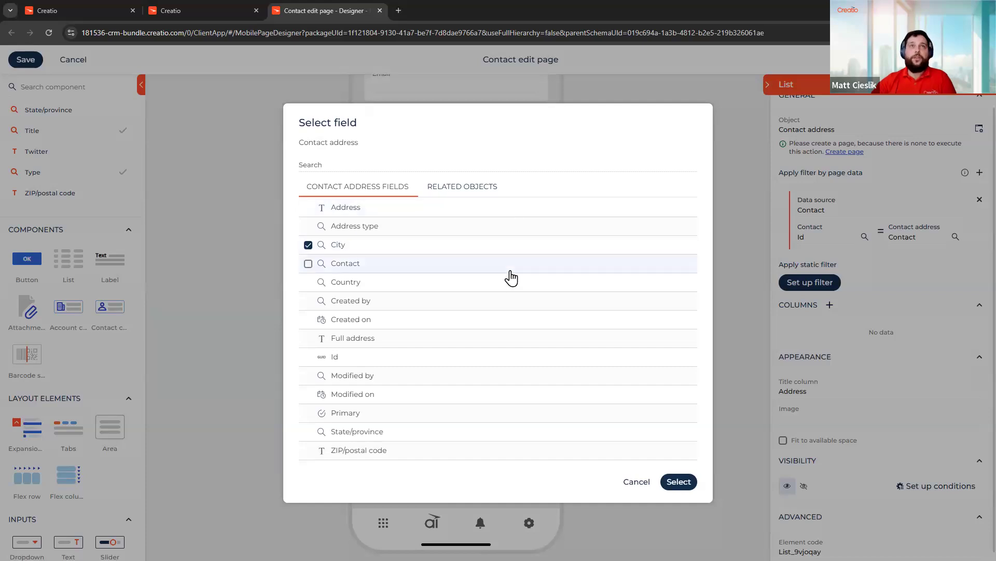
left_click(508, 286)
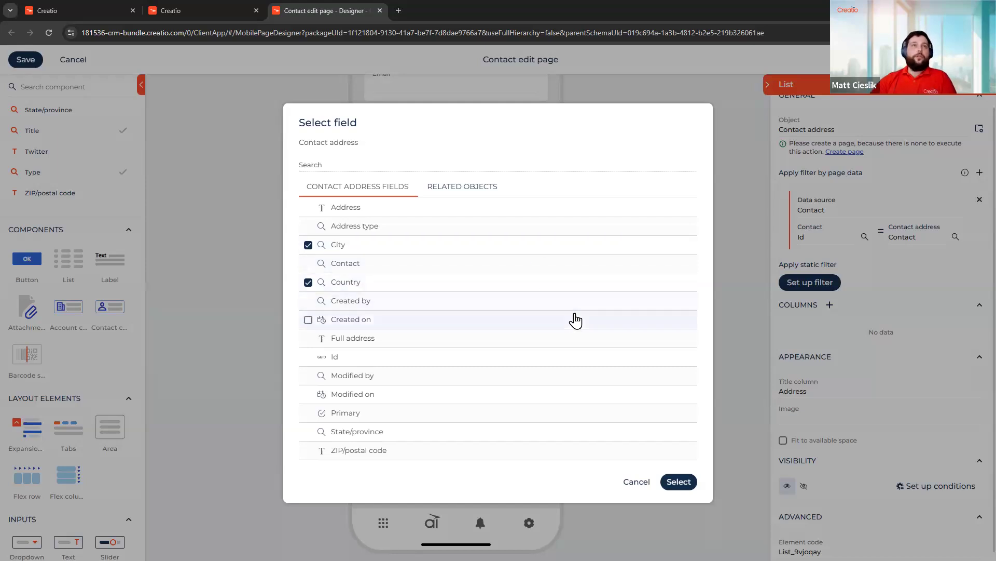
left_click(582, 208)
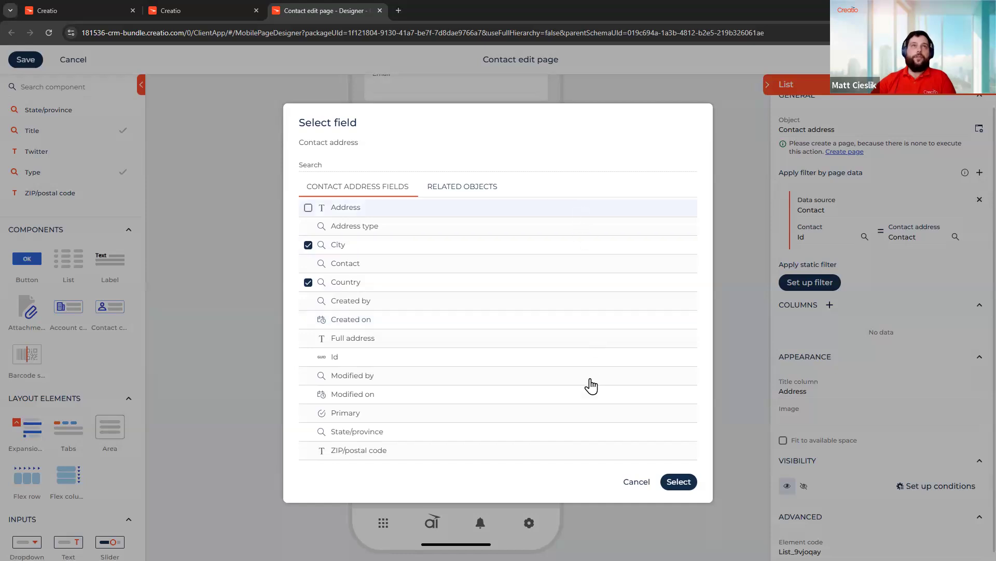
left_click(675, 483)
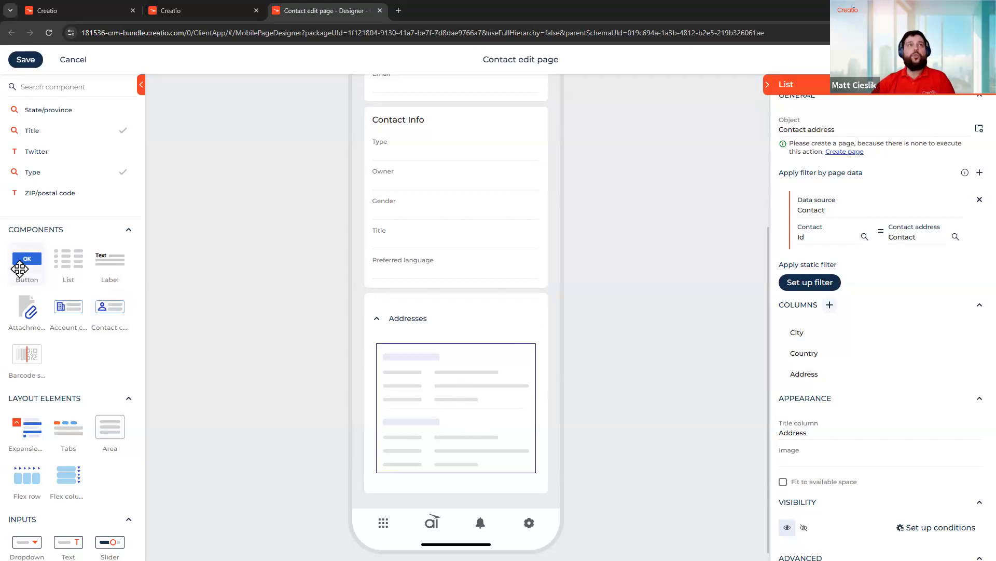
- Place a Button in the header of the Addresses panel and set its action to Open new record
left_click_drag(19, 268, 512, 322)
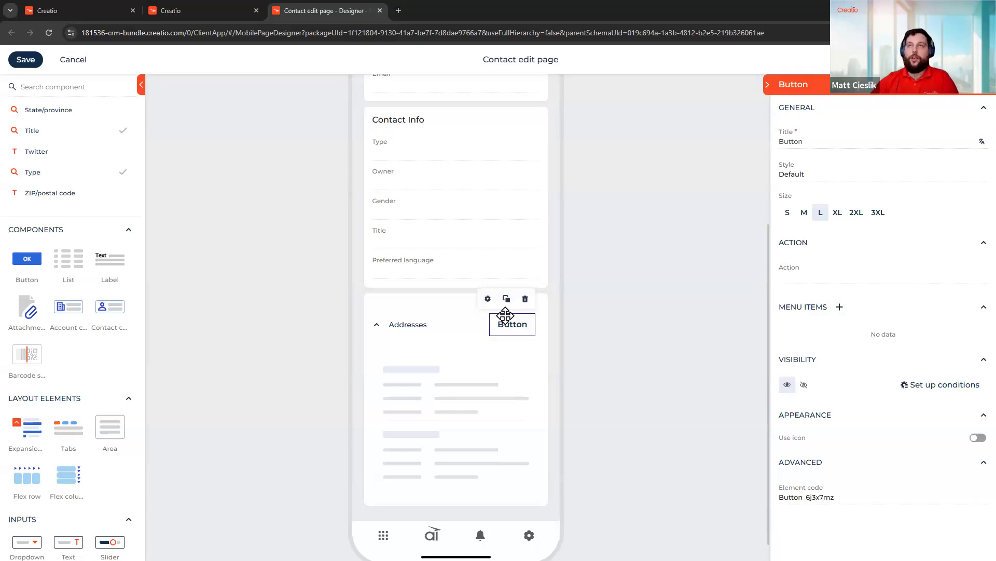
left_click(819, 274)
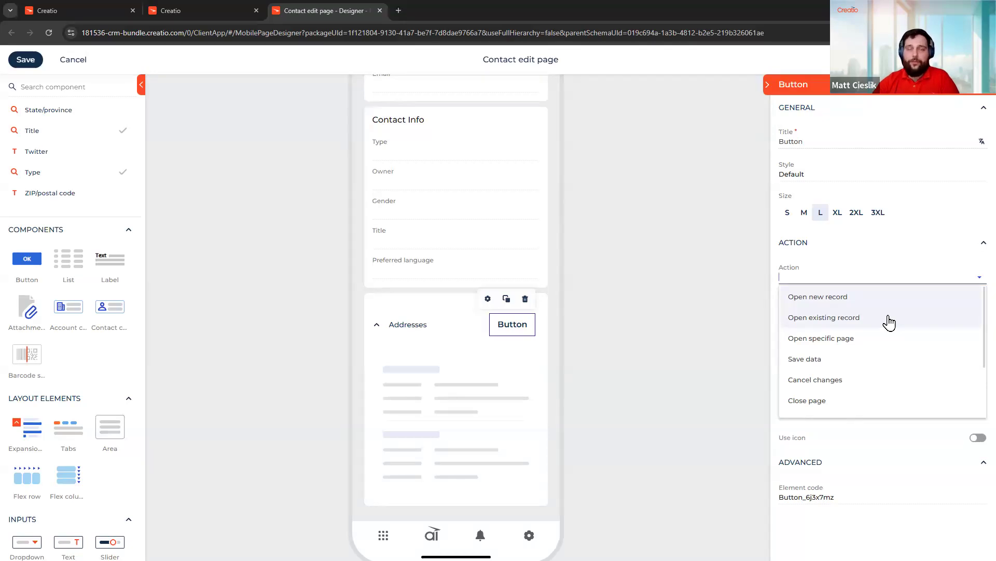
scroll(890, 332, "down", 3)
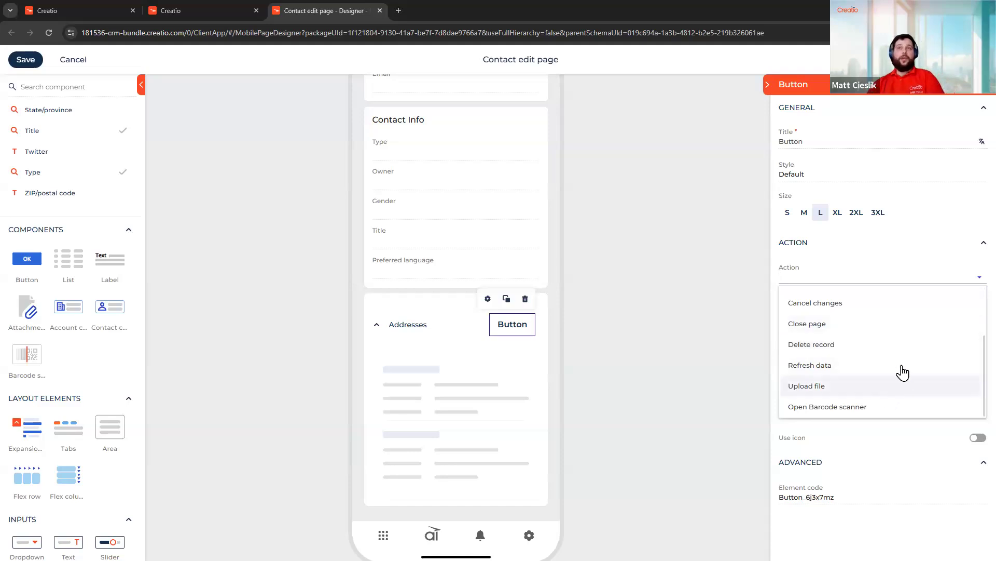
scroll(920, 399, "up", 3)
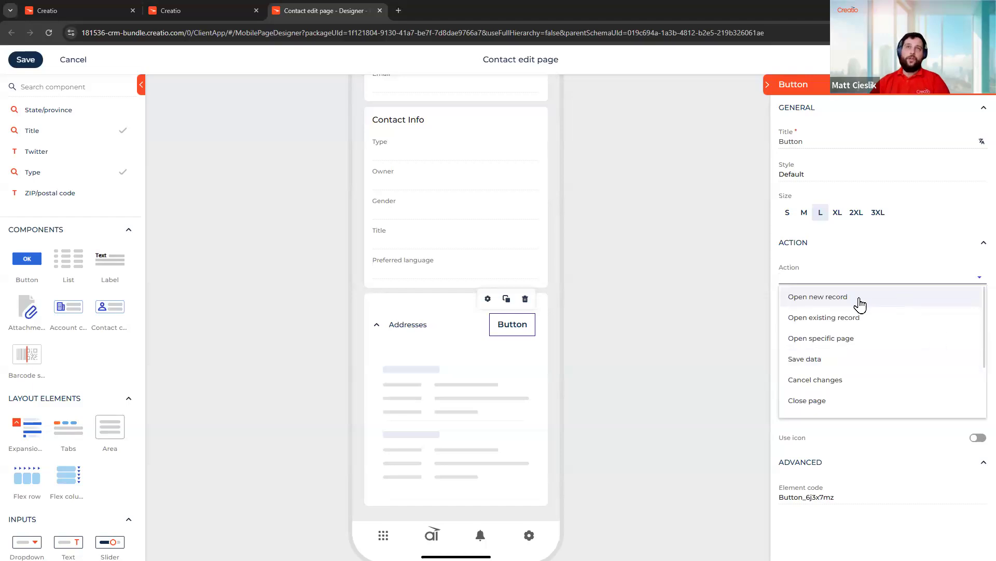
left_click(860, 305)
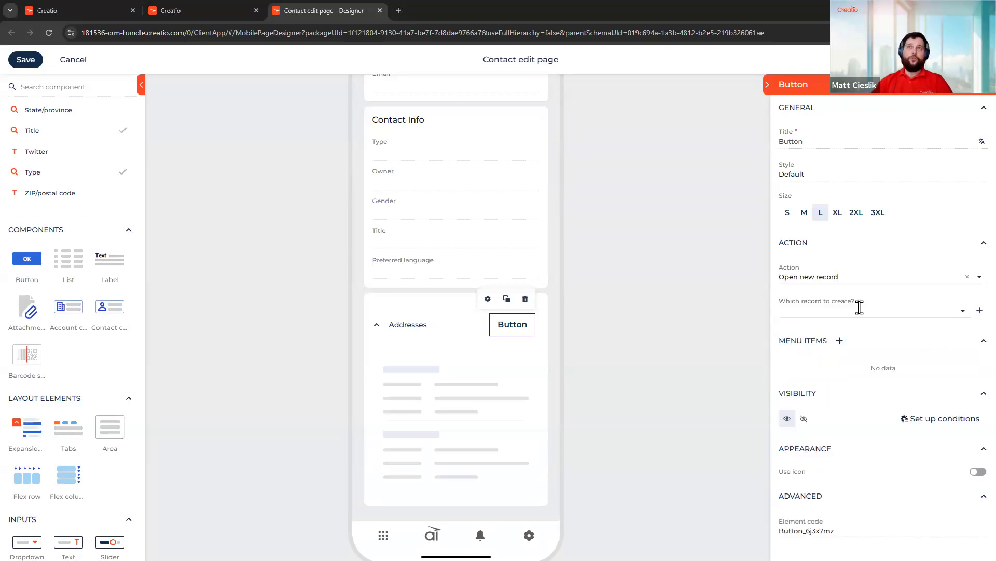
- Set the Addresses button's record to create to Contact address
left_click(859, 314)
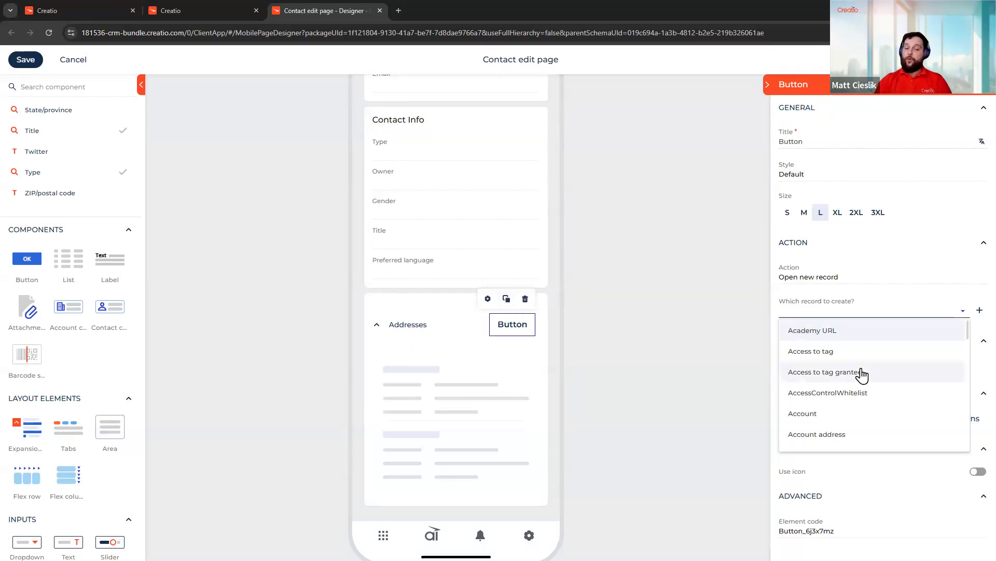
type("a")
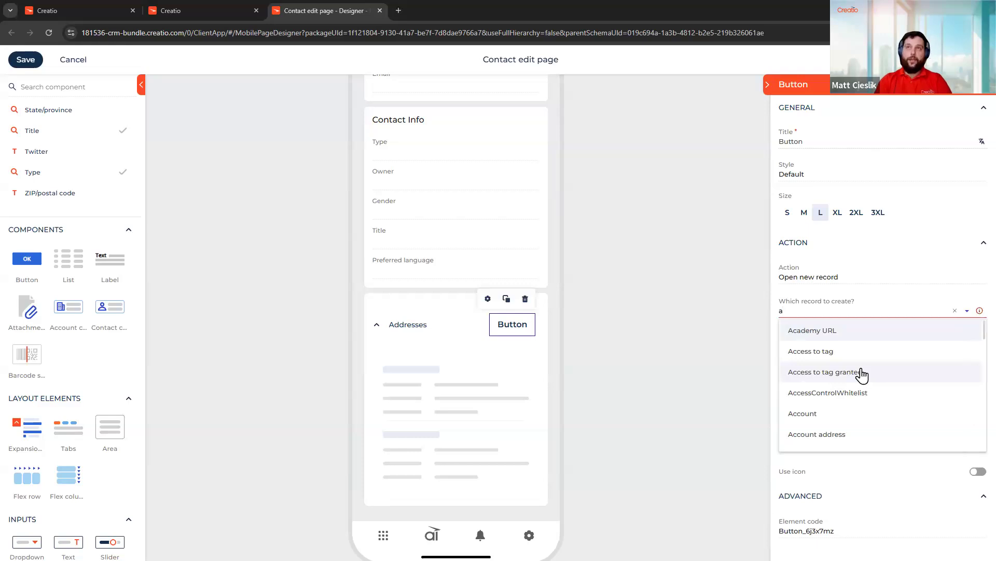
key("BackSpace")
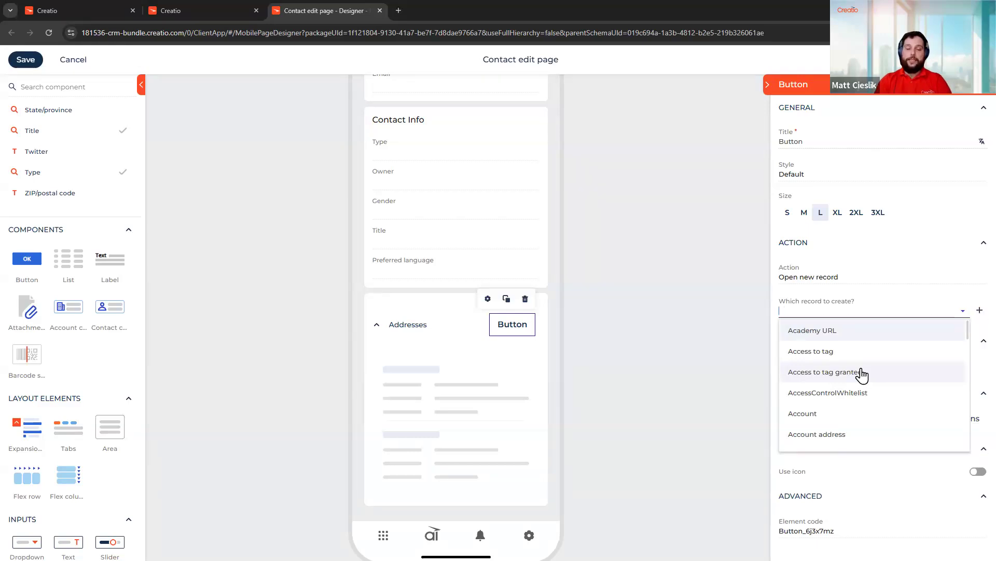
type("caont")
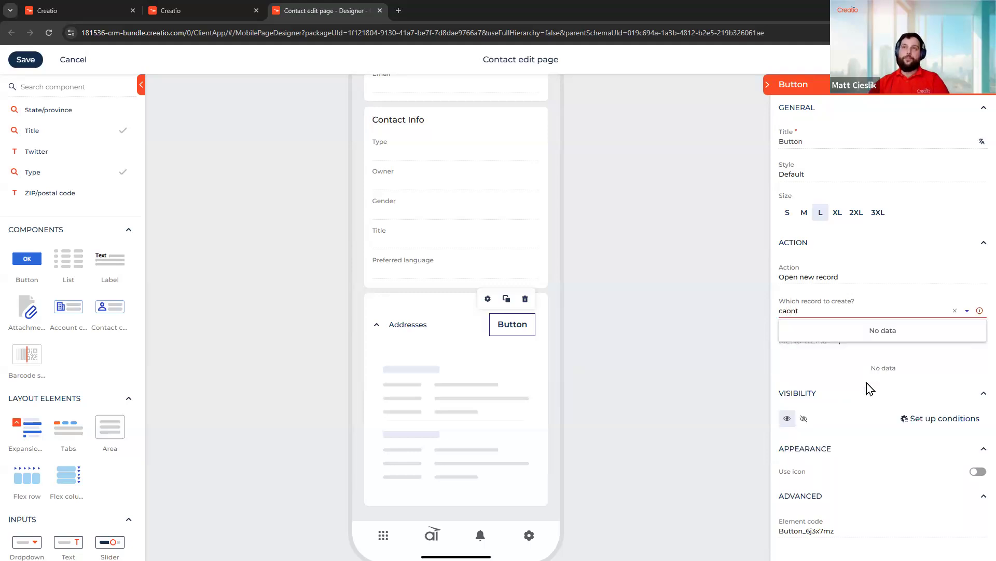
key("BackSpace")
key("BackSpace")
key("BackSpace")
key("BackSpace")
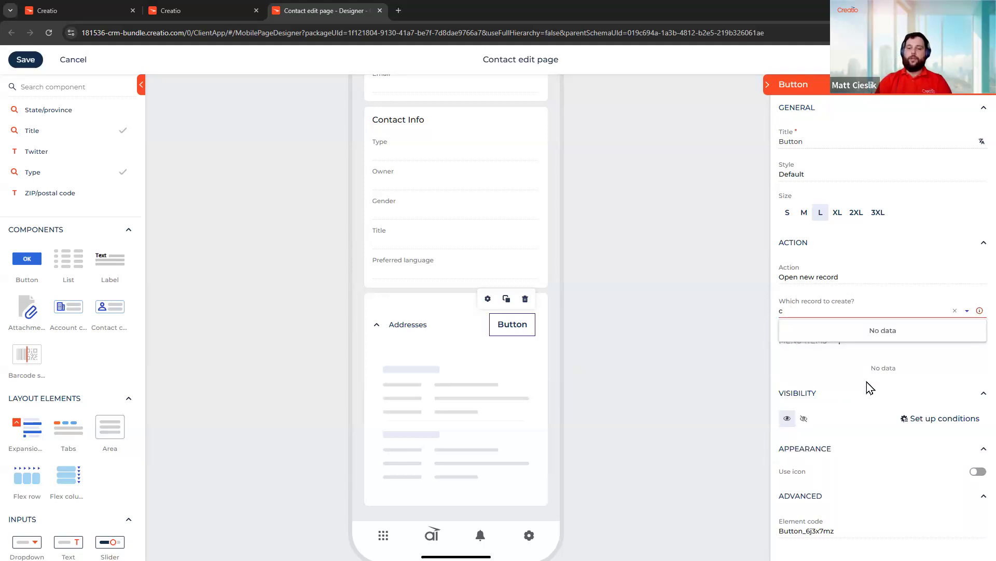
type("onta")
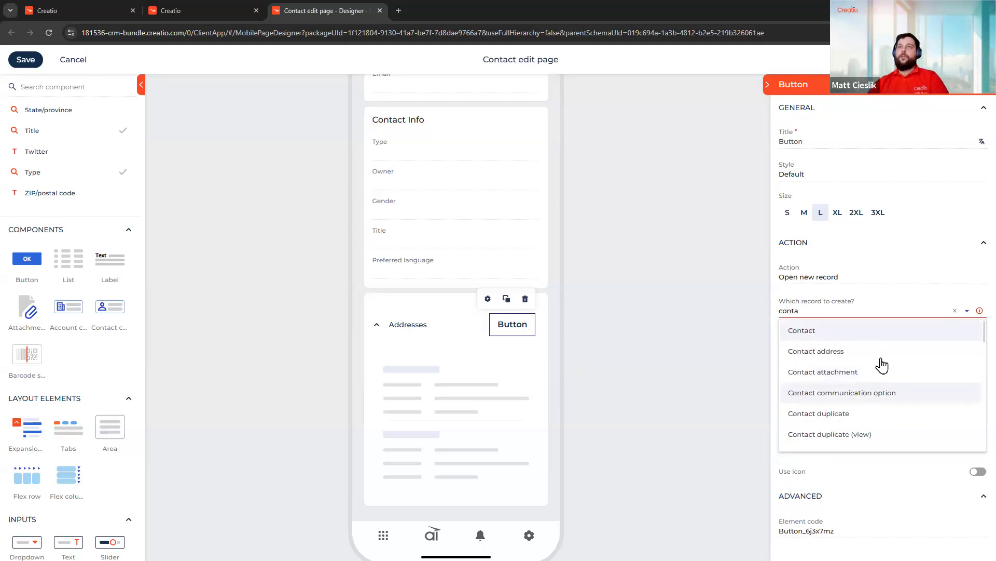
left_click(890, 351)
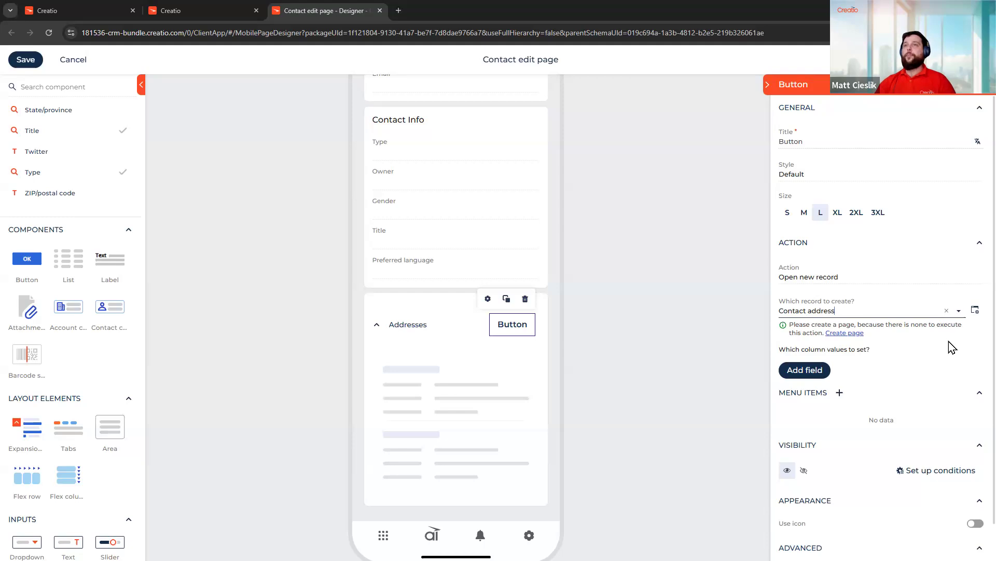
- Give the Addresses button a plus icon, show only the icon without text, and set its size to S
scroll(952, 346, "down", 1)
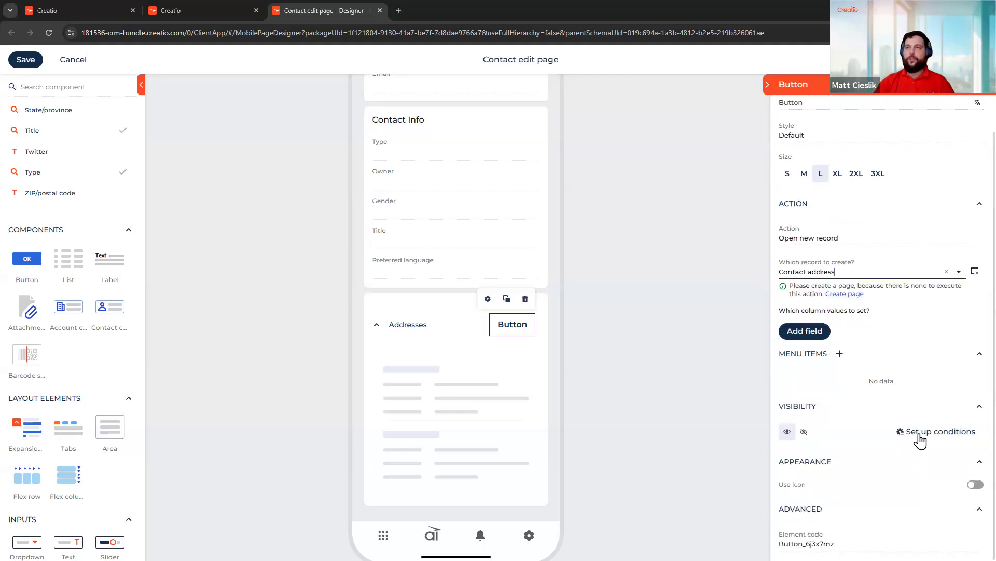
left_click(975, 484)
left_click(808, 510)
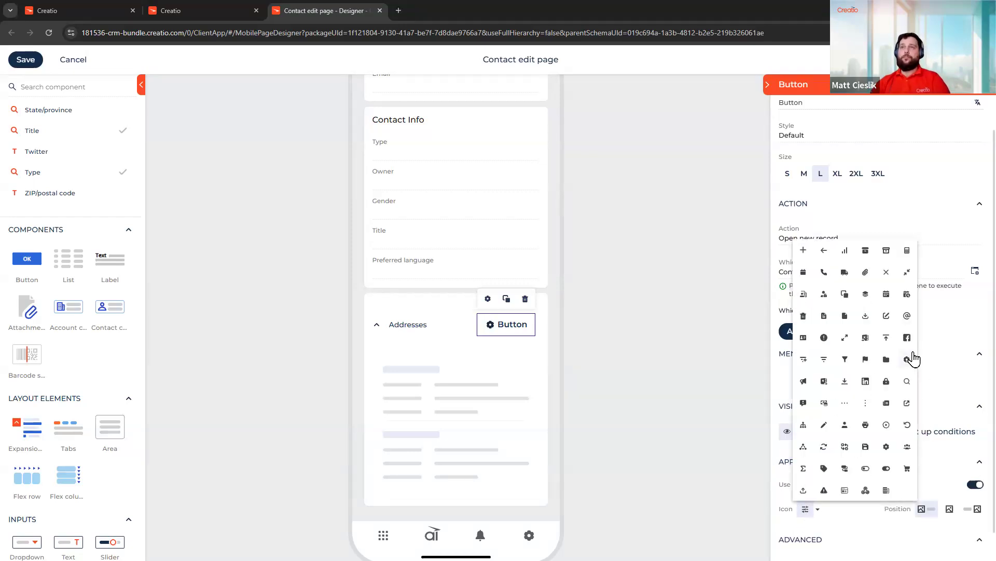
left_click(804, 251)
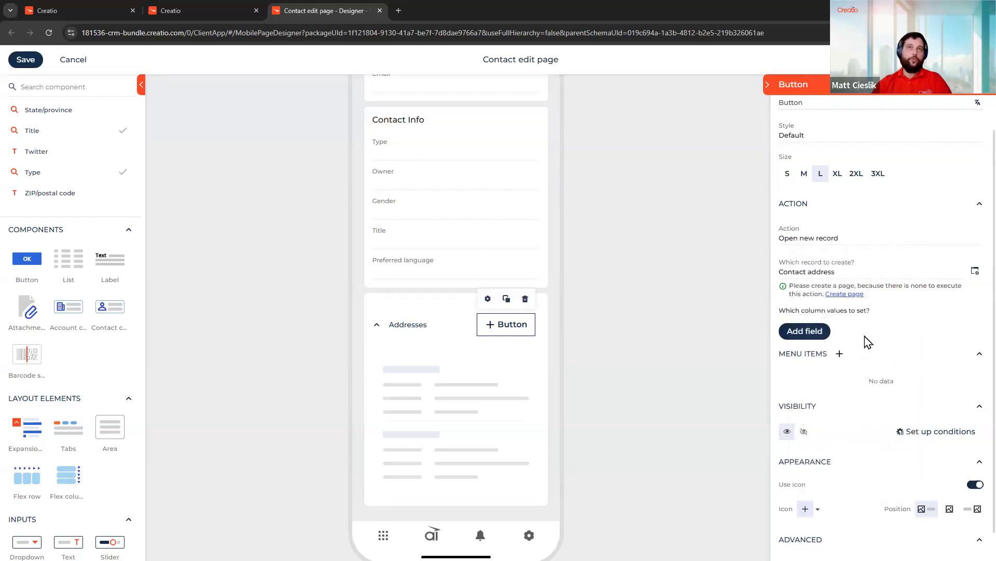
left_click(951, 510)
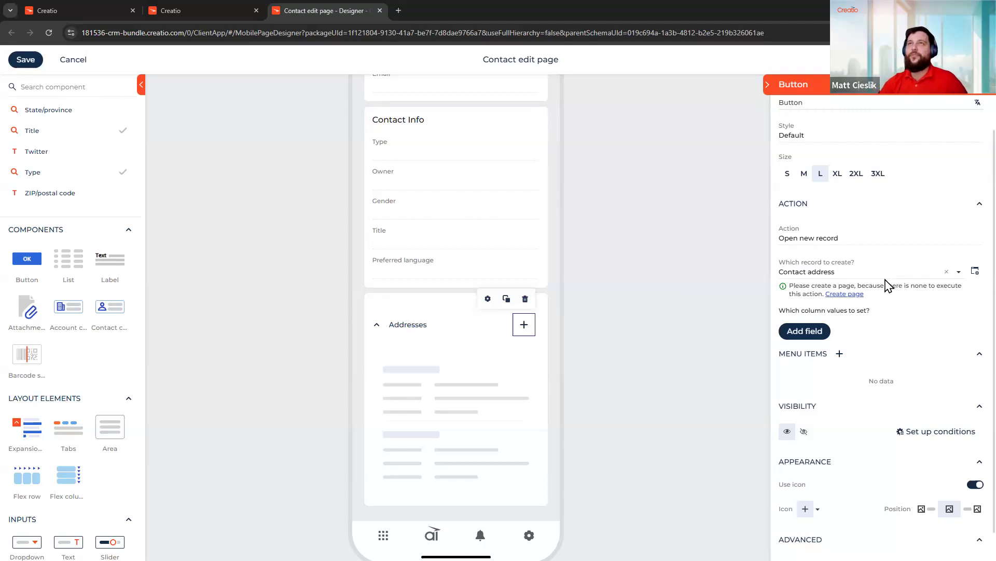
left_click(804, 175)
left_click(788, 175)
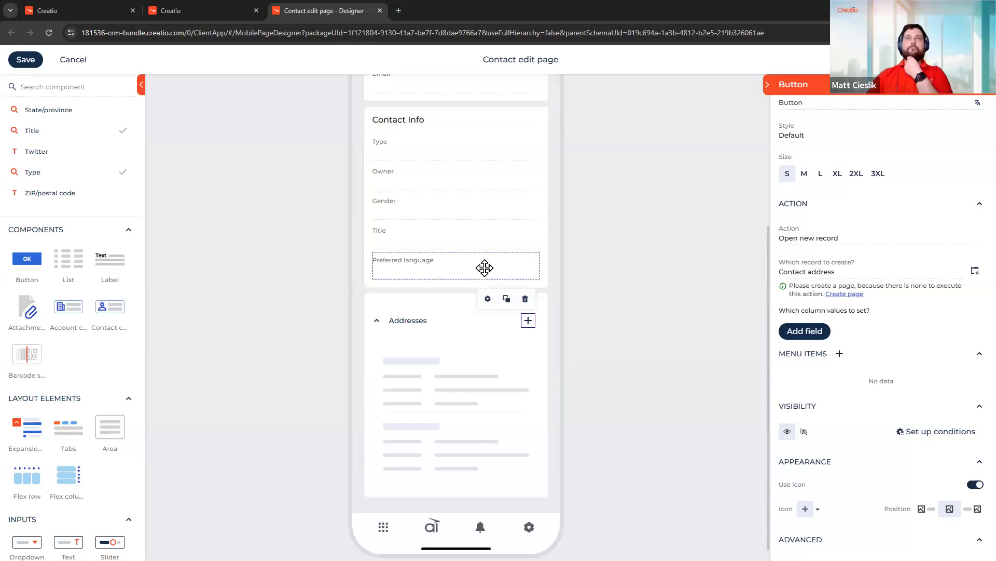
- Check the Addresses panel collapsed and expanded, and review the settings of the list inside it
left_click(418, 323)
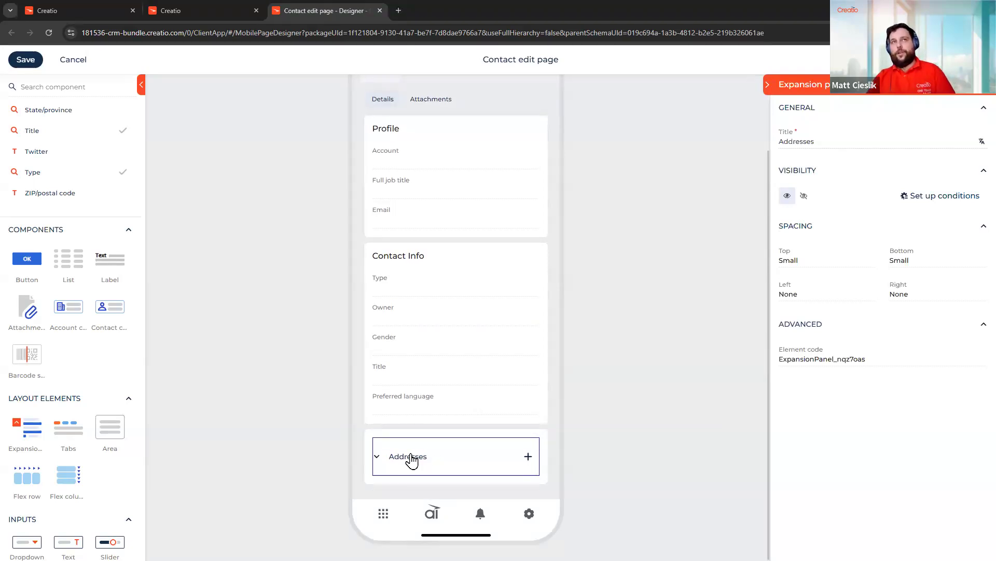
scroll(423, 360, "up", 2)
scroll(430, 312, "down", 2)
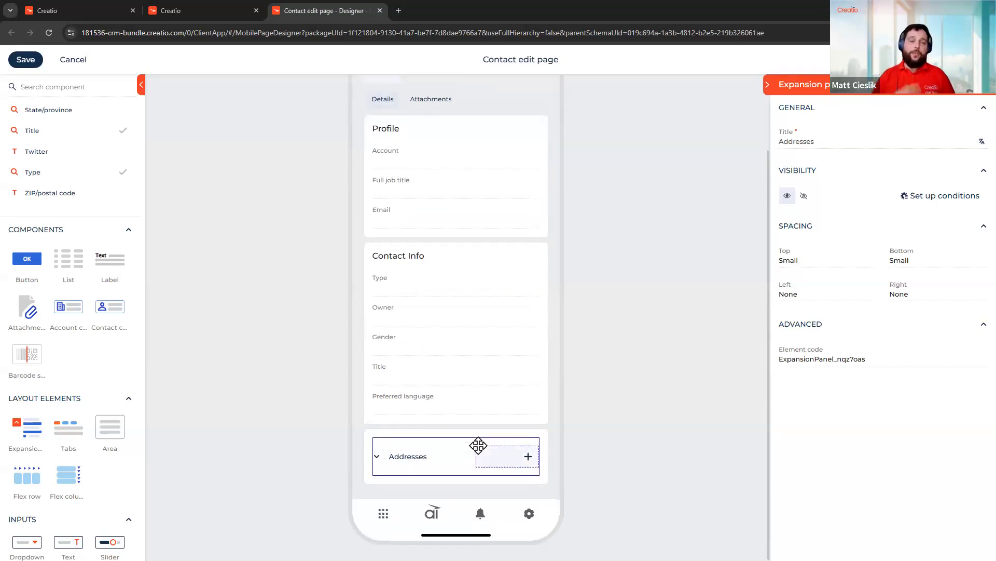
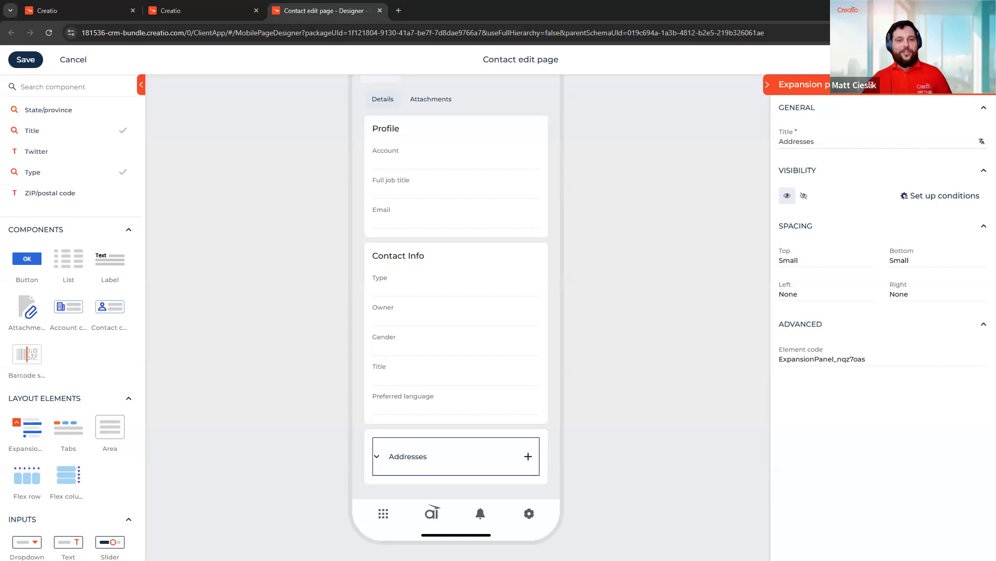
left_click(429, 470)
left_click(430, 519)
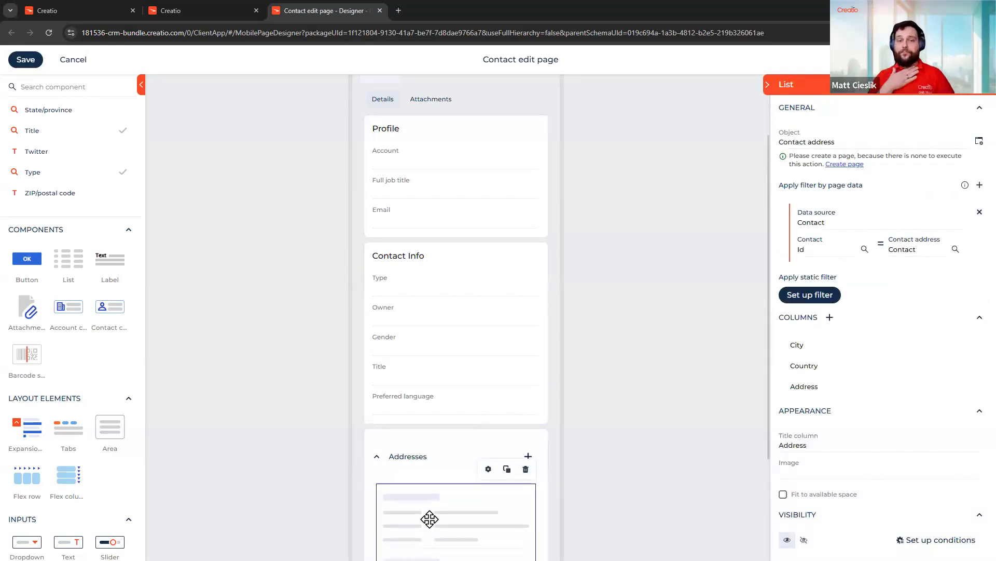
mouse_move(895, 353)
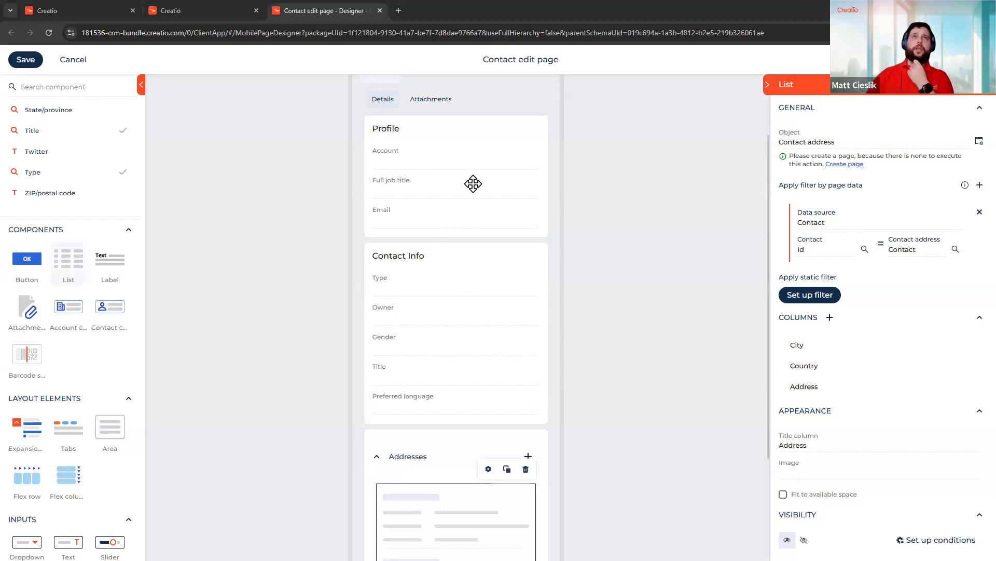
scroll(490, 223, "up", 3)
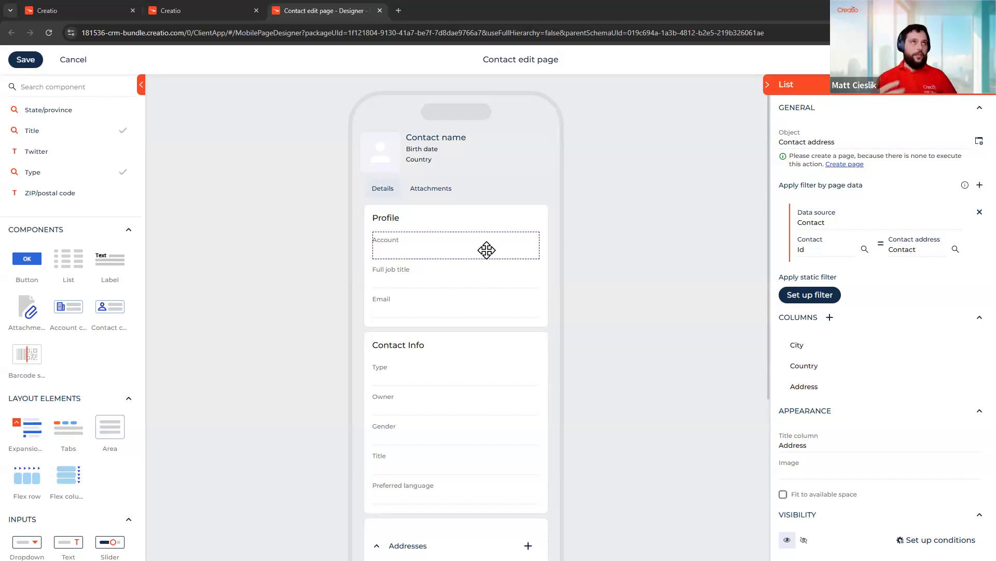
- Add an Image input to the Profile area above the Account field
scroll(60, 317, "up", 15)
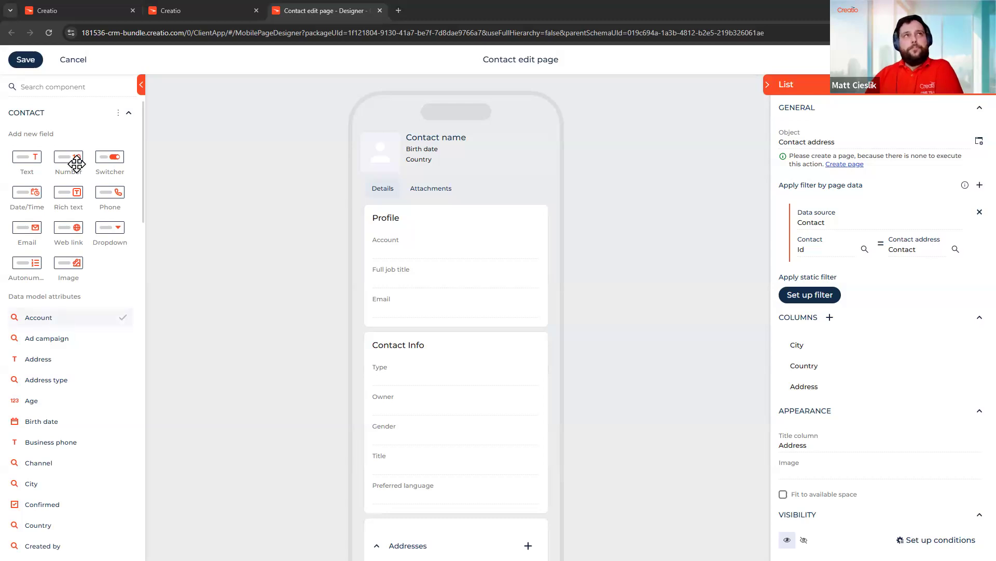
scroll(75, 195, "down", 15)
scroll(75, 193, "down", 8)
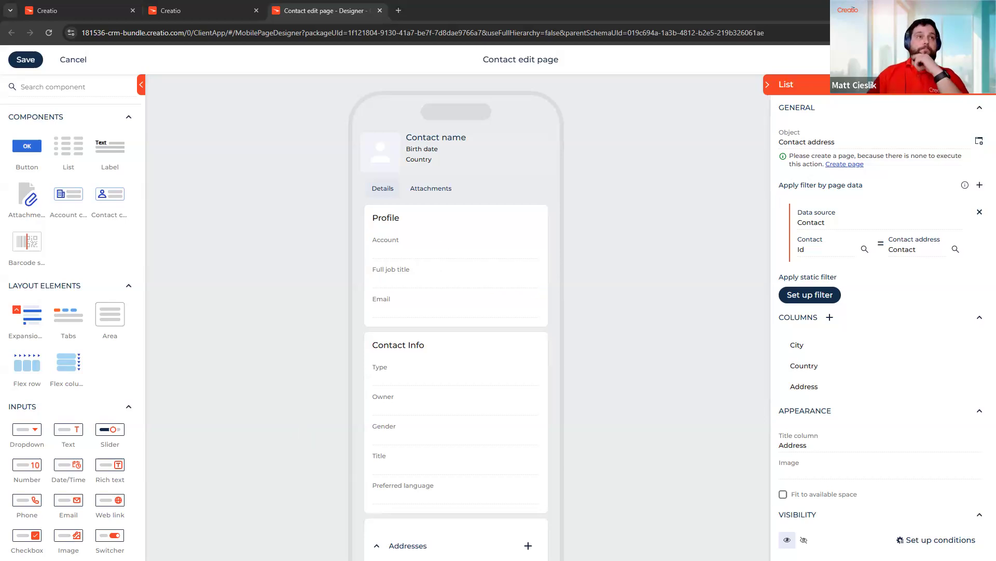
left_click_drag(68, 540, 428, 242)
left_click(542, 239)
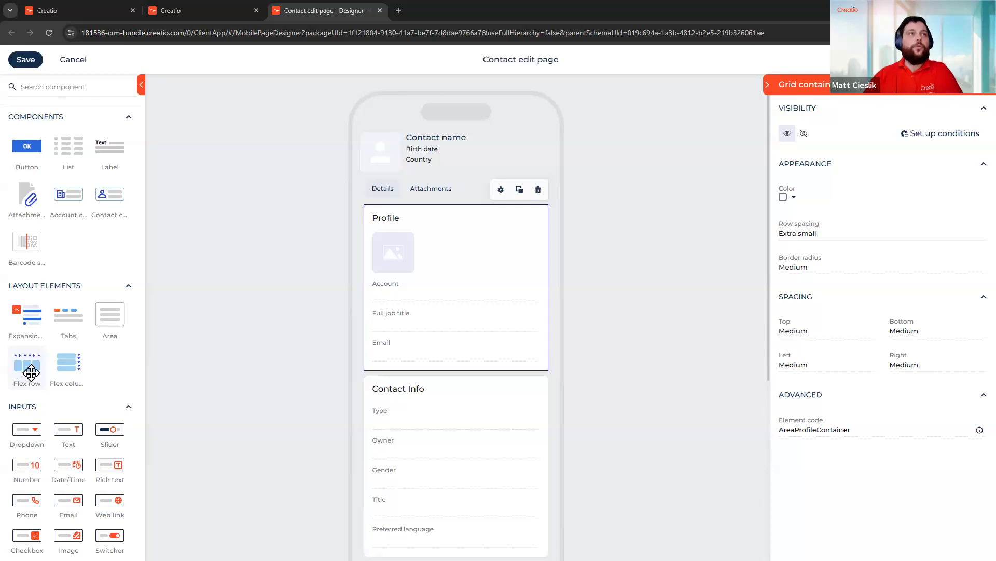
- Add a Flex row above the image in the Profile area and move the image into it, keeping the row direction
left_click_drag(31, 372, 441, 241)
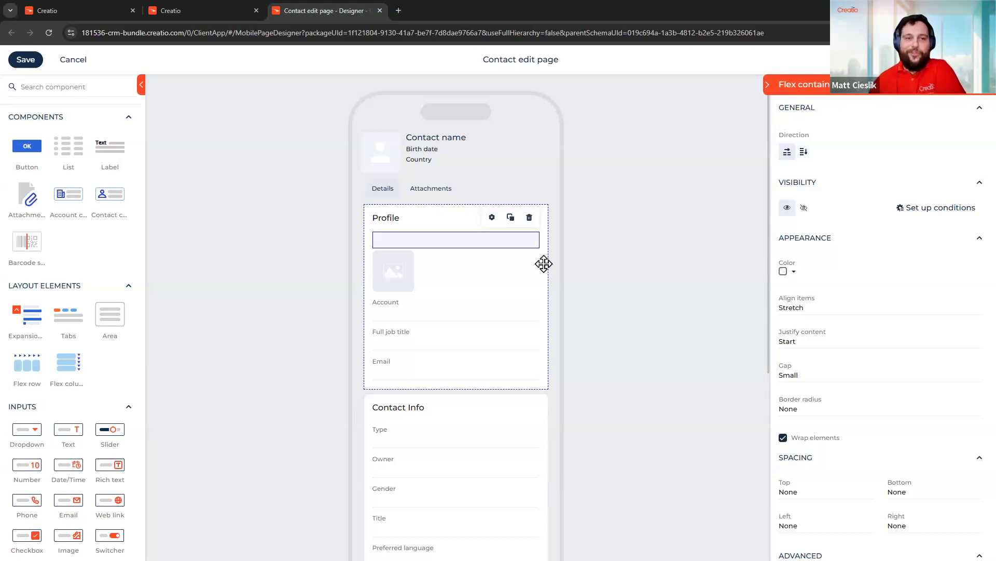
left_click(805, 152)
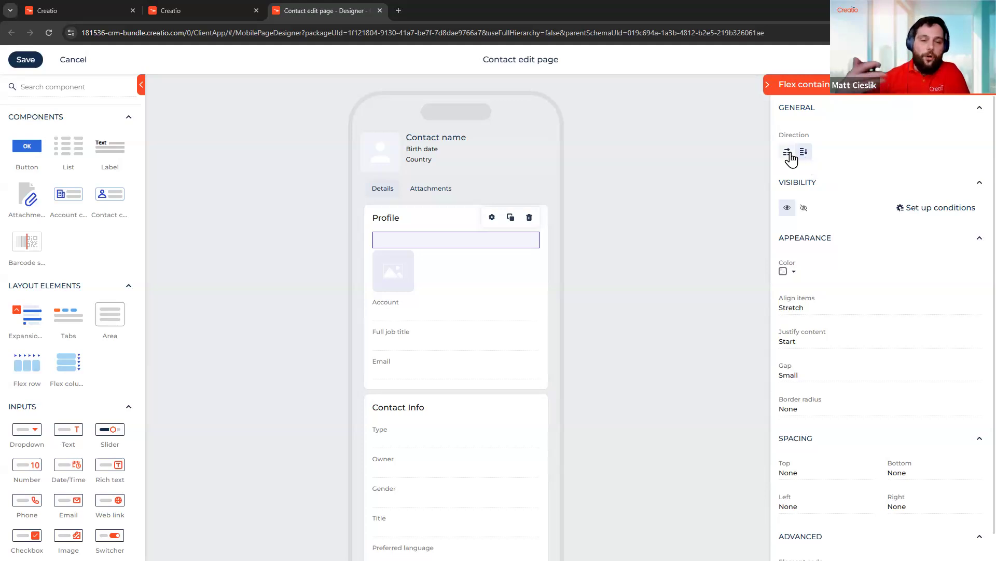
left_click(788, 153)
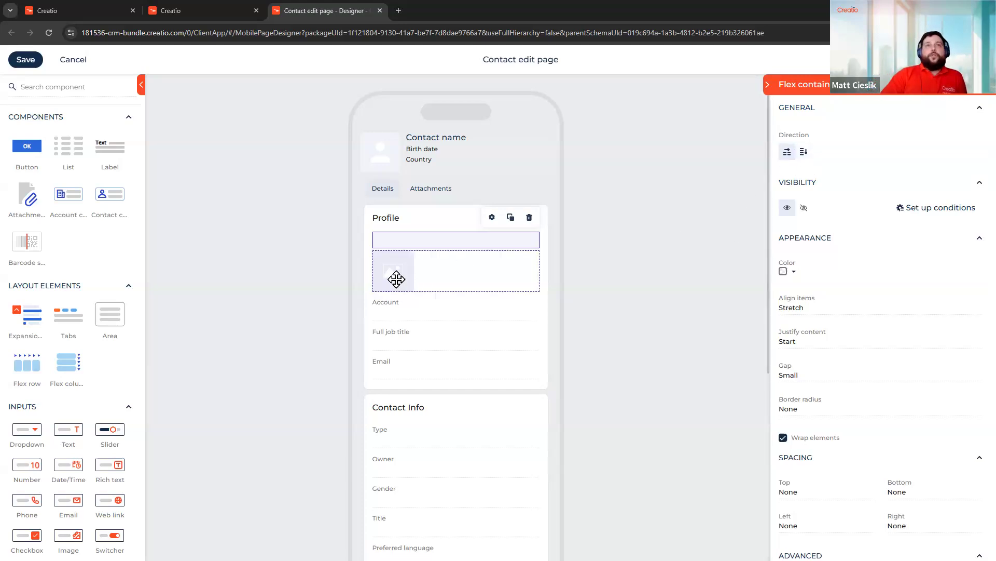
mouse_move(396, 249)
left_mouse_down()
mouse_move(408, 314)
mouse_move(397, 255)
left_mouse_up()
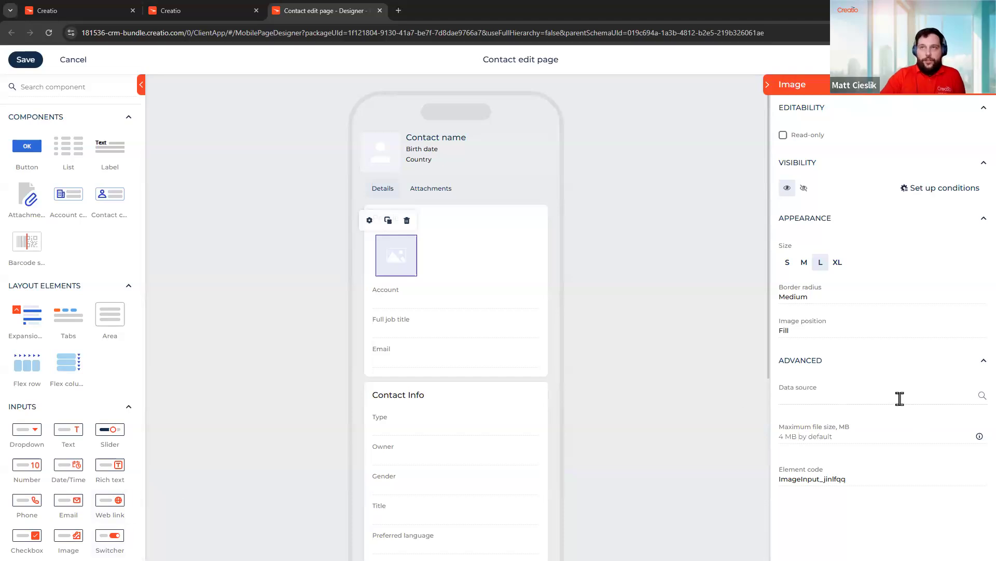
- Set the image's data source to the contact's Account > Account logo, and move the Account field beside it in the flex row
left_click(976, 403)
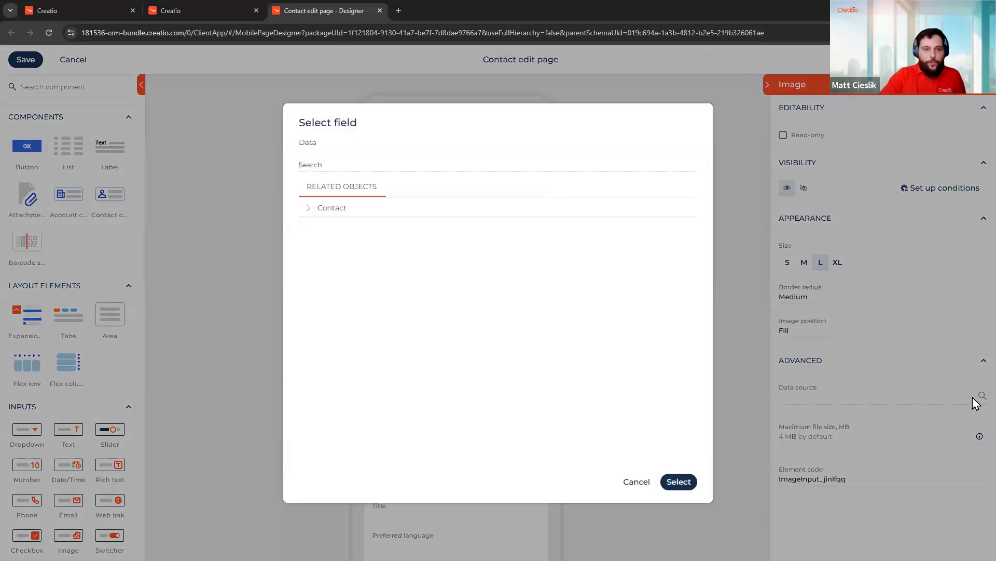
left_click(392, 210)
left_click(448, 194)
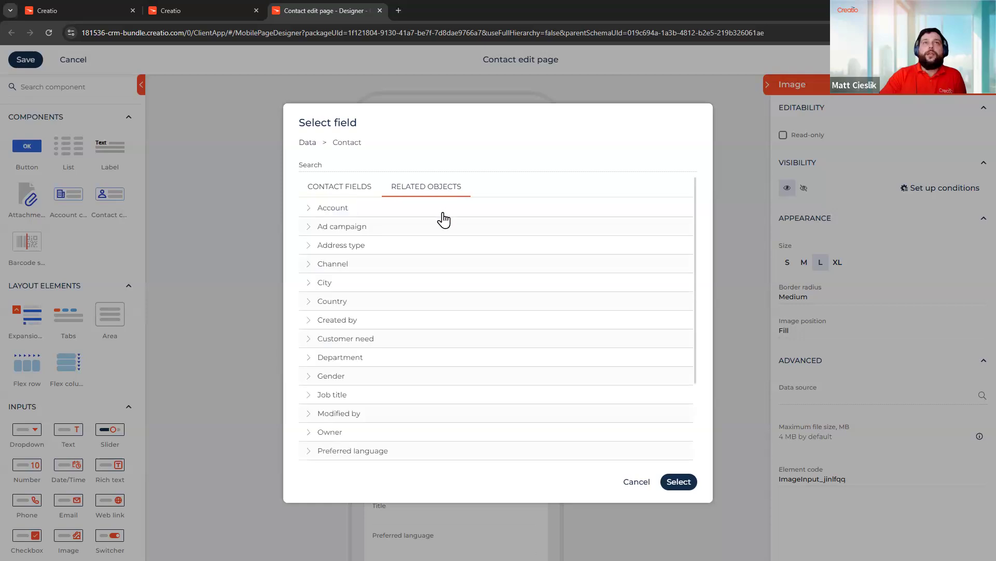
left_click(442, 213)
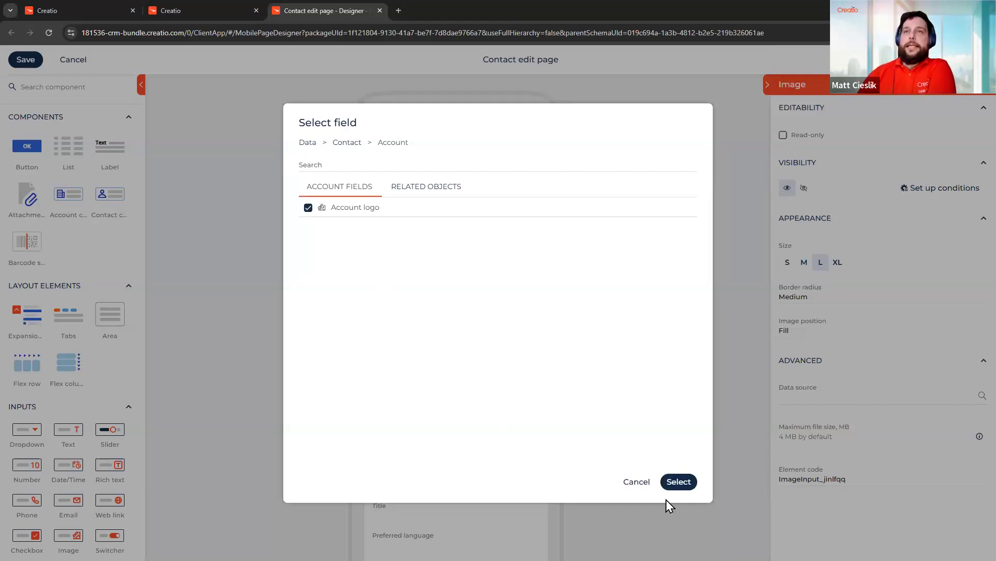
left_click(688, 486)
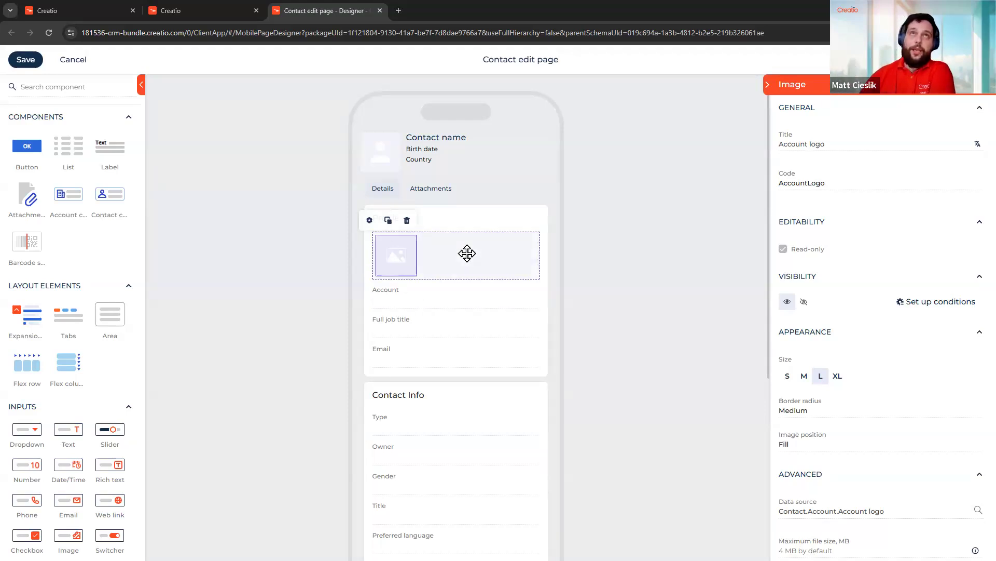
left_click_drag(396, 305, 467, 252)
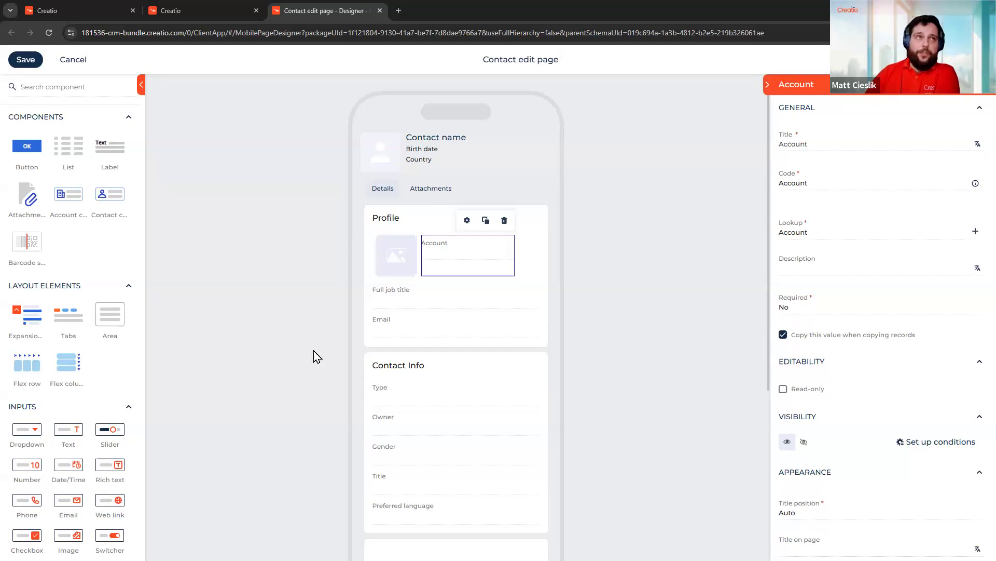
- Add a Dropdown to the Profile flex row below the logo and set its data source to the contact's Account > Type
left_click_drag(32, 428, 514, 274)
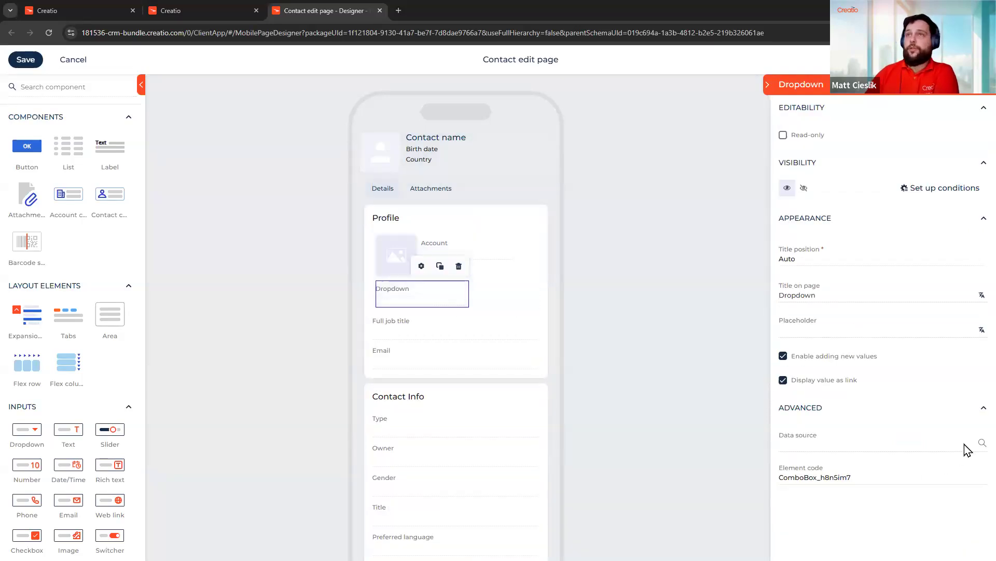
left_click(980, 443)
left_click(441, 193)
left_click(467, 208)
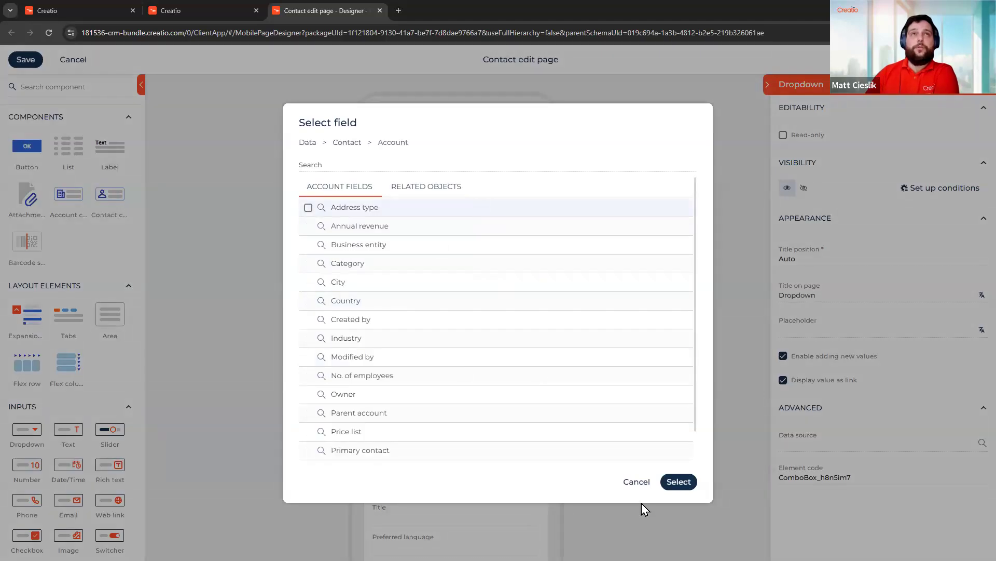
scroll(561, 378, "down", 2)
left_click(400, 455)
left_click(680, 481)
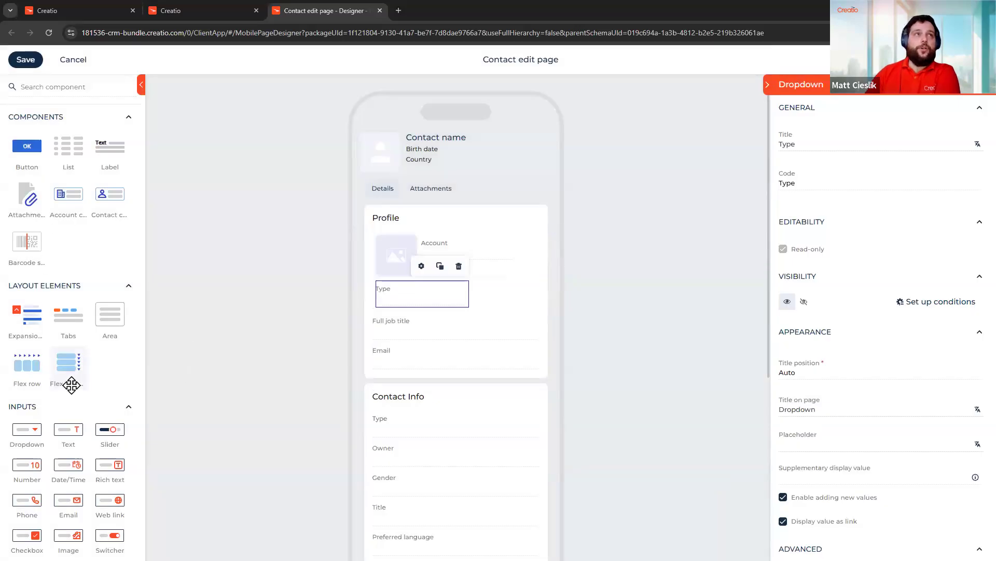
- Add a Dropdown below Type in the Profile flex row and set its data source to the contact's Account > Category
left_click_drag(31, 431, 519, 300)
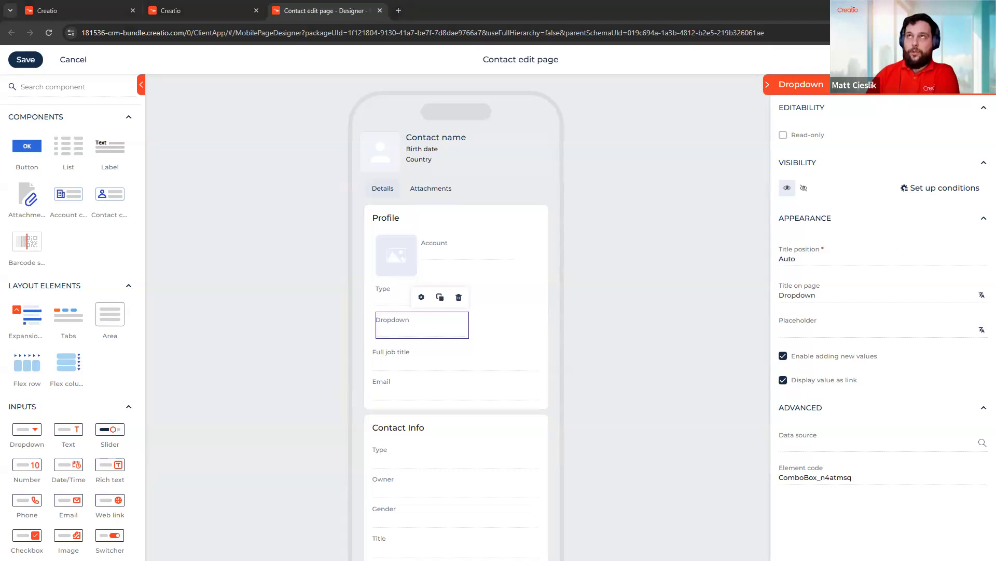
left_click(977, 446)
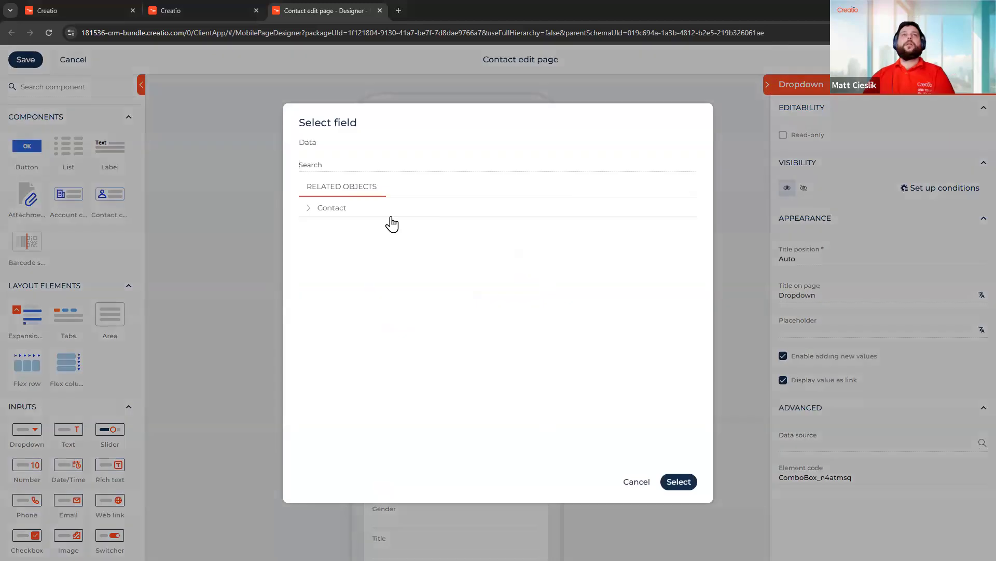
left_click(451, 190)
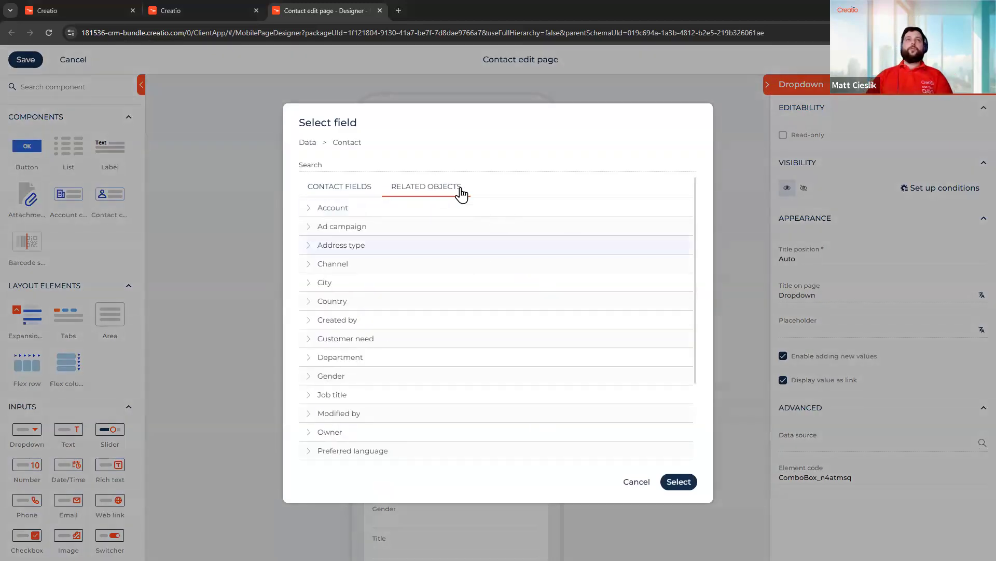
left_click(429, 212)
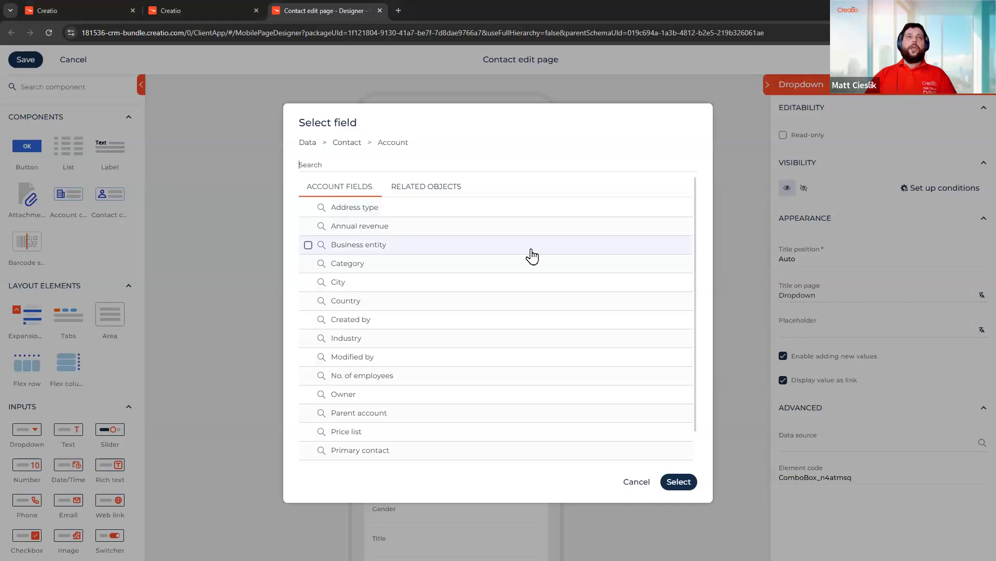
scroll(532, 254, "down", 1)
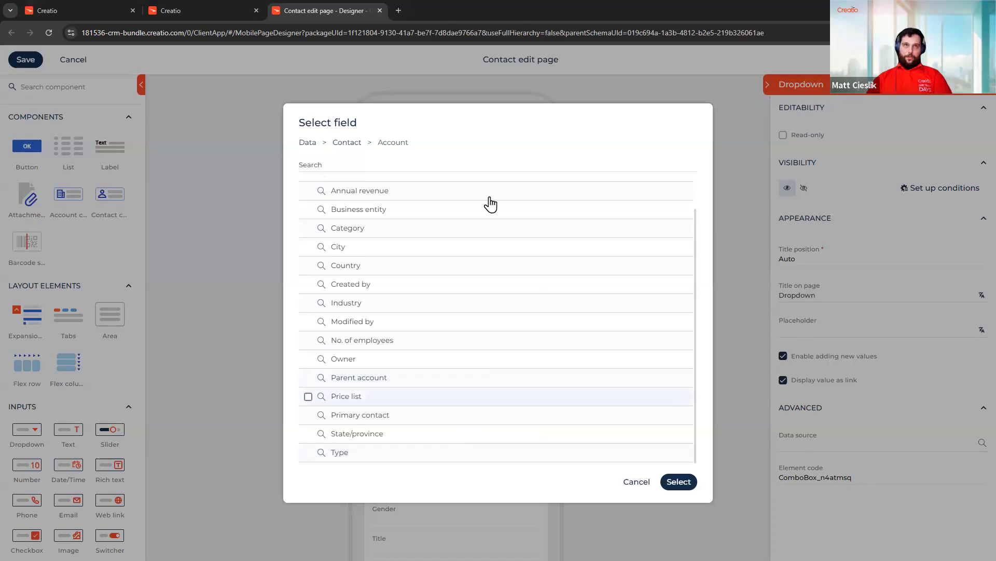
scroll(474, 260, "up", 1)
left_click(471, 266)
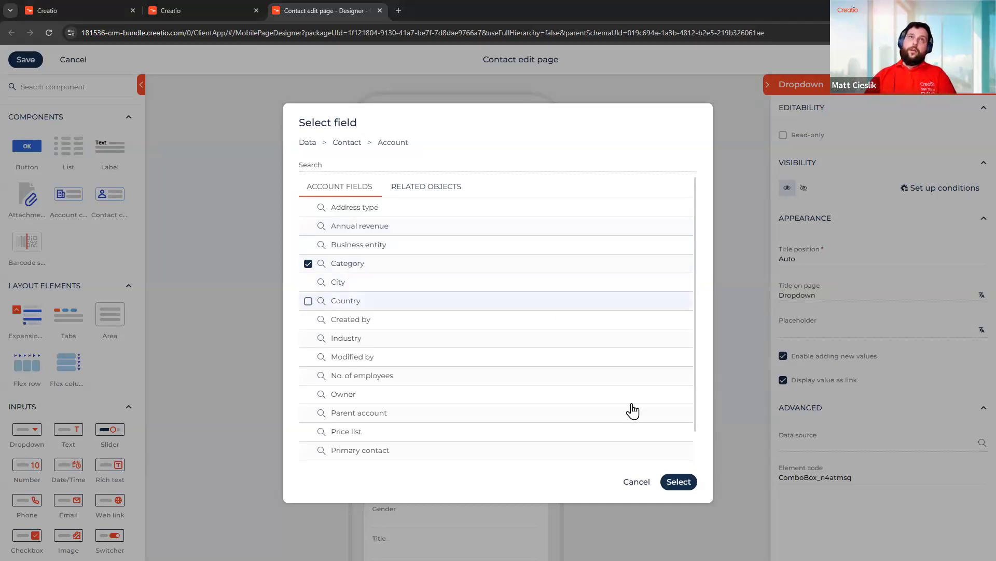
left_click(678, 482)
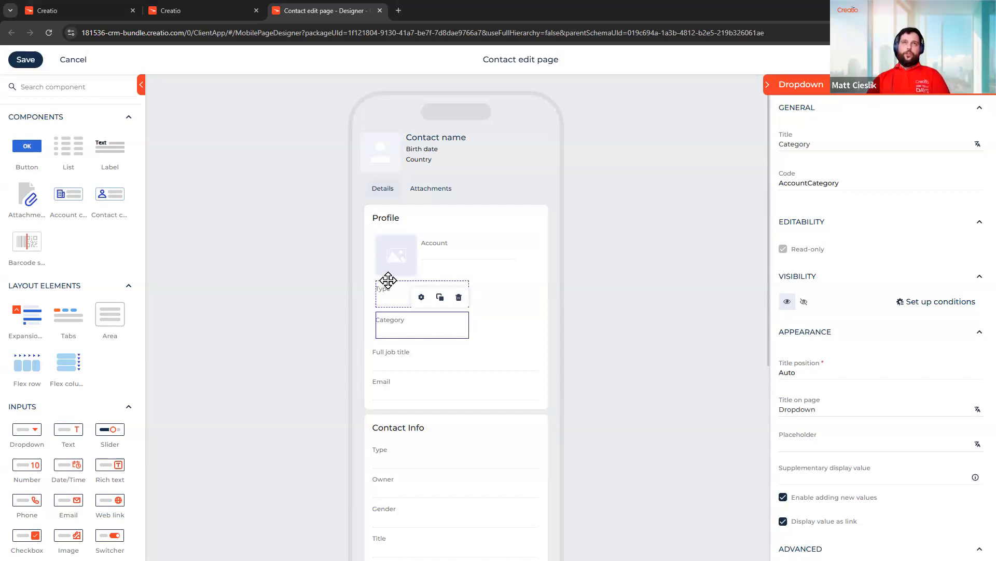
- Add another Dropdown to the Profile flex row and set its data source to the contact's Account > Industry
left_click_drag(35, 431, 470, 272)
left_click_drag(483, 307, 454, 323)
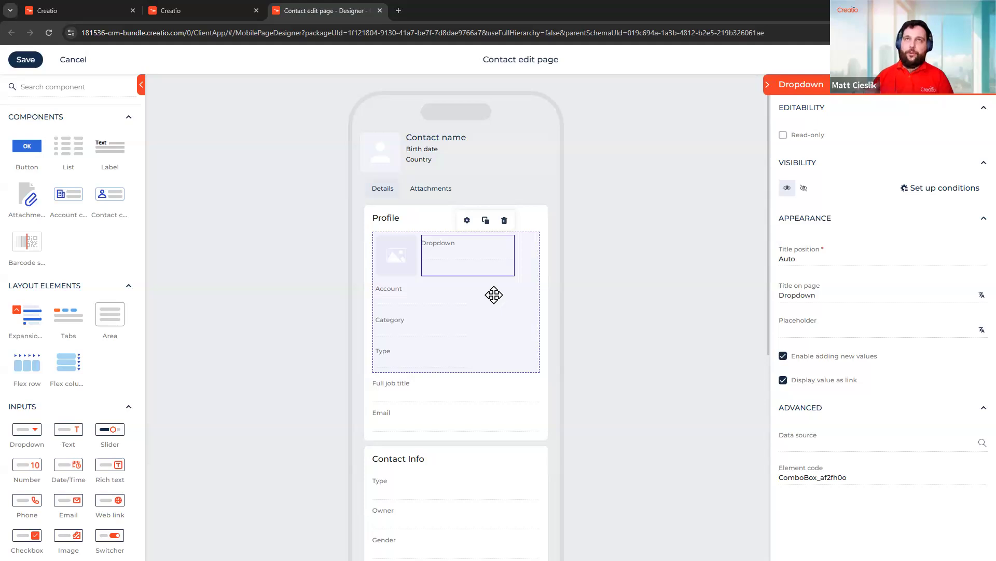
left_click(981, 443)
left_click(379, 213)
left_click(455, 194)
left_click(362, 207)
scroll(514, 289, "down", 2)
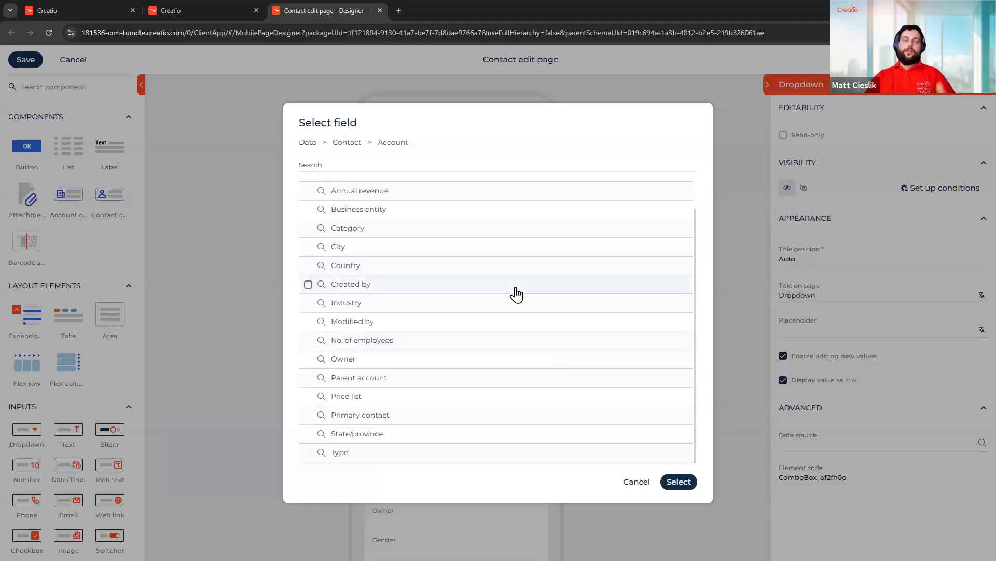
scroll(516, 344, "up", 2)
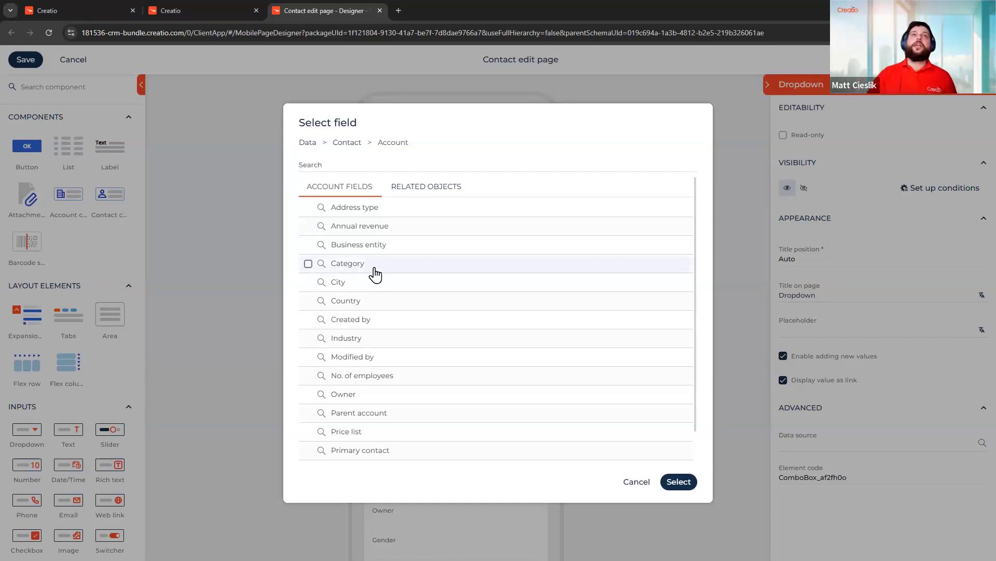
left_click(541, 344)
left_click(680, 483)
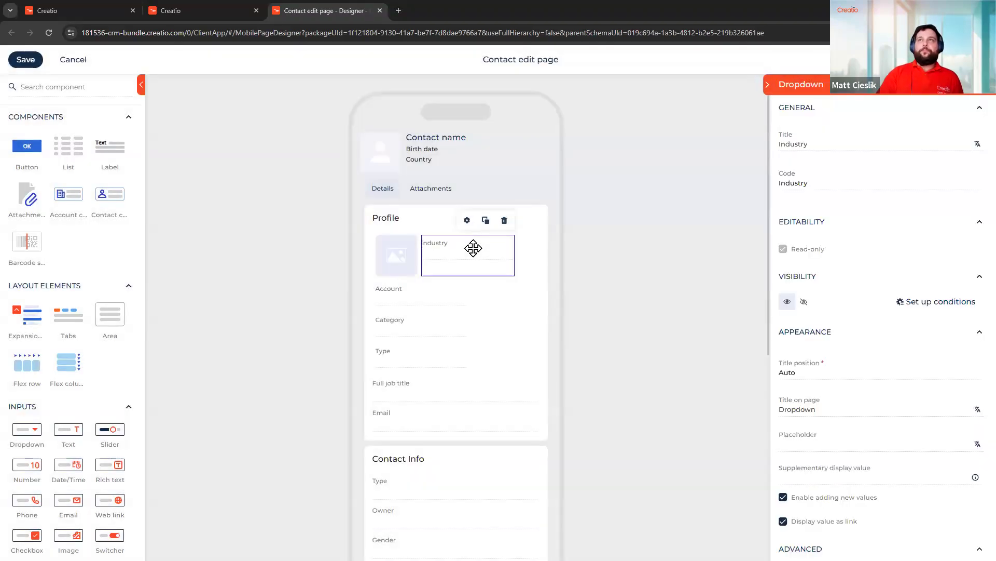
- Reorder the Profile flex row so Account sits beside the logo, followed by Industry, Type and Category
mouse_move(512, 270)
left_mouse_down()
mouse_move(520, 289)
mouse_move(468, 262)
mouse_move(487, 405)
mouse_move(518, 325)
mouse_move(530, 356)
mouse_move(550, 348)
mouse_move(530, 351)
mouse_move(537, 343)
left_mouse_up()
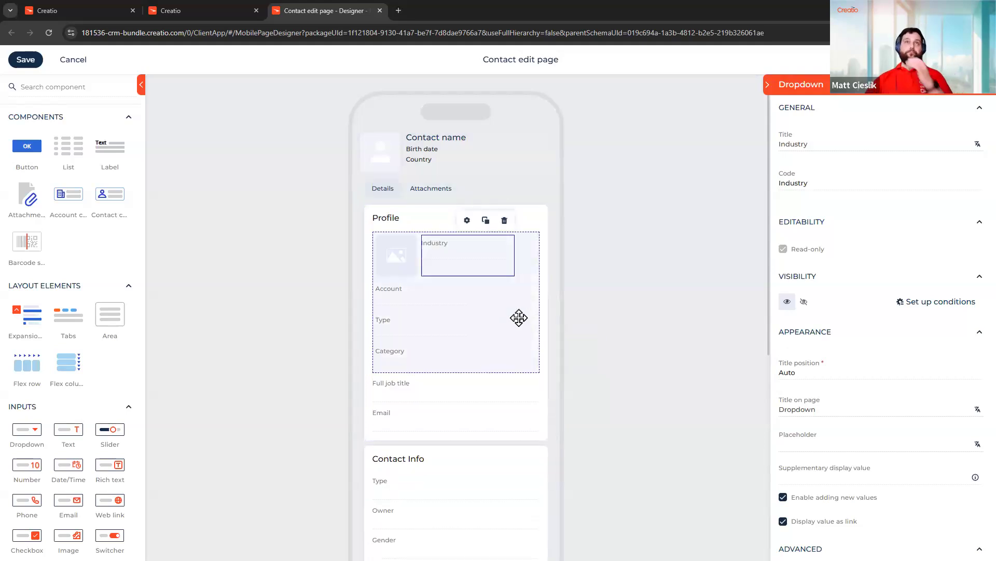
left_click(533, 322)
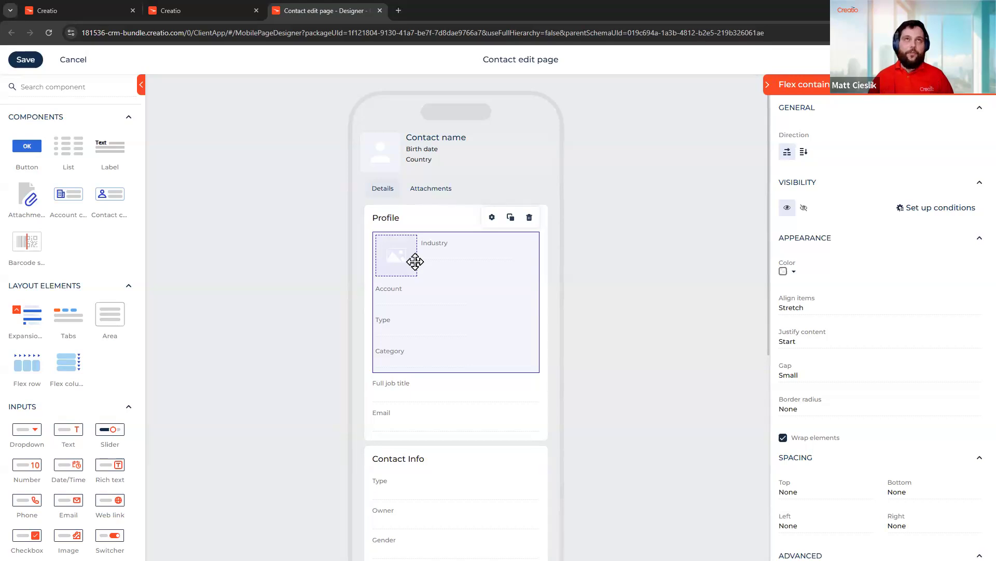
left_click_drag(415, 261, 427, 371)
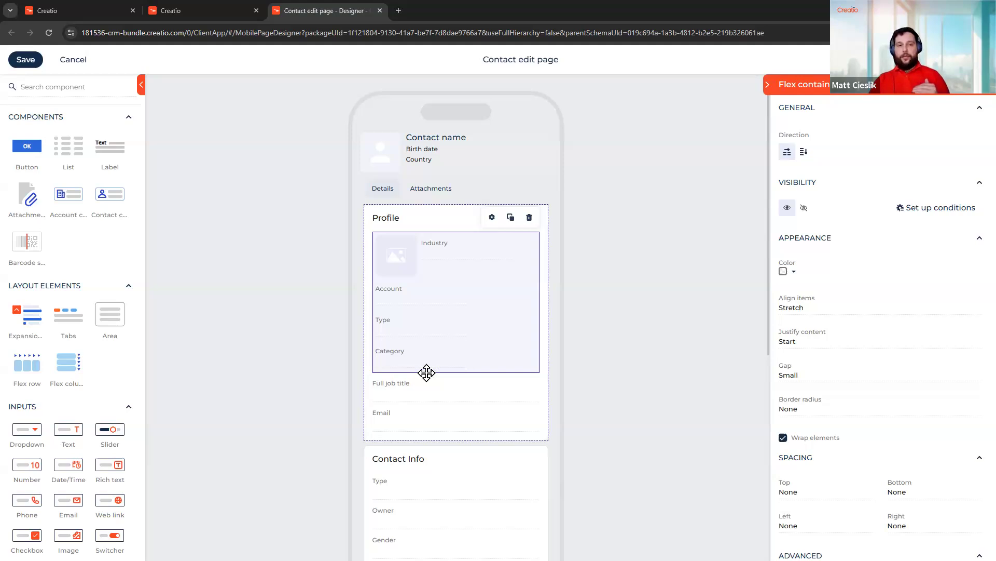
left_click_drag(423, 378, 434, 304)
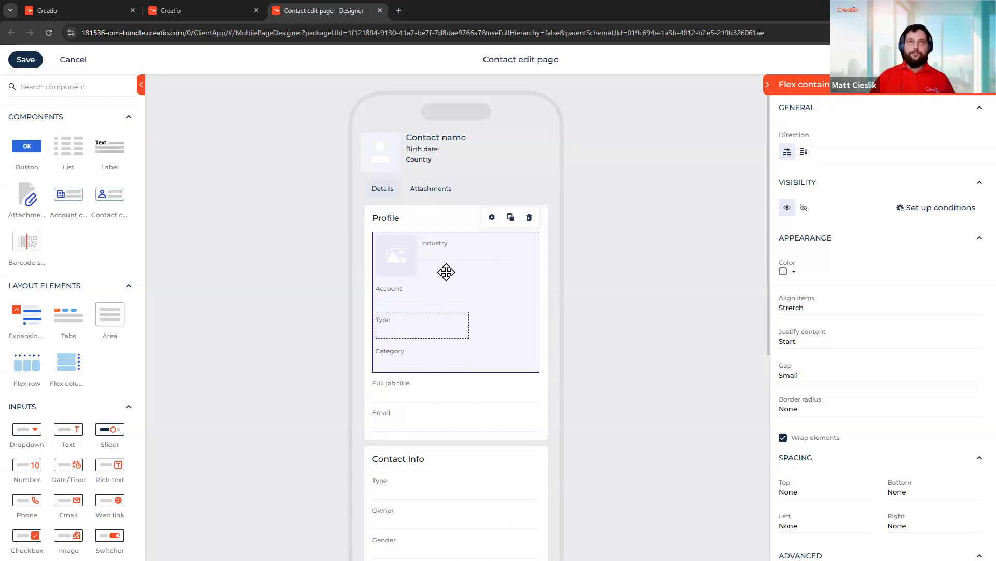
left_click_drag(423, 256, 495, 268)
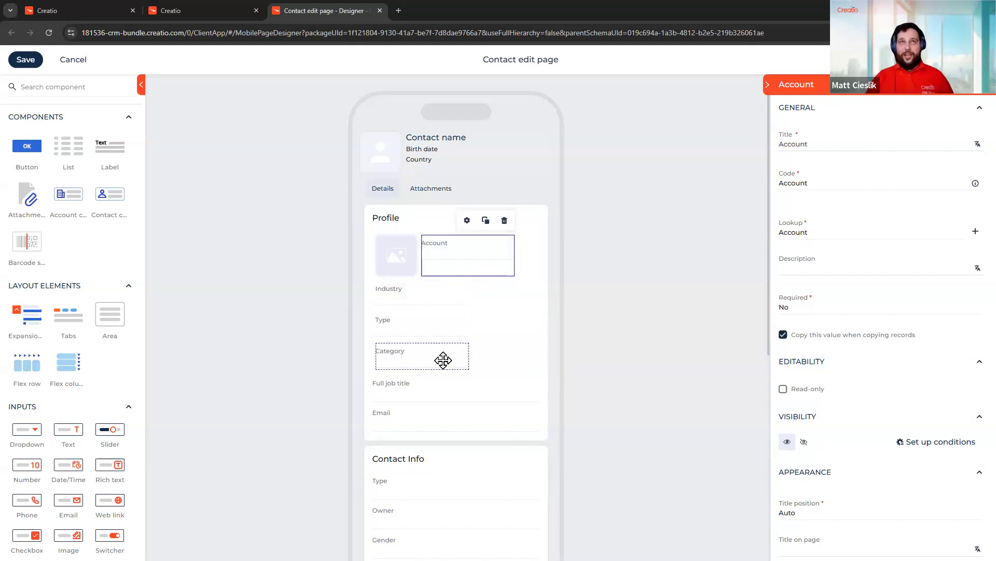
- Turn off element wrapping for the Profile flex row and check its fields by scrolling sideways
scroll(850, 402, "down", 1)
left_click(496, 306)
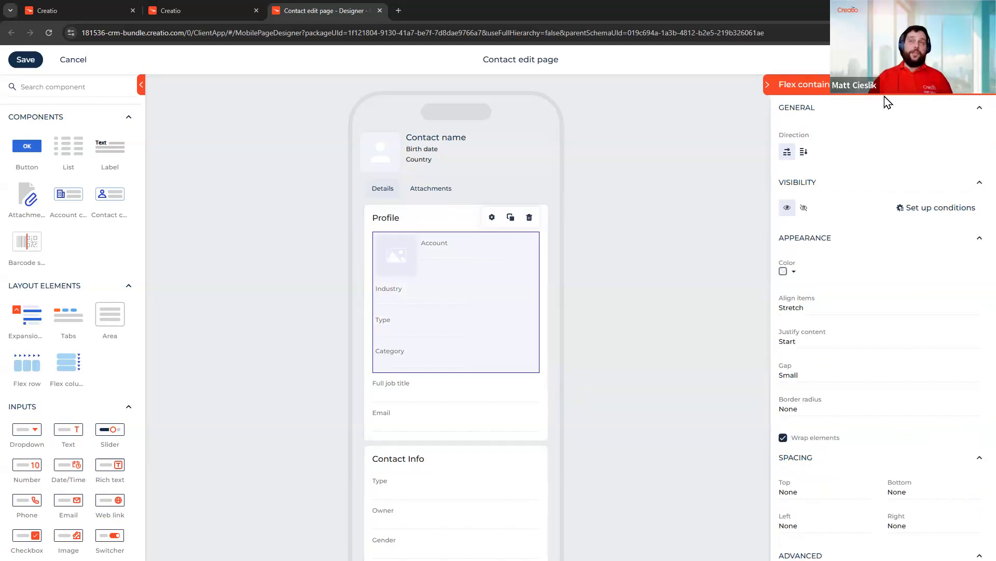
left_click(830, 441)
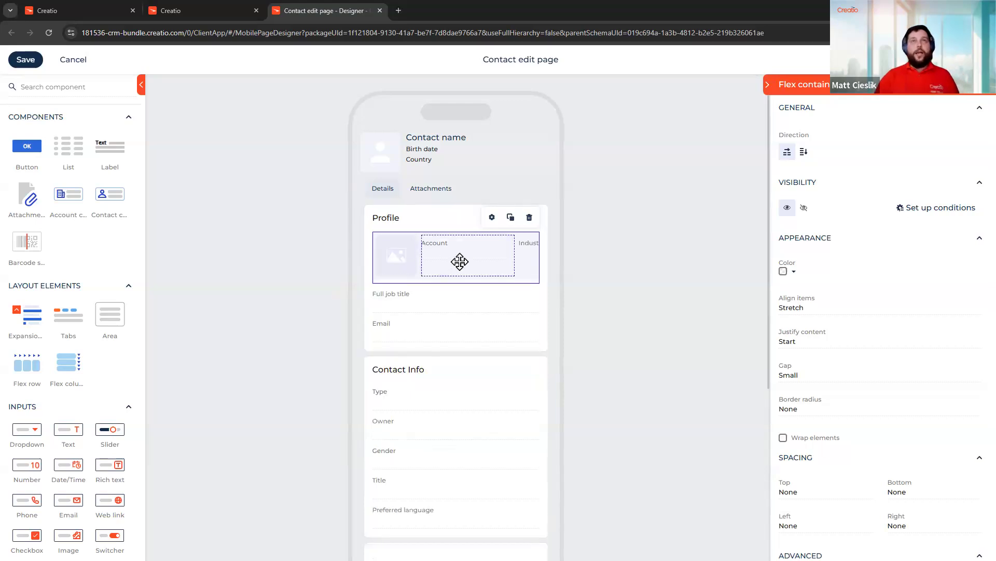
scroll(461, 256, "right", 5)
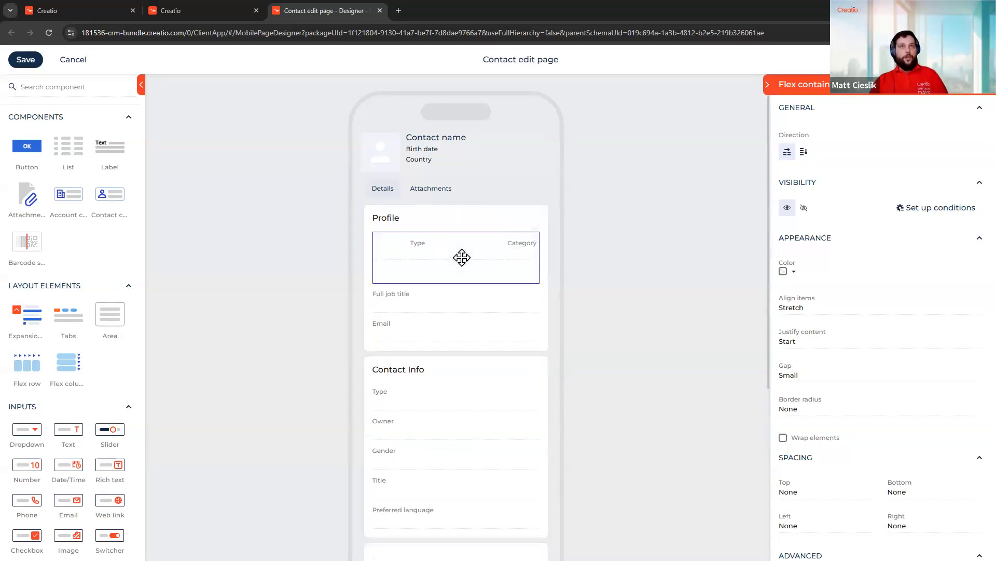
scroll(462, 257, "left", 5)
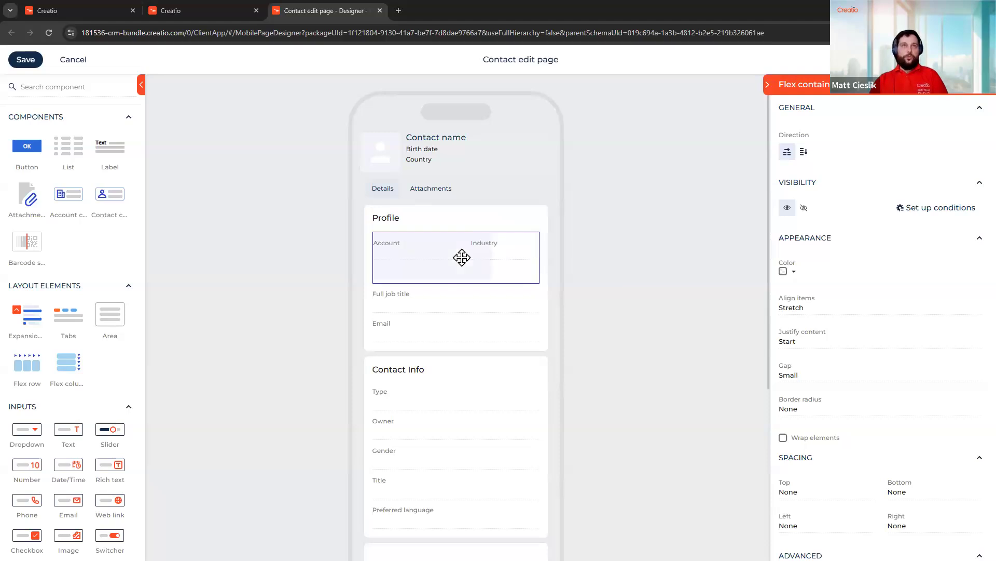
scroll(462, 258, "right", 5)
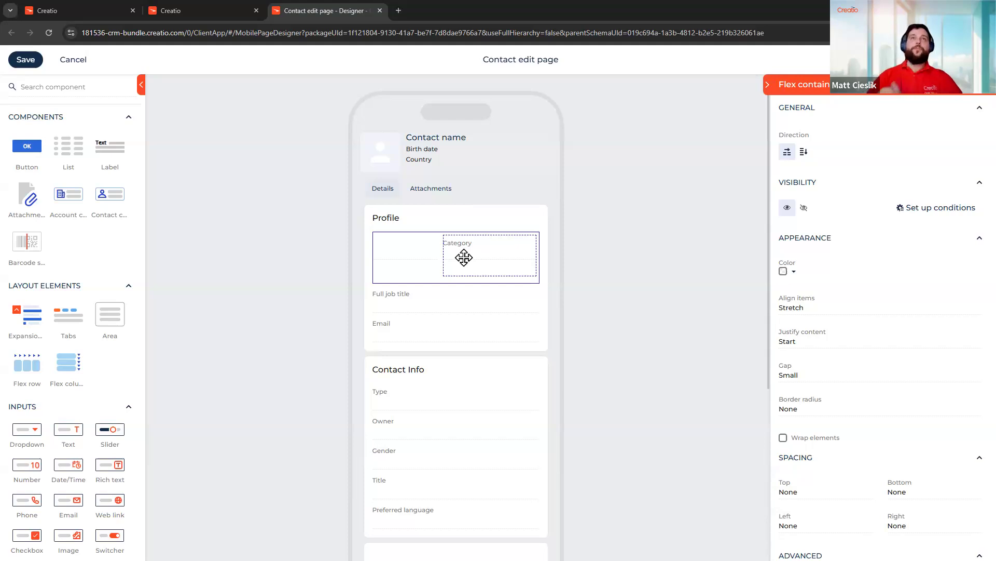
- Disable Camera as a file source for the Attachments list's upload button and save the page
left_click(443, 189)
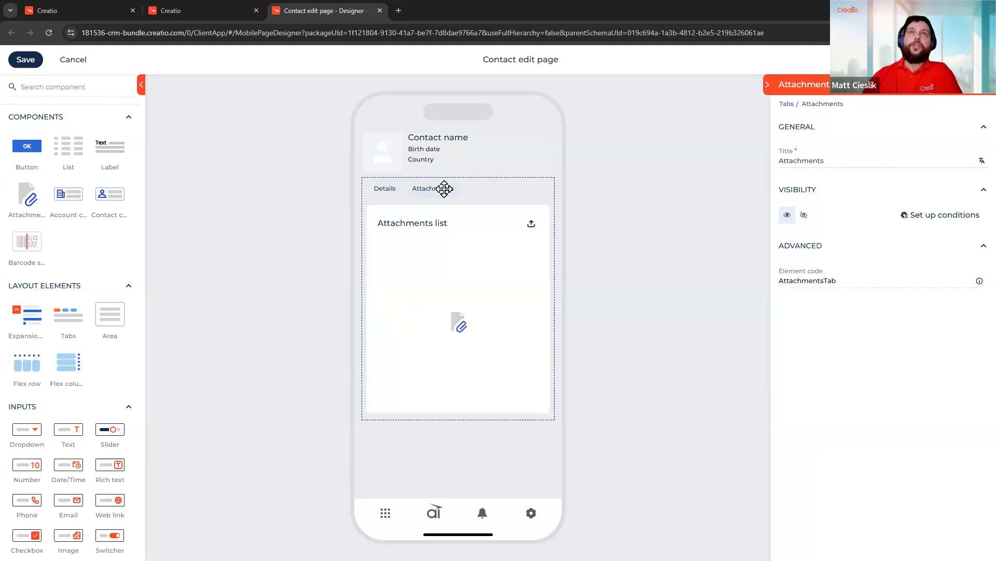
left_click(532, 229)
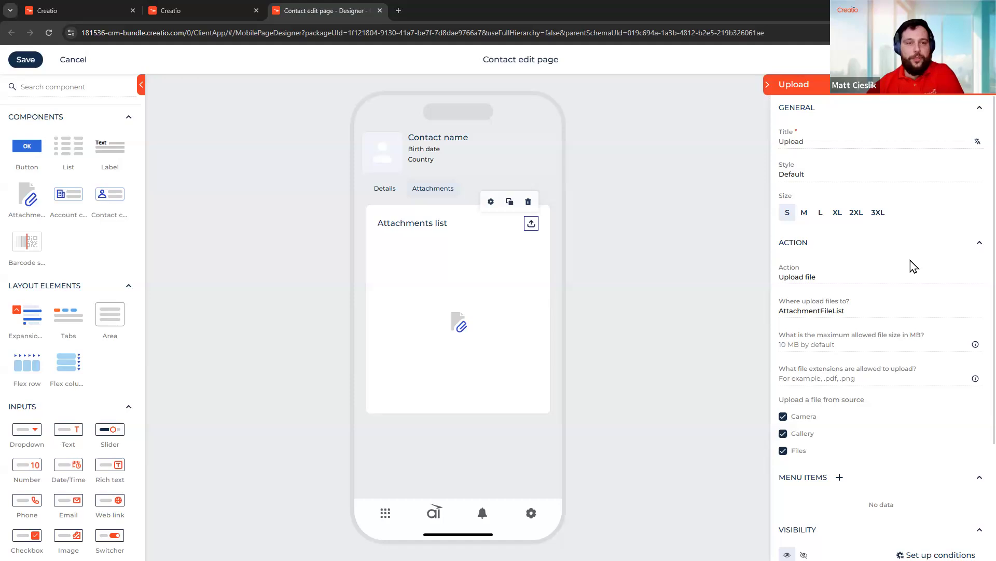
left_click(806, 419)
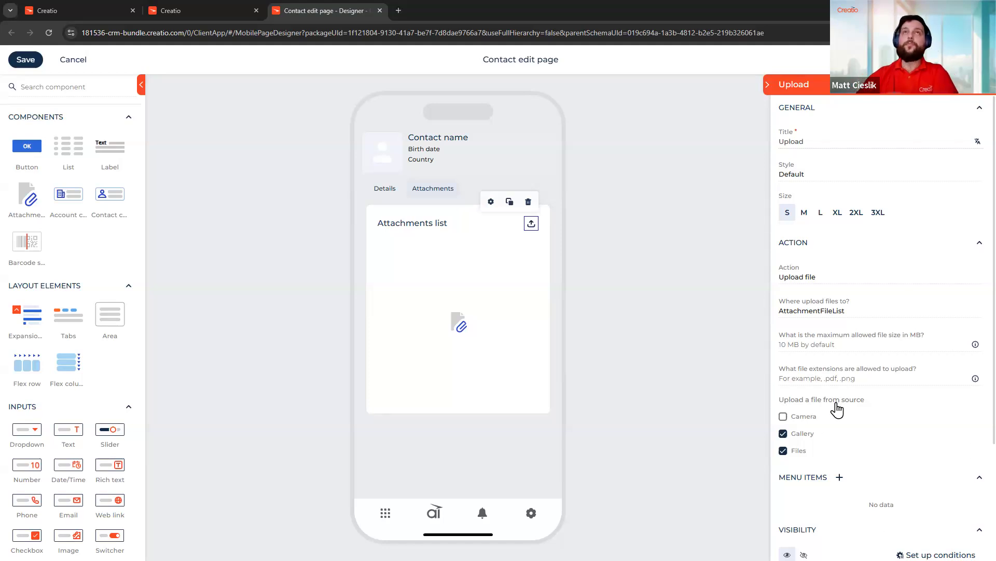
left_click(25, 62)
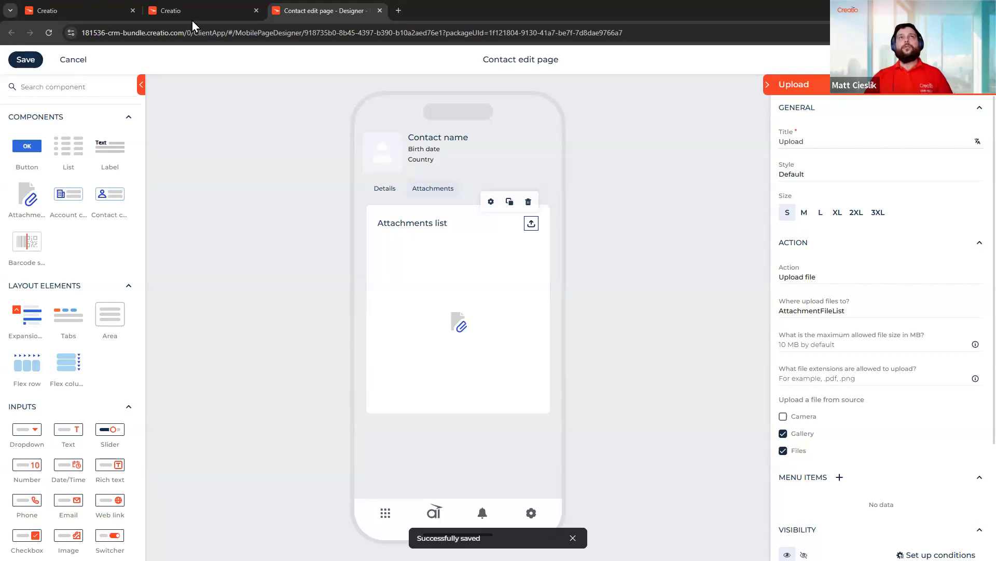
- Review the Addresses list's settings in the contact page's details and close the page designer
left_click(385, 188)
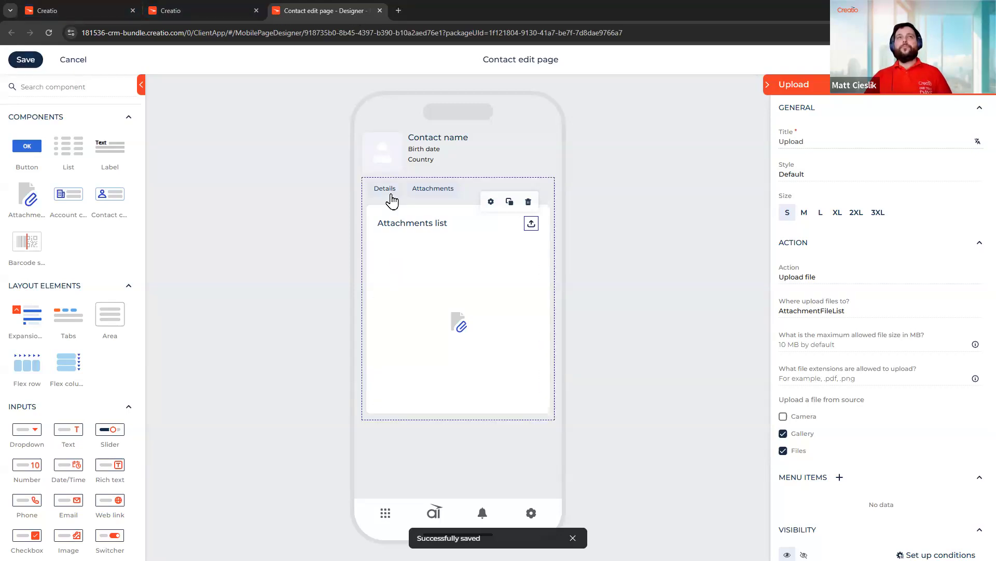
scroll(451, 332, "down", 5)
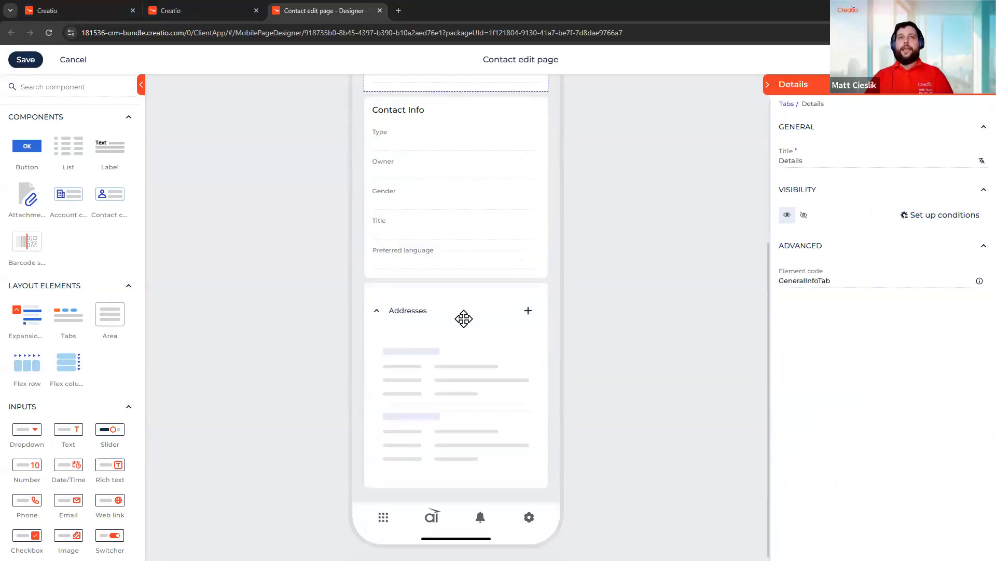
left_click(461, 387)
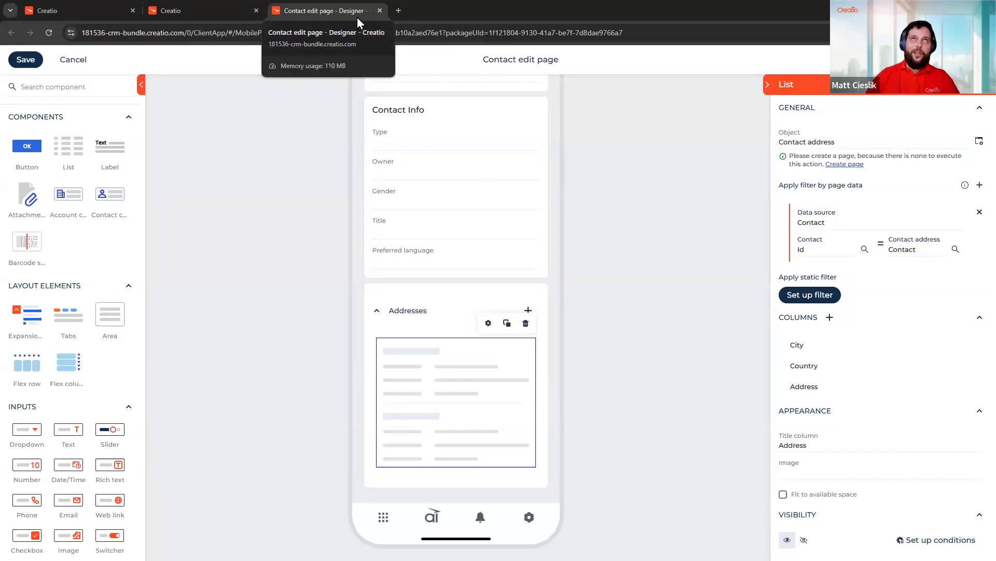
left_click(380, 10)
left_click(546, 99)
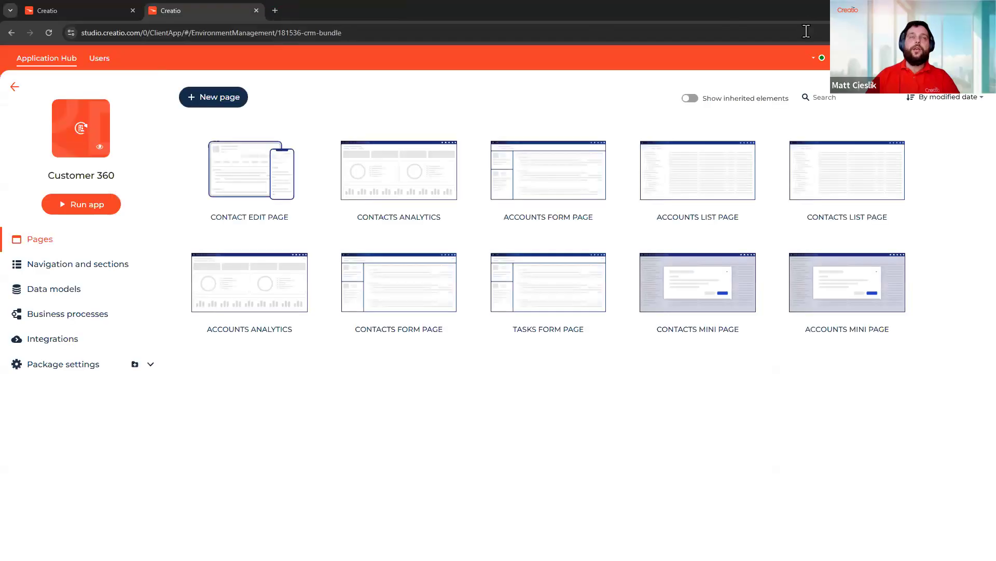
- Create a new mobile app page in Customer 360 from the List page mobile template
left_click(234, 102)
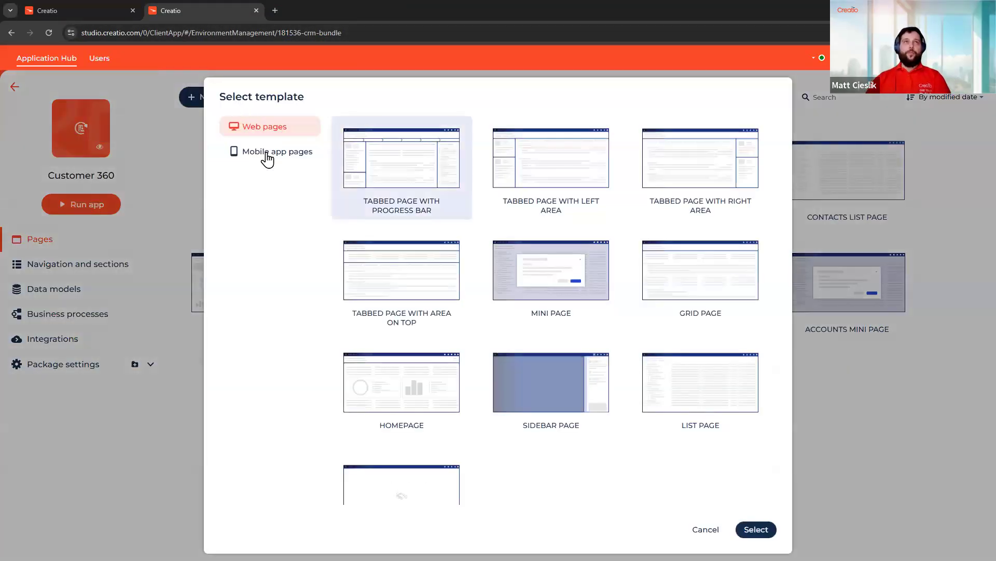
left_click(267, 157)
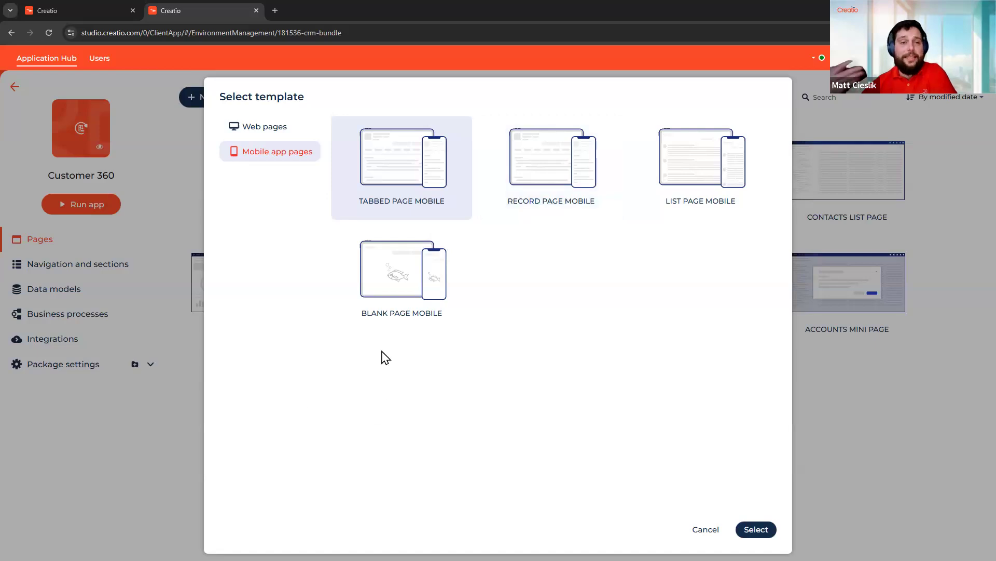
double_click(720, 209)
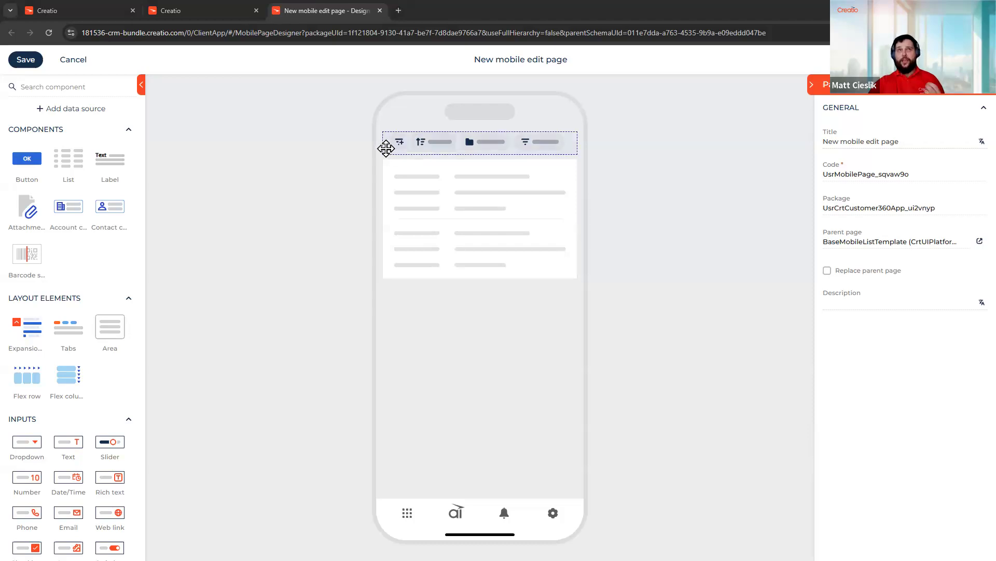
- Examine the settings of the new list page's filter row, its quick filter button and its sort button
left_click(386, 149)
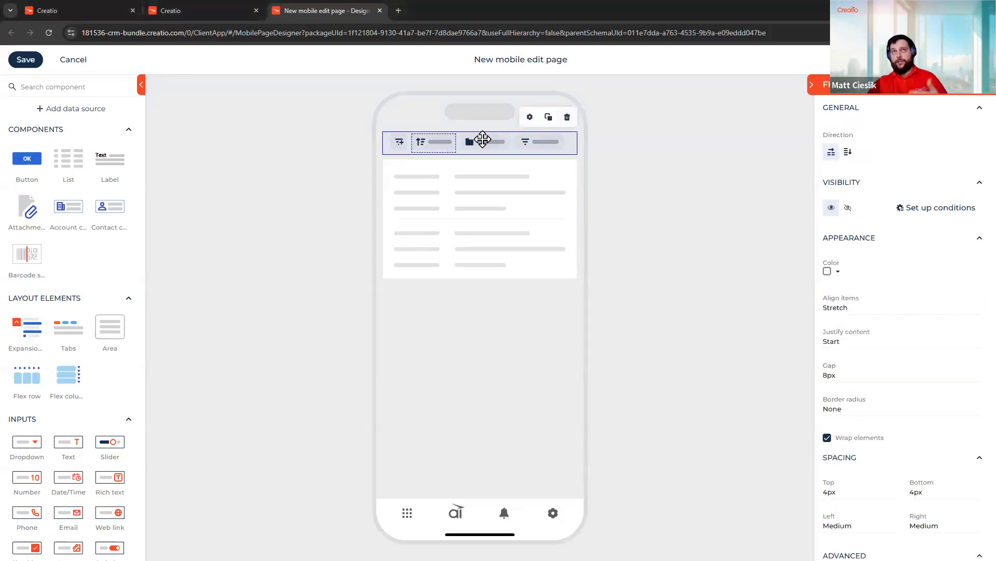
left_click(399, 148)
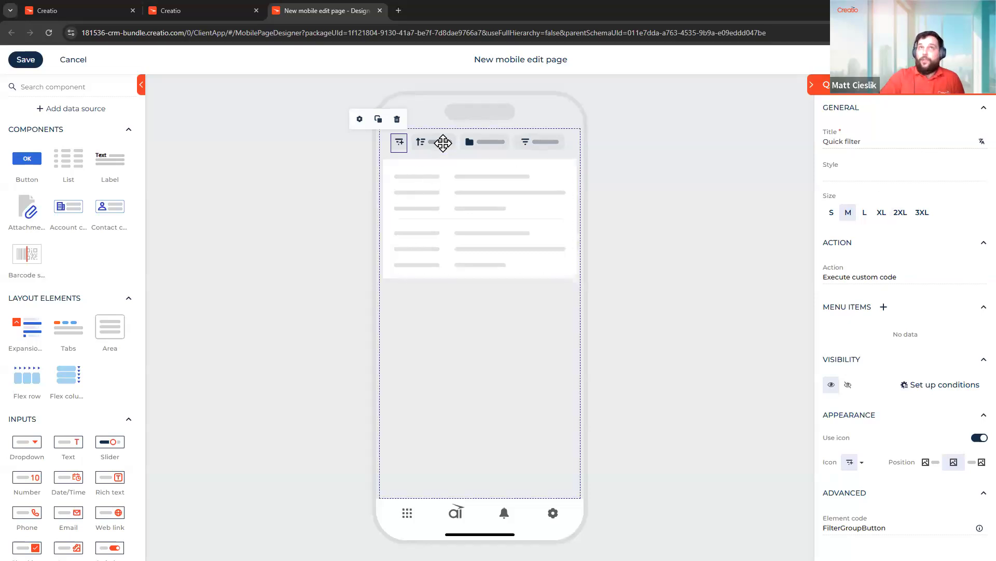
left_click(442, 143)
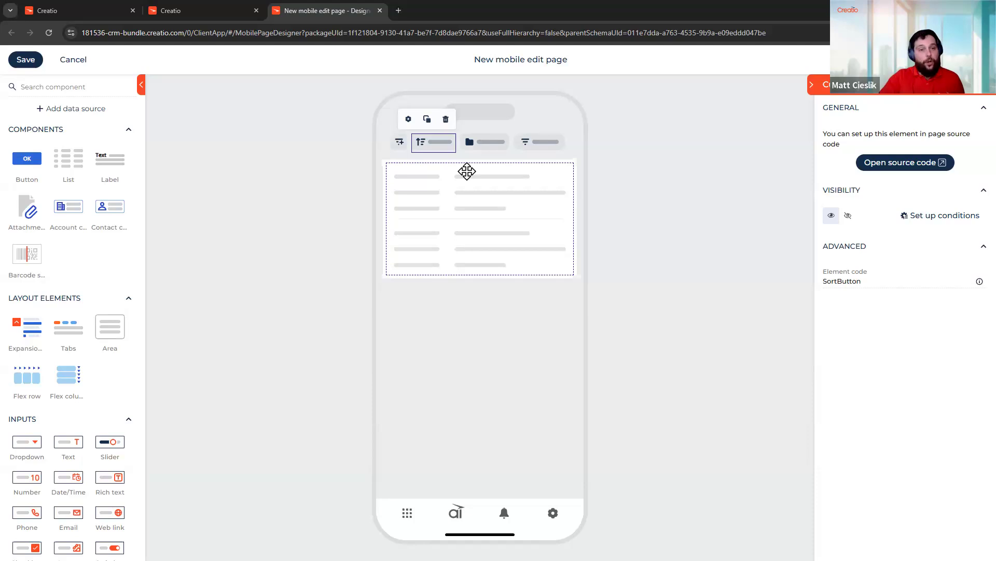
- Check the folder button's settings, and set Contact as the object of the page's list component
left_click(489, 148)
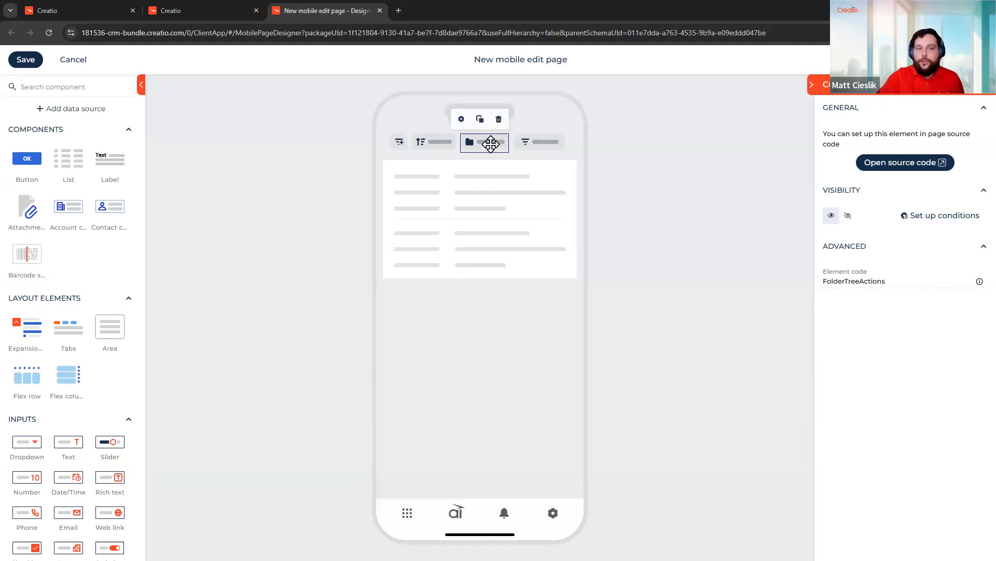
left_click(532, 142)
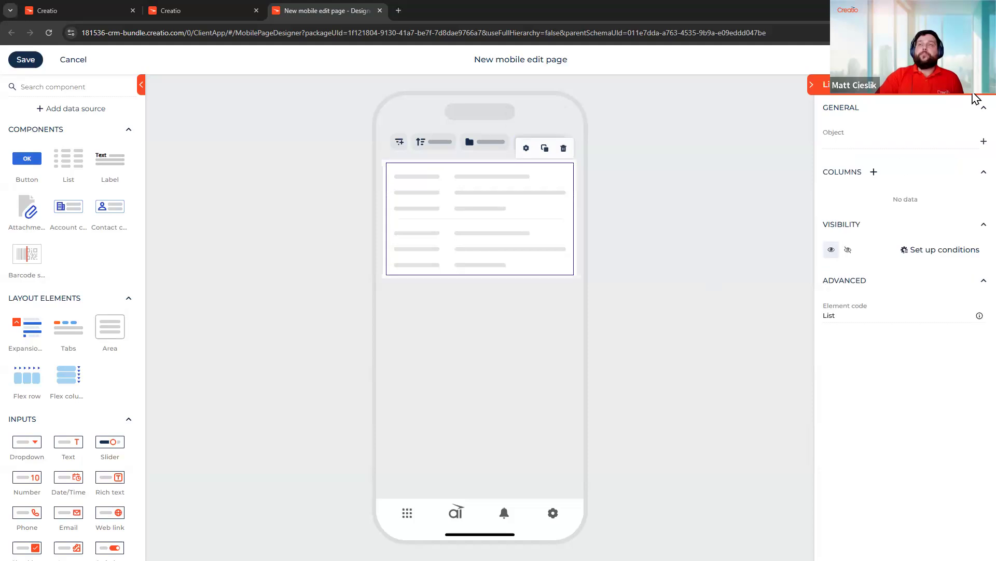
left_click(910, 143)
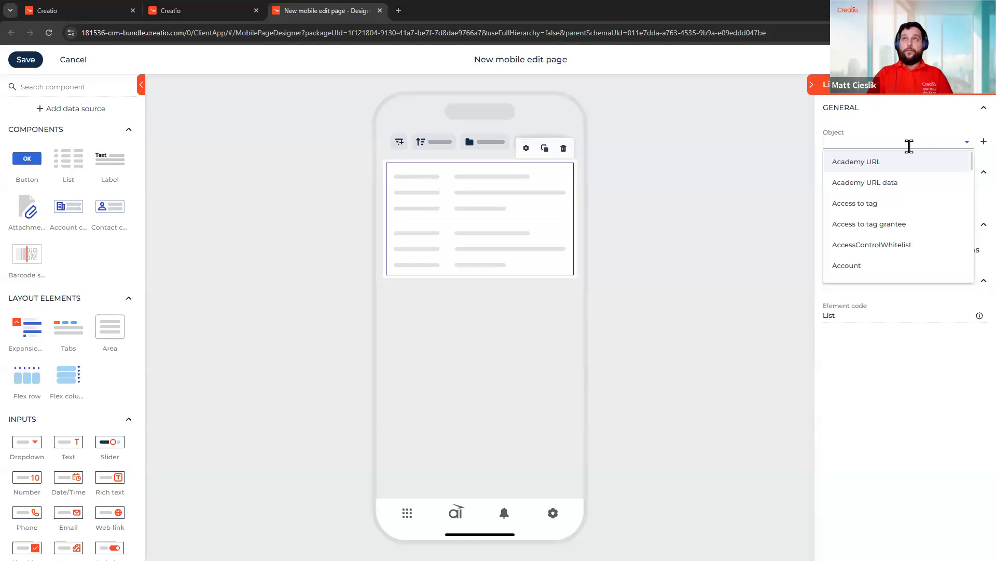
type("cont")
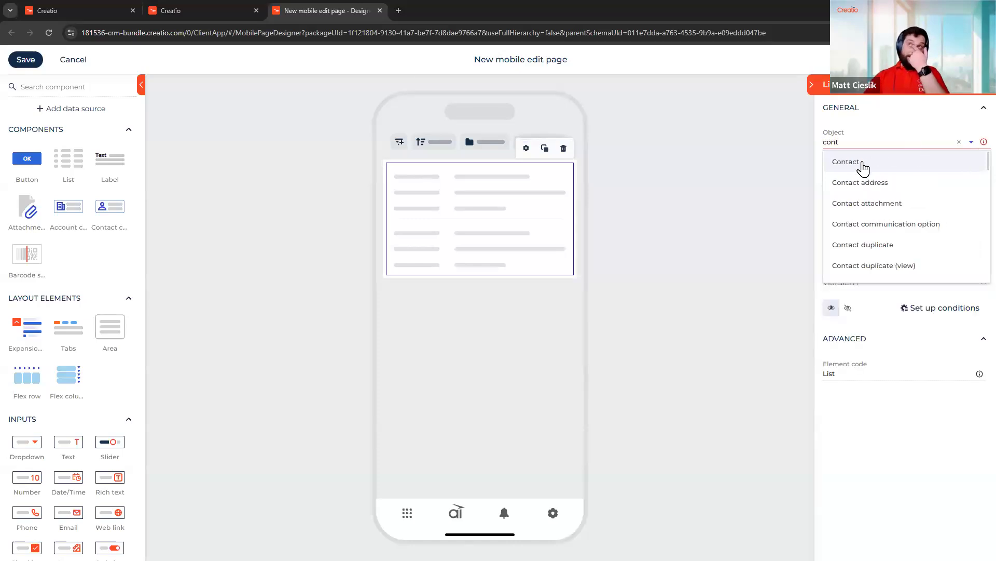
left_click(899, 164)
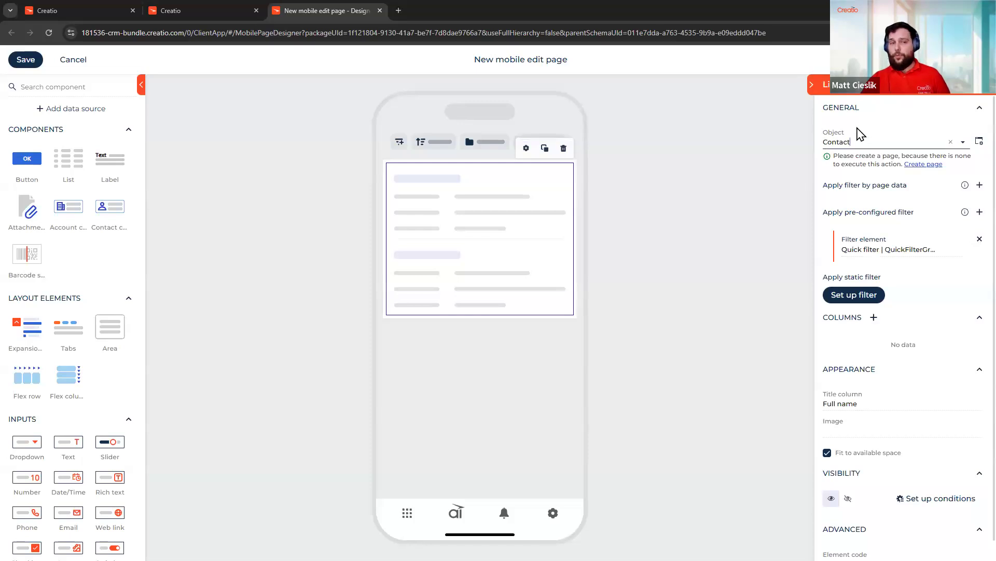
- Review the columns available as the contact list's title column, keeping the current selection
left_click(899, 403)
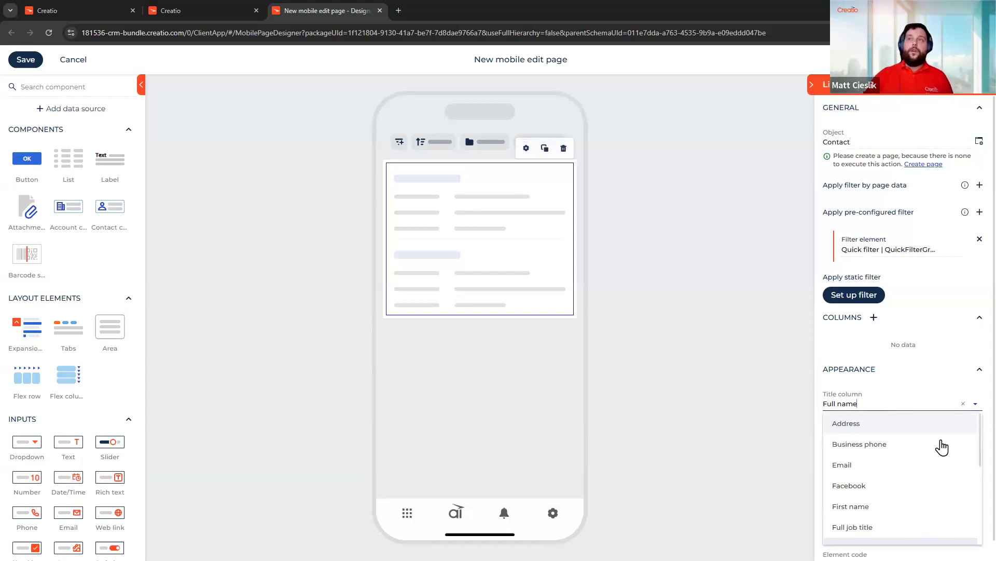
scroll(934, 466, "down", 1)
scroll(934, 465, "down", 5)
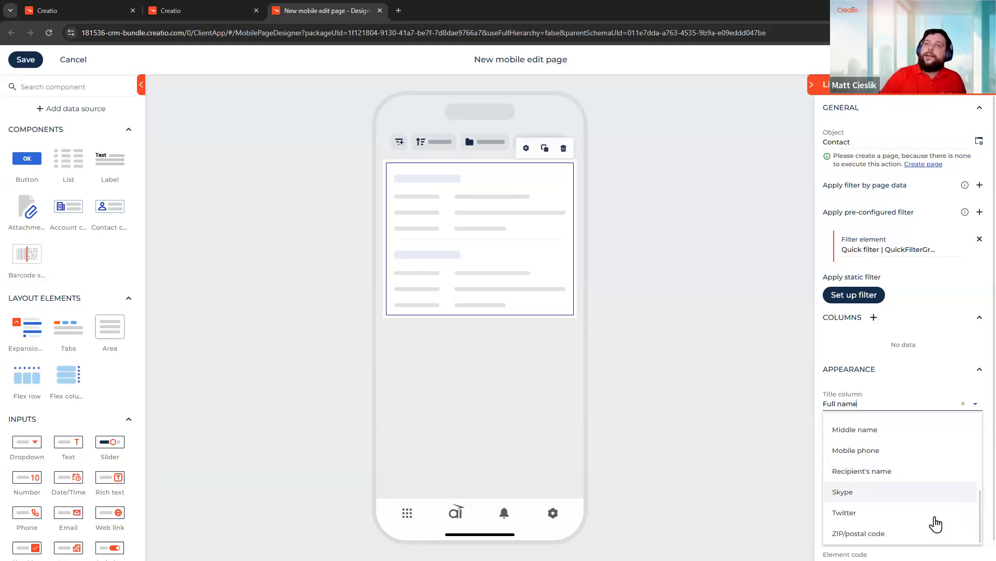
scroll(934, 516, "up", 6)
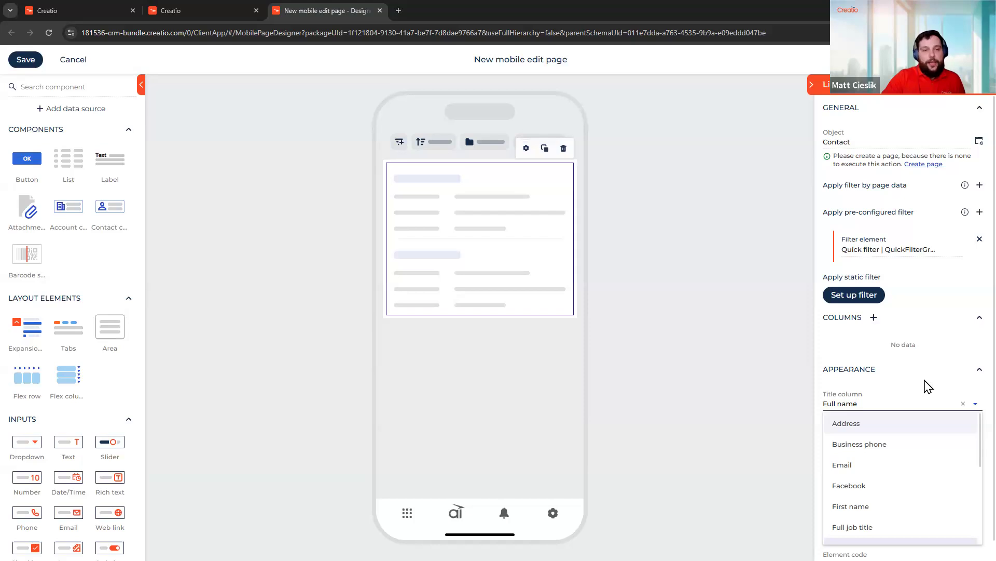
left_click(928, 390)
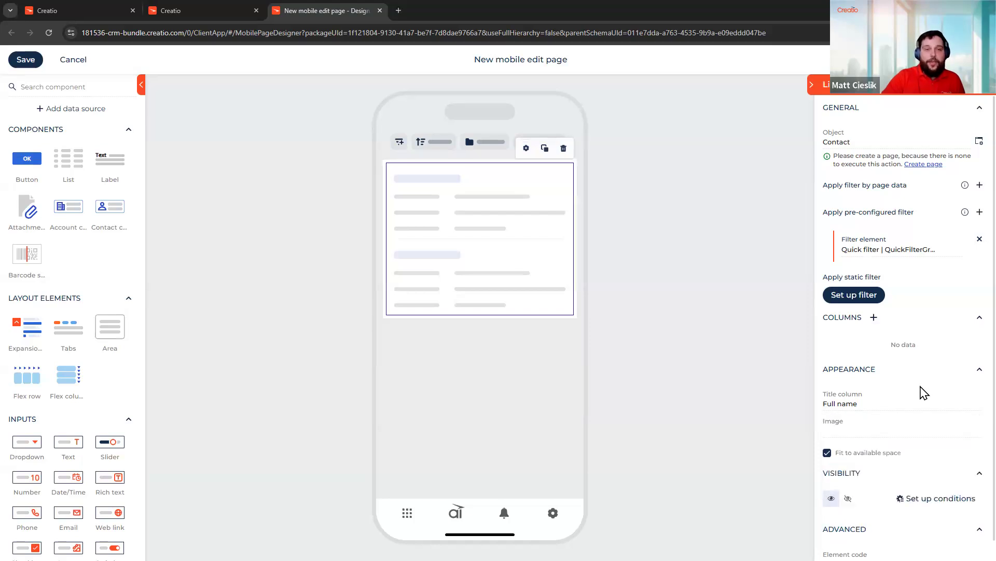